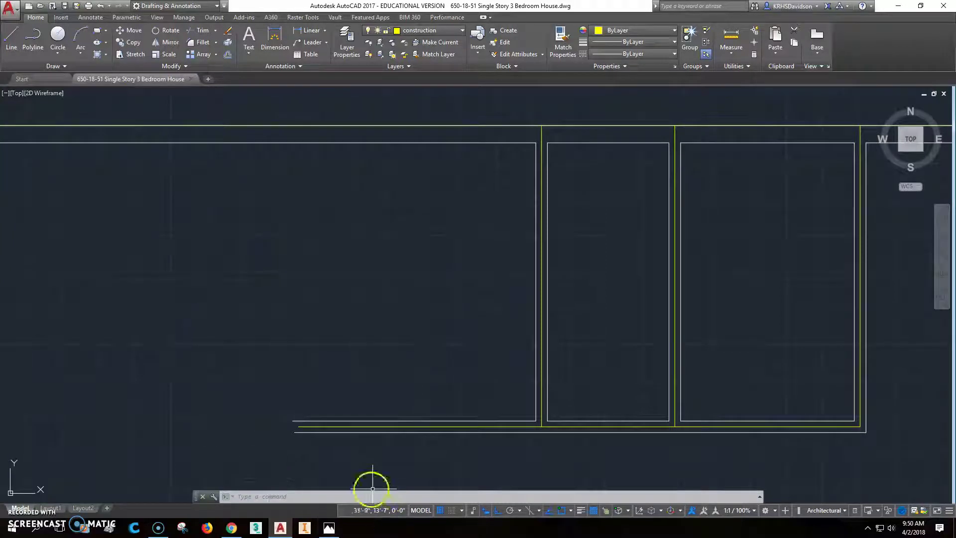
Check the reference floor plan, then offset the left face of the linen closet's left wall 30" toward the kitchen
click(328, 527)
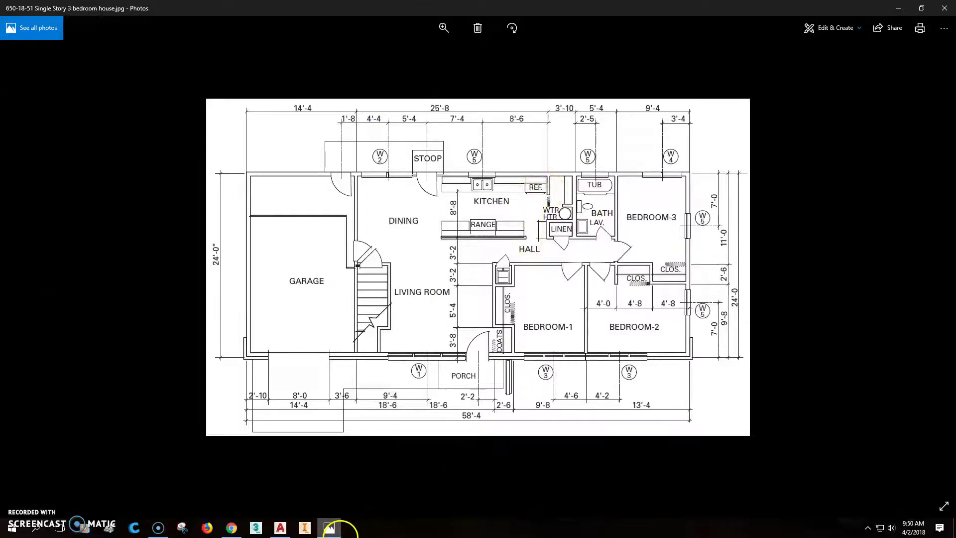
click(279, 528)
middle_drag(610, 348, 619, 331)
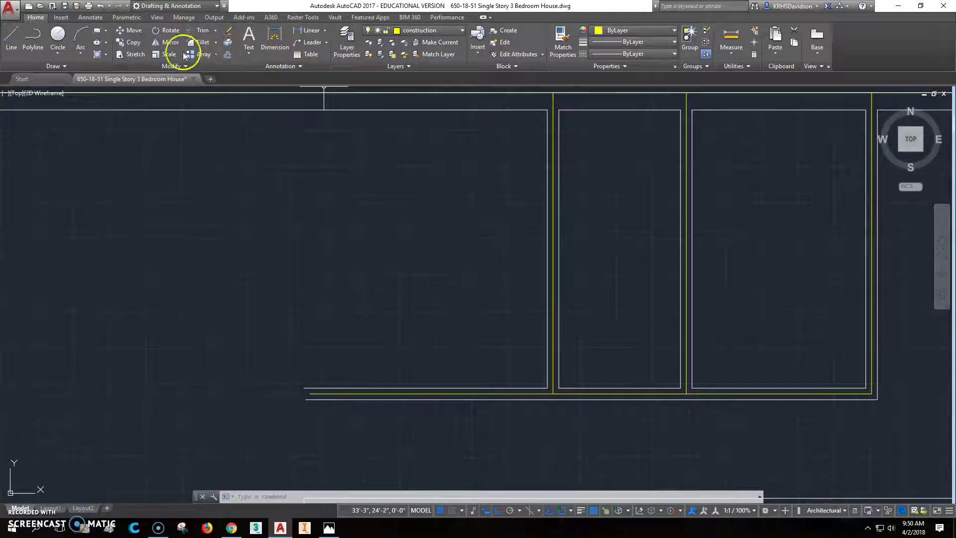
click(228, 55)
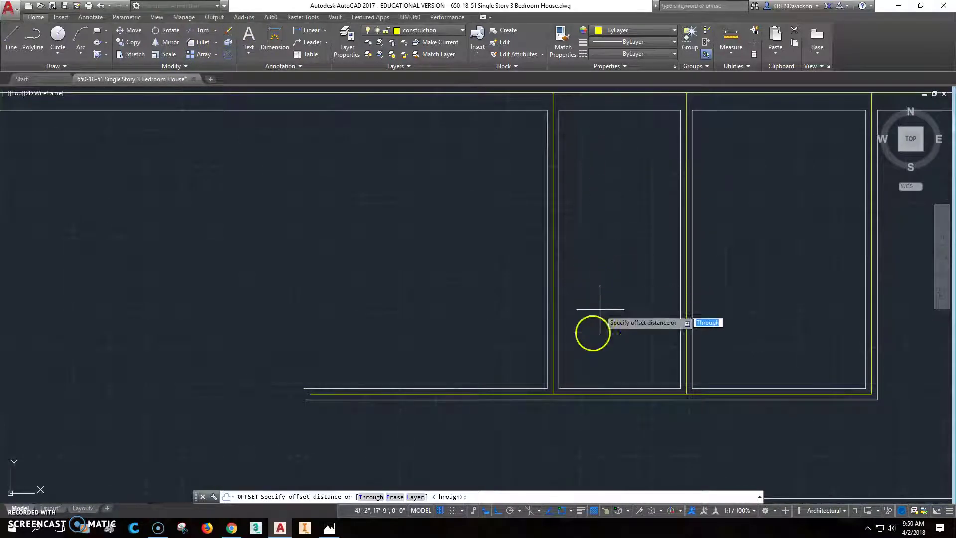
text(30")
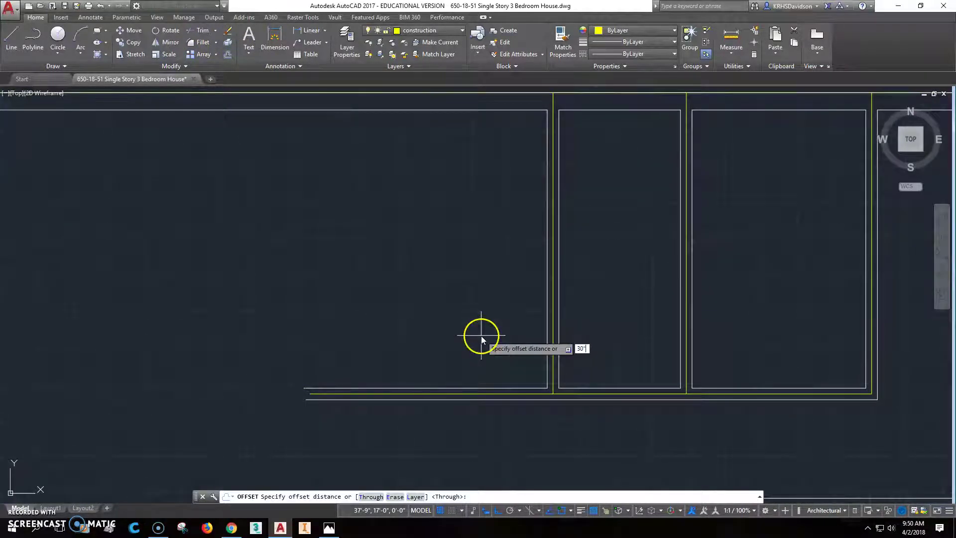
key(Return)
click(547, 346)
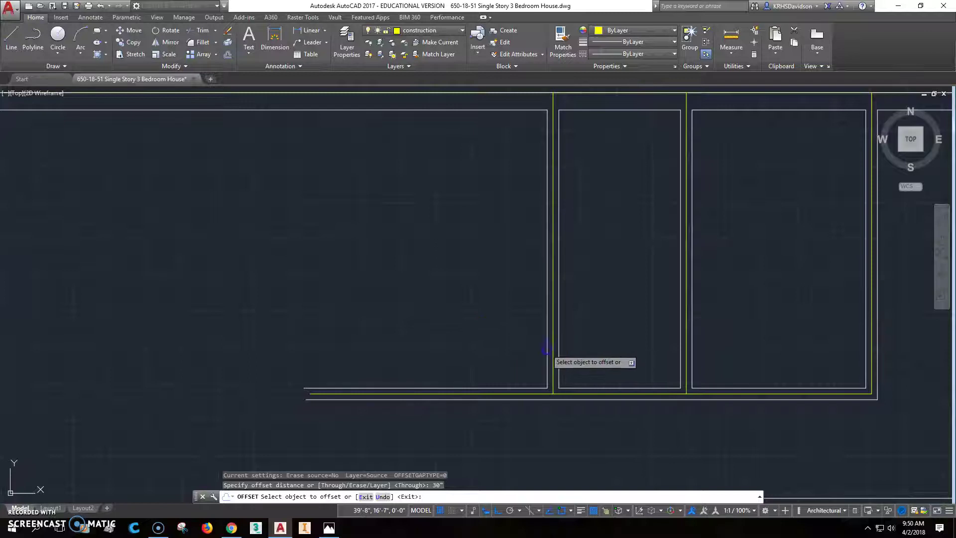
click(497, 348)
key(Escape)
key(Escape)
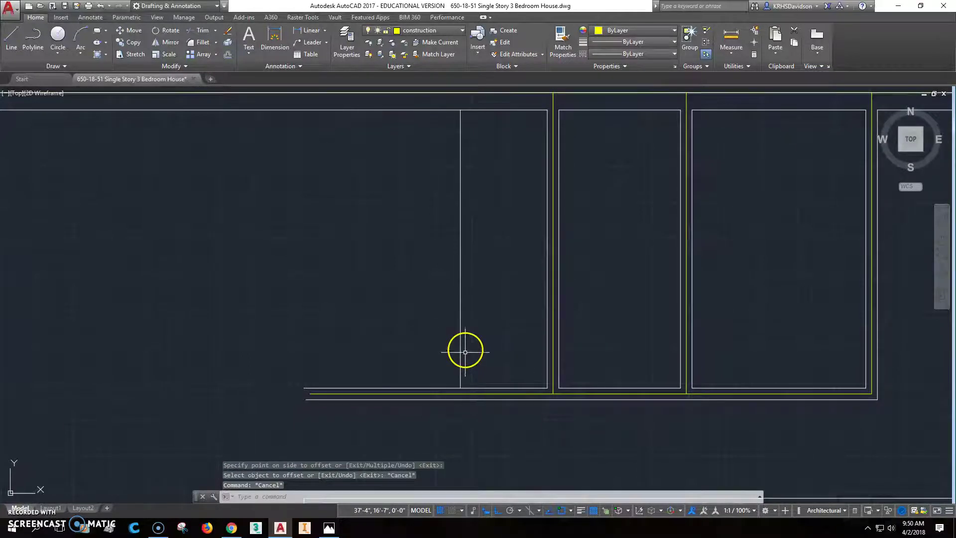
Stretch the offset line's lower end perpendicular to the lower face of the horizontal kitchen wall
scroll(480, 393, up, 2)
scroll(482, 391, up, 1)
scroll(495, 315, down, 1)
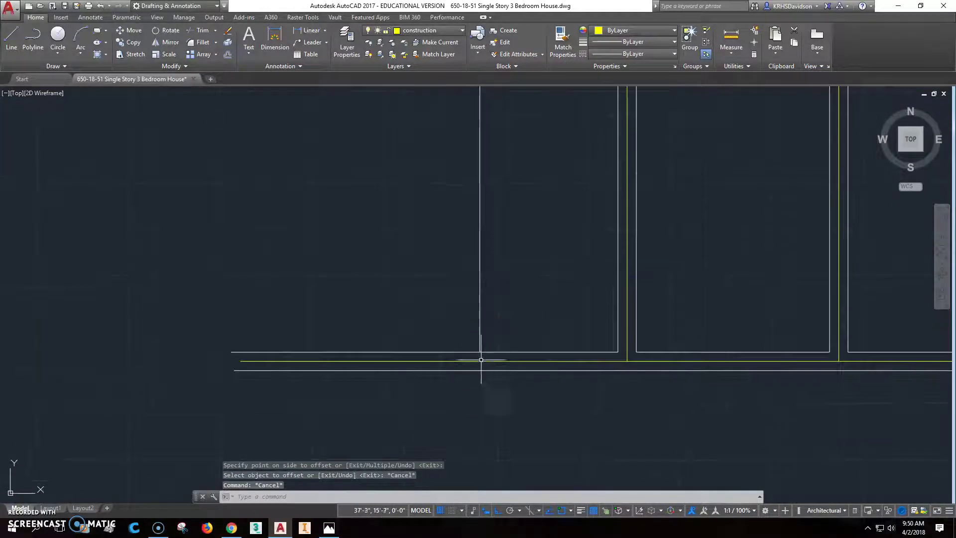
click(479, 319)
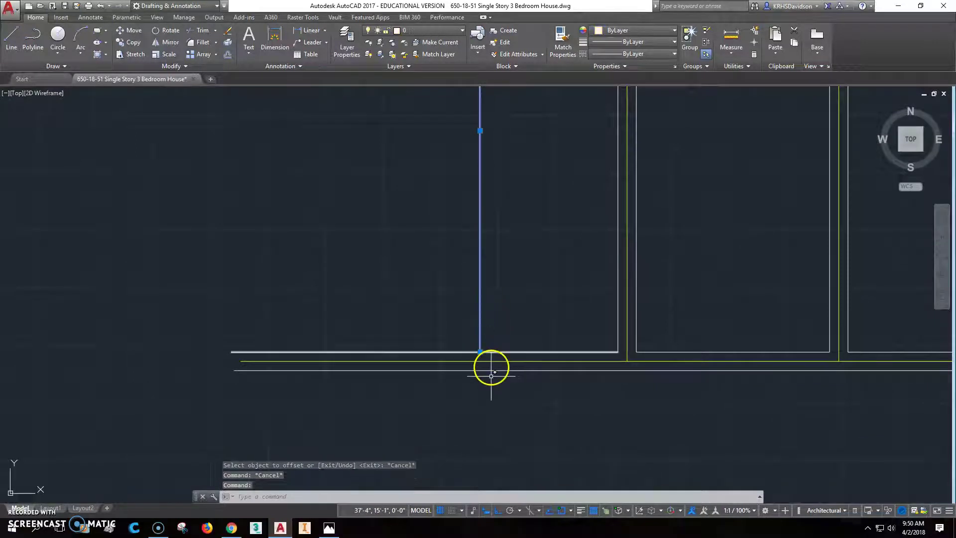
click(481, 350)
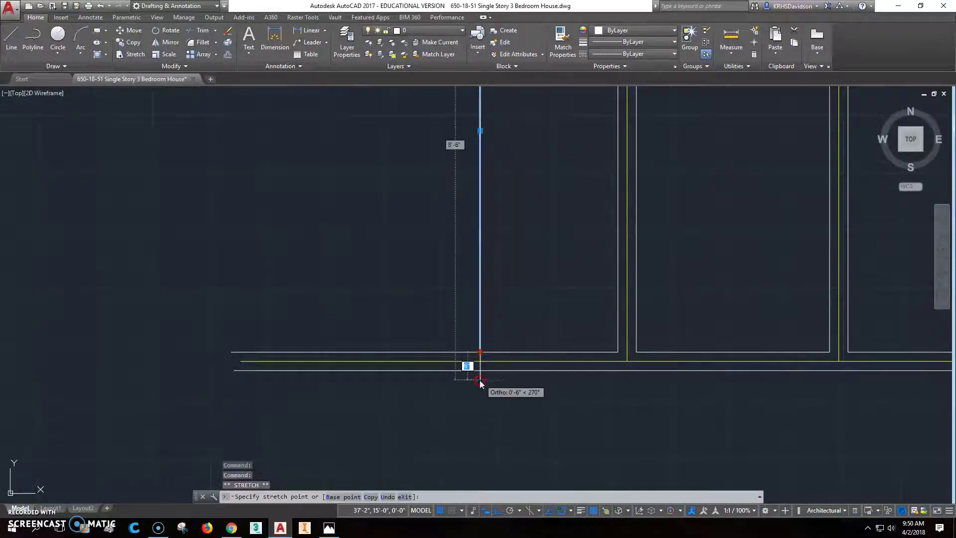
shift+right_click(479, 379)
click(515, 304)
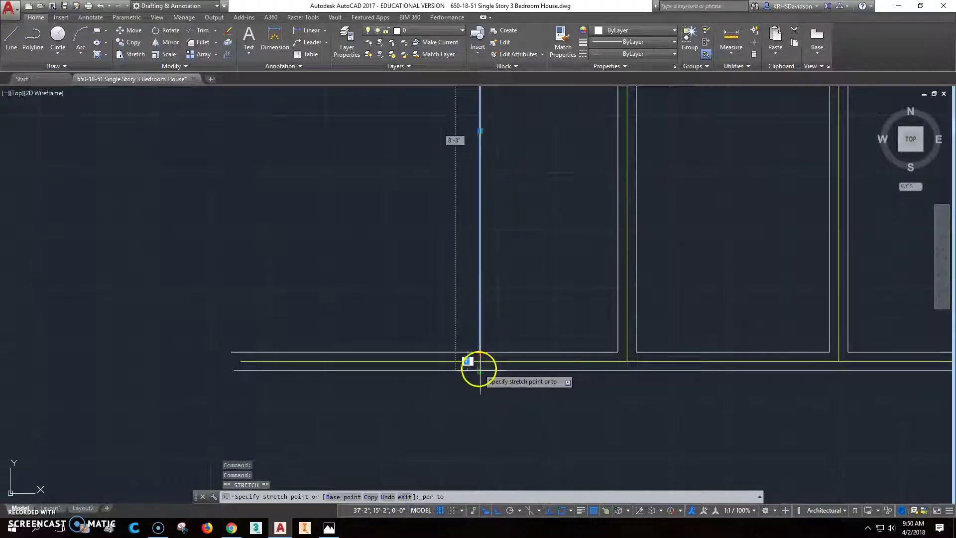
click(479, 370)
key(Escape)
key(Escape)
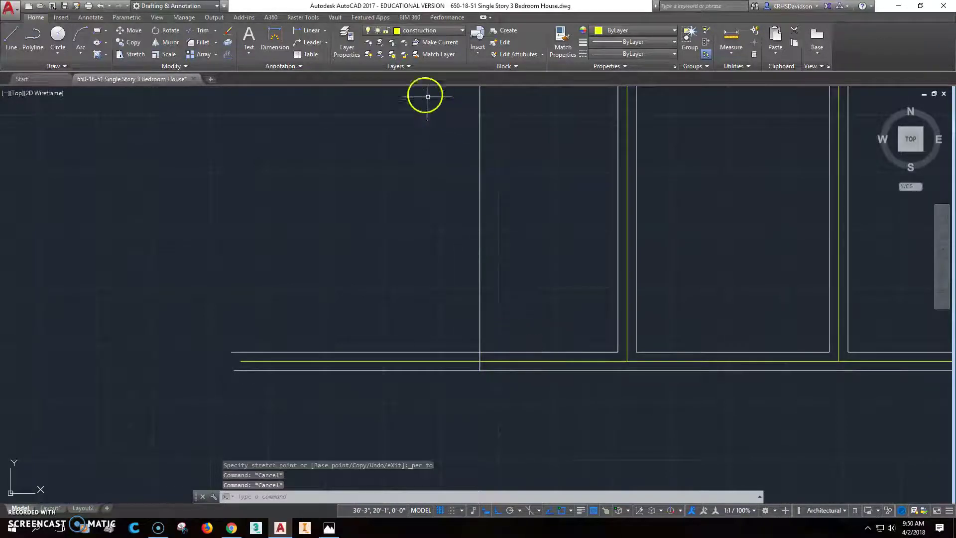
Trim away the part of the offset line above the kitchen wall, leaving a short cap across the wall
click(202, 30)
key(Return)
click(479, 294)
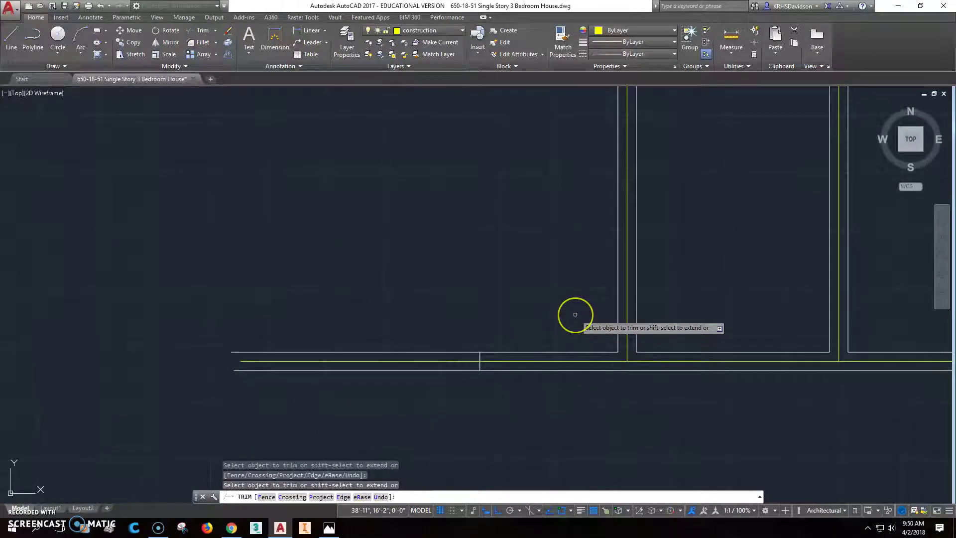
key(Escape)
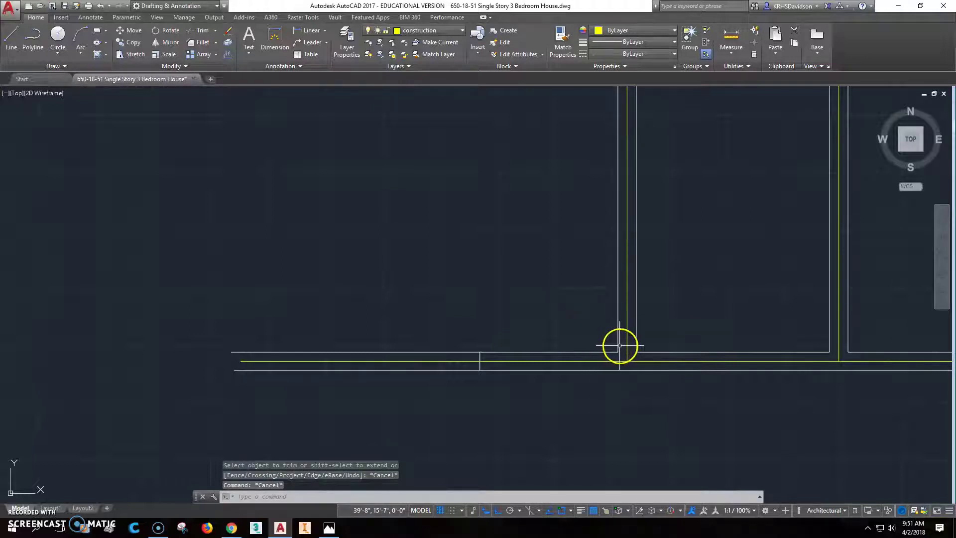
Stretch the lower end of the linen closet's left wall face perpendicular to the lower face of the horizontal wall
click(616, 345)
click(617, 352)
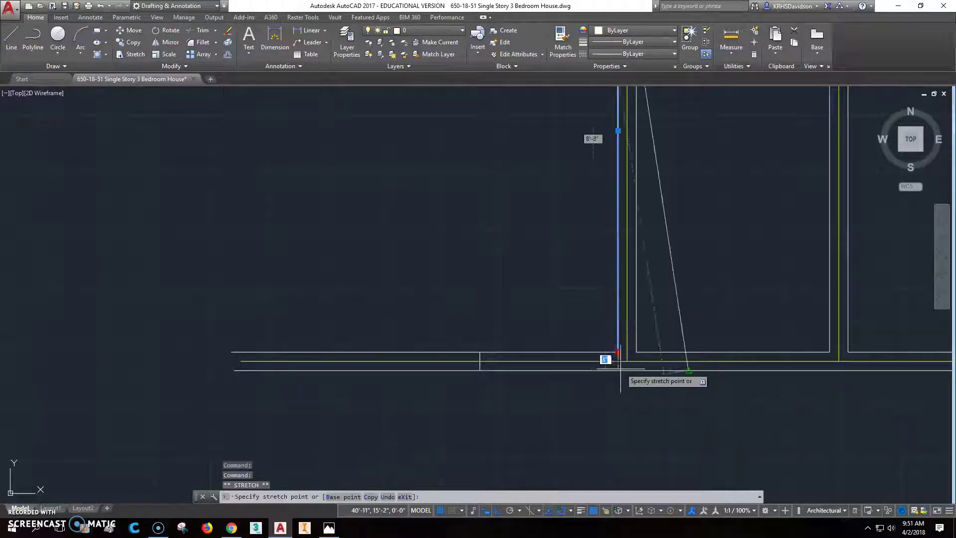
shift+right_click(618, 354)
click(650, 296)
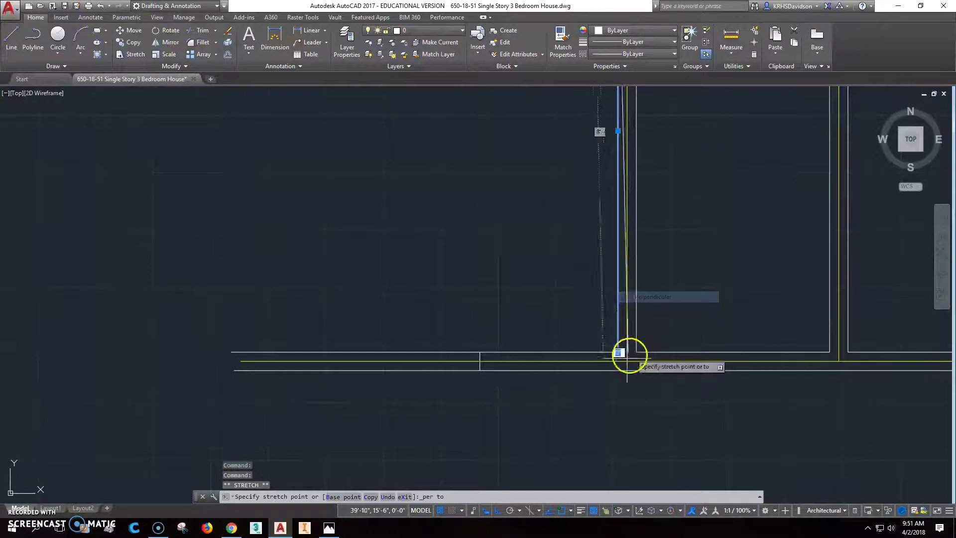
click(617, 370)
mouse_move(618, 370)
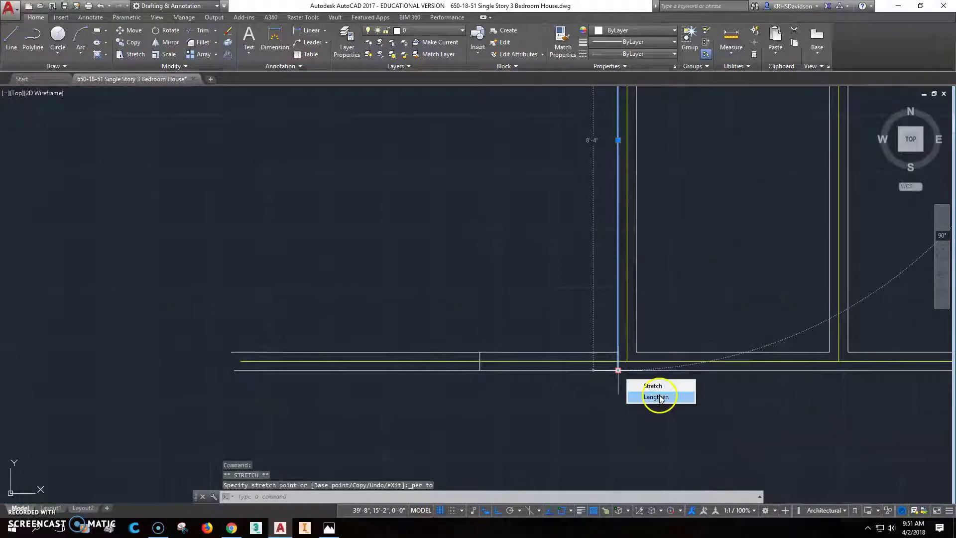
click(592, 391)
key(Escape)
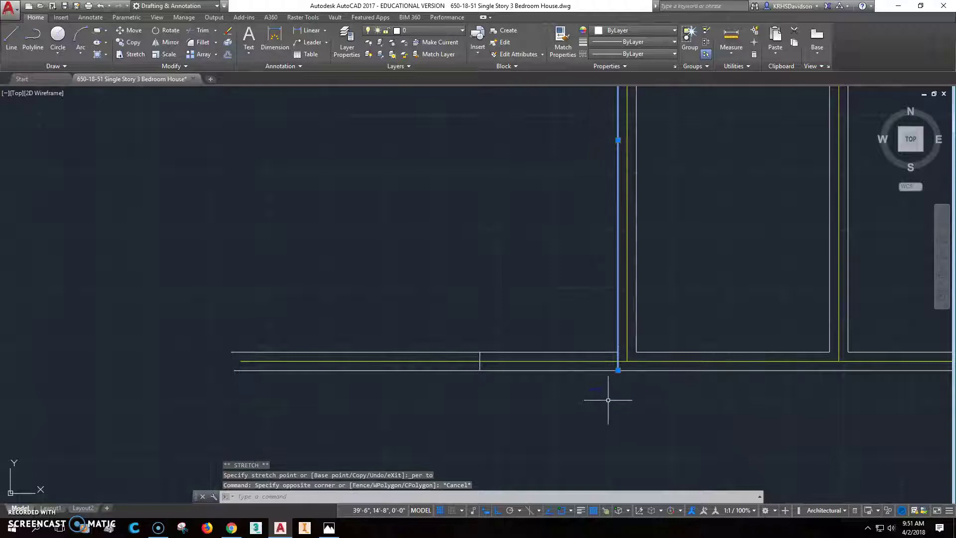
key(Escape)
Trim both faces of the horizontal wall between the short cap and the linen closet wall to create the opening
click(199, 30)
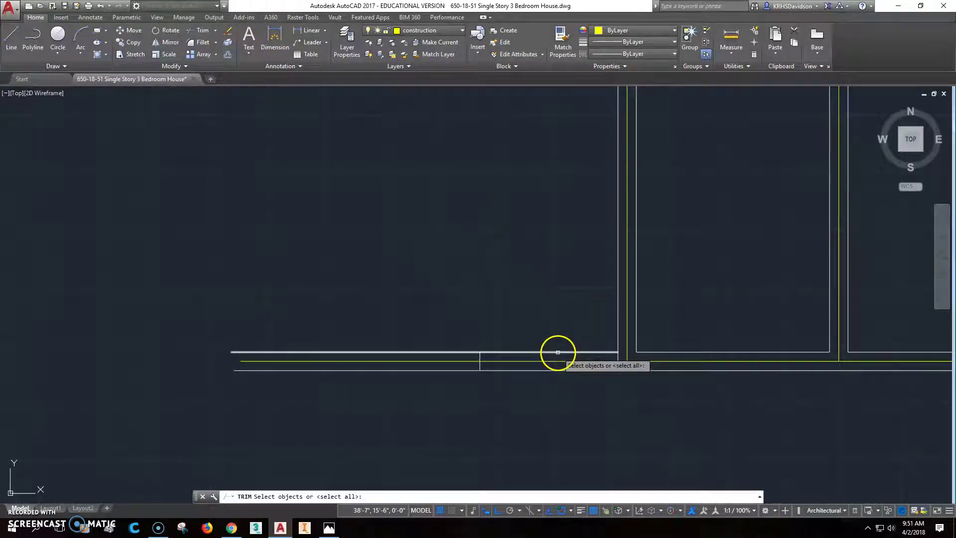
click(478, 357)
click(617, 357)
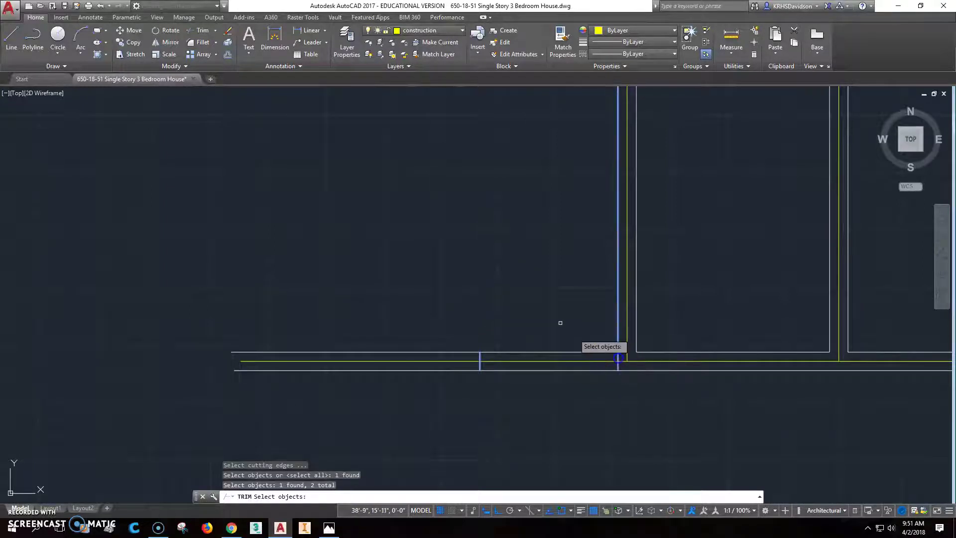
key(Return)
click(551, 351)
click(557, 370)
right_click(573, 383)
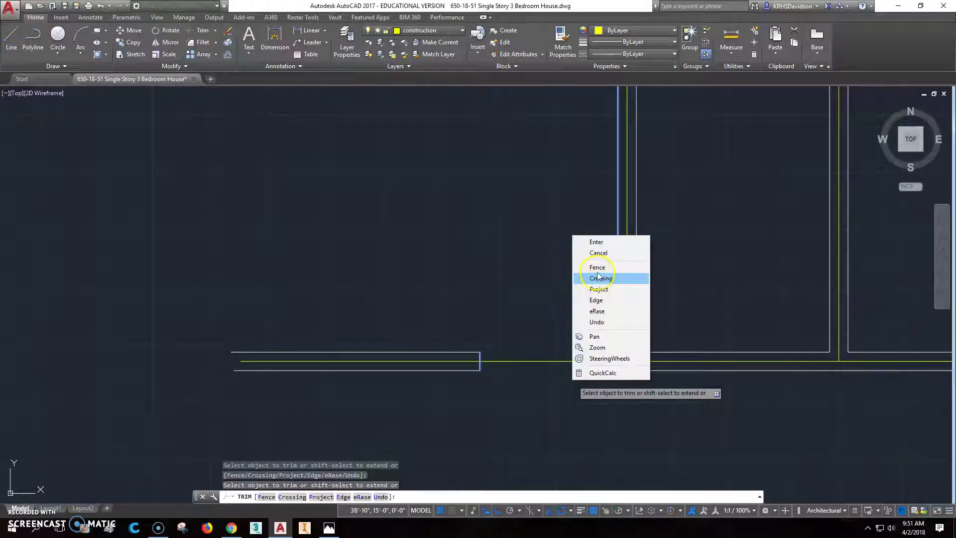
click(597, 241)
Check the reference floor plan, then offset the construction line on the house side of the garage wall 11'8" to the right
mouse_move(474, 401)
middle_down()
mouse_move(563, 326)
mouse_move(608, 243)
mouse_move(572, 284)
middle_up()
scroll(604, 250, down, 4)
scroll(596, 263, down, 3)
click(329, 527)
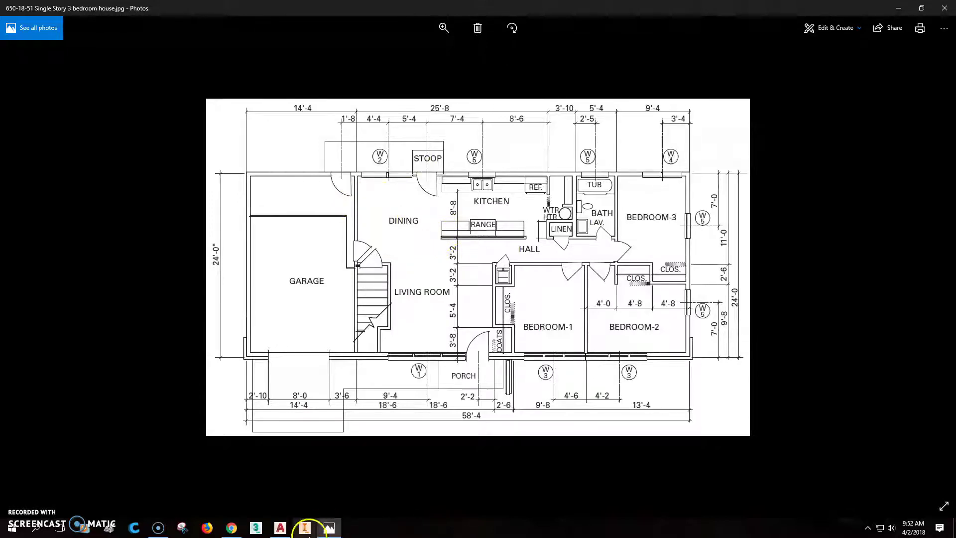
click(280, 528)
mouse_move(354, 271)
middle_down()
mouse_move(366, 292)
mouse_move(363, 362)
middle_up()
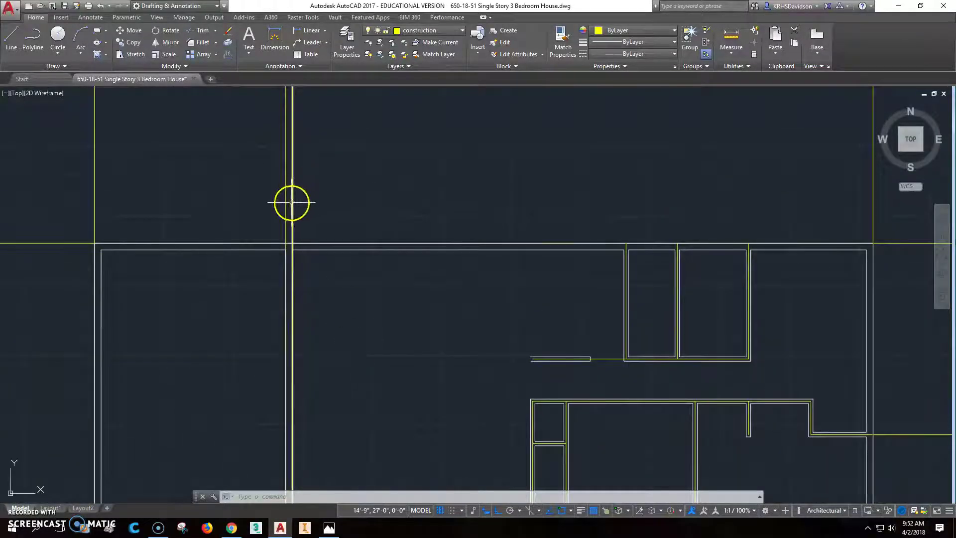
click(228, 56)
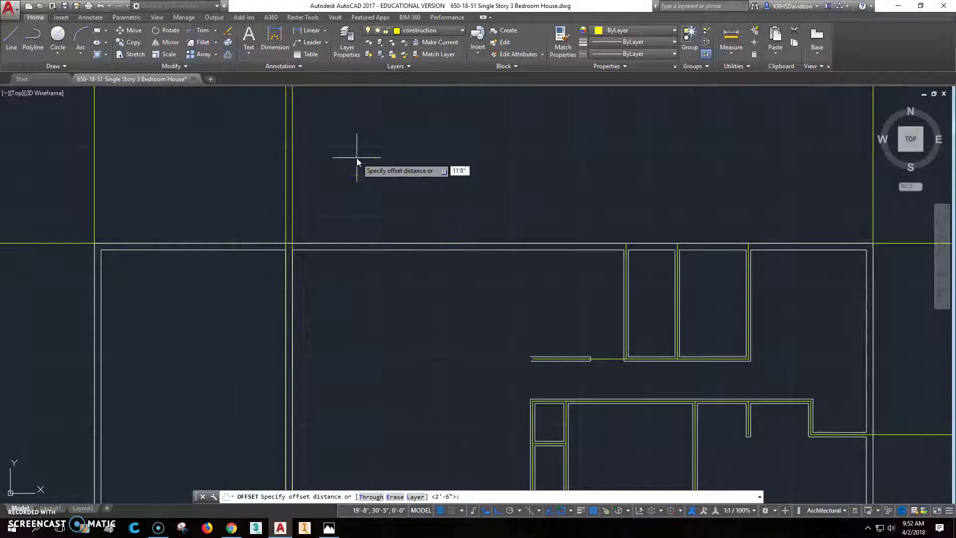
key(Return)
click(291, 196)
click(378, 214)
scroll(451, 360, up, 2)
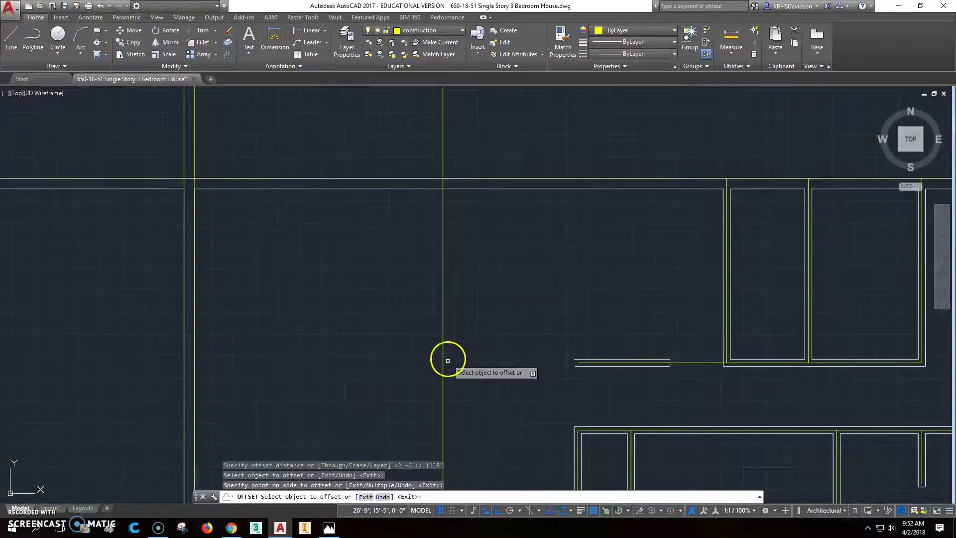
key(Escape)
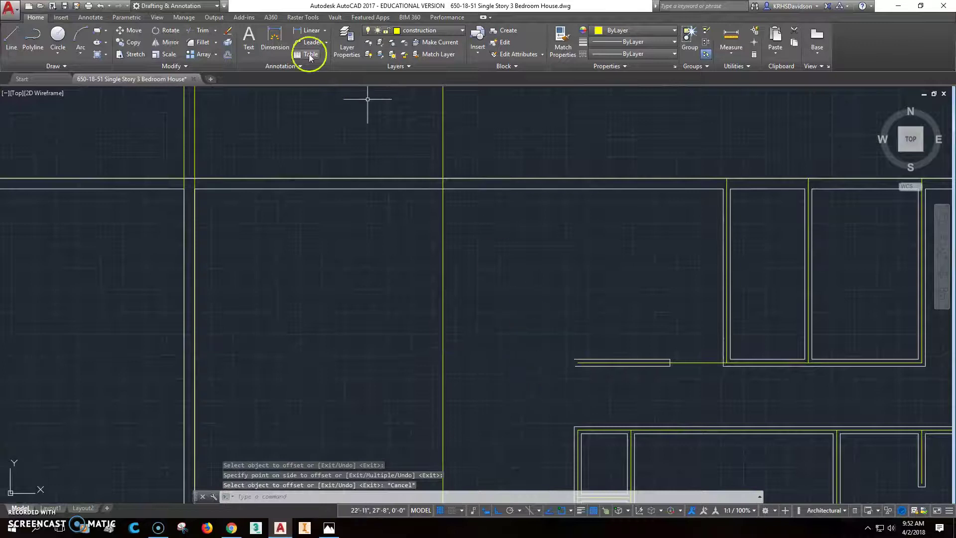
Extend the kitchen wall's face lines and centerline left to the new vertical construction line
click(215, 31)
click(217, 66)
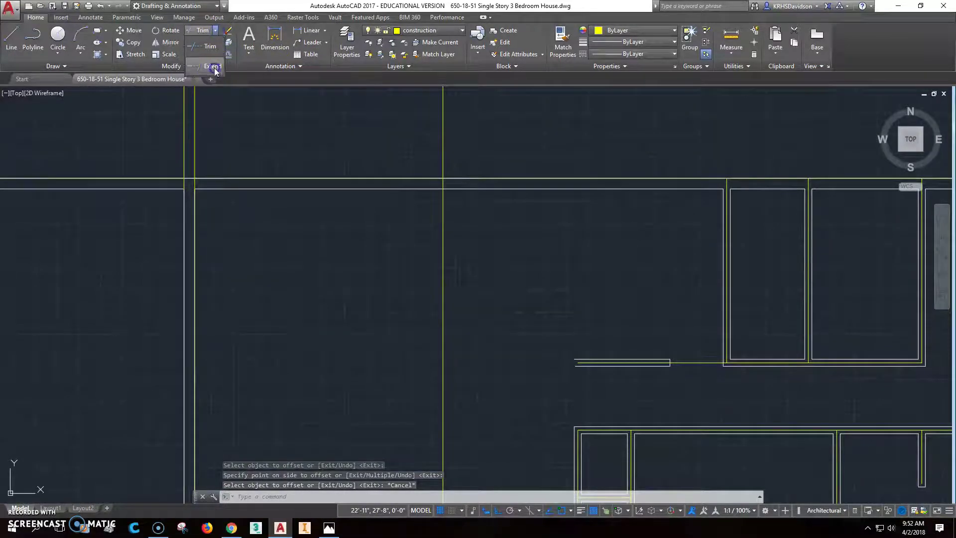
key(Return)
click(578, 359)
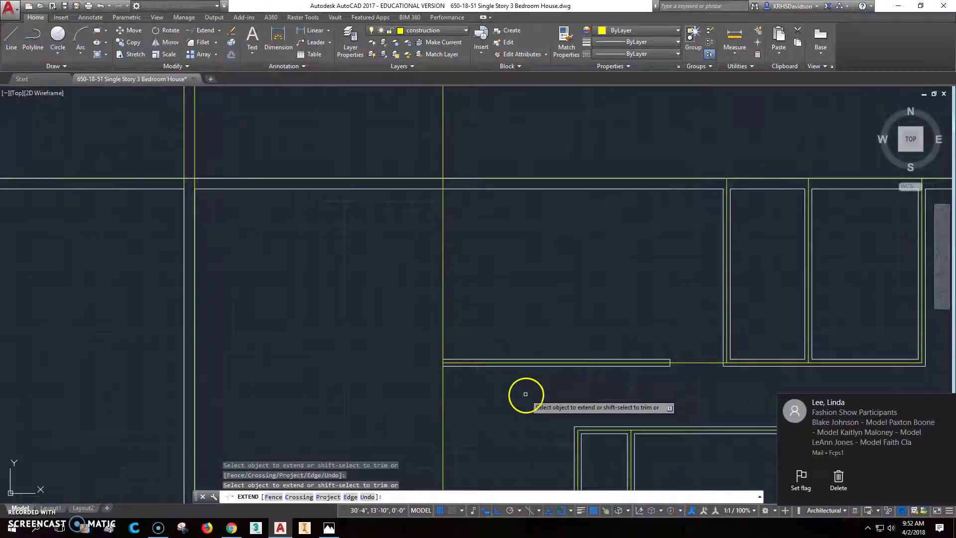
key(Escape)
Make layer 0 current and draw a line closing the left end of the kitchen wall
scroll(453, 388, up, 4)
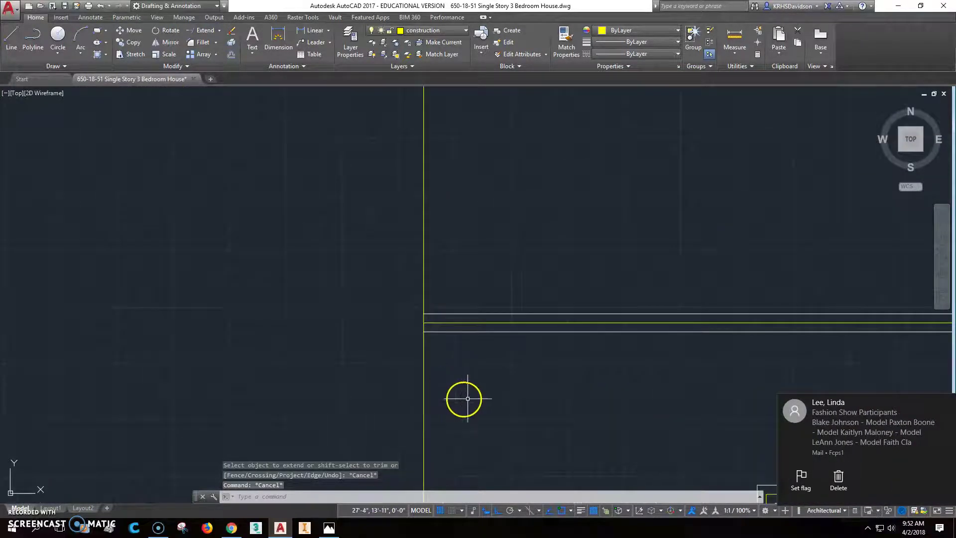
click(466, 31)
click(424, 47)
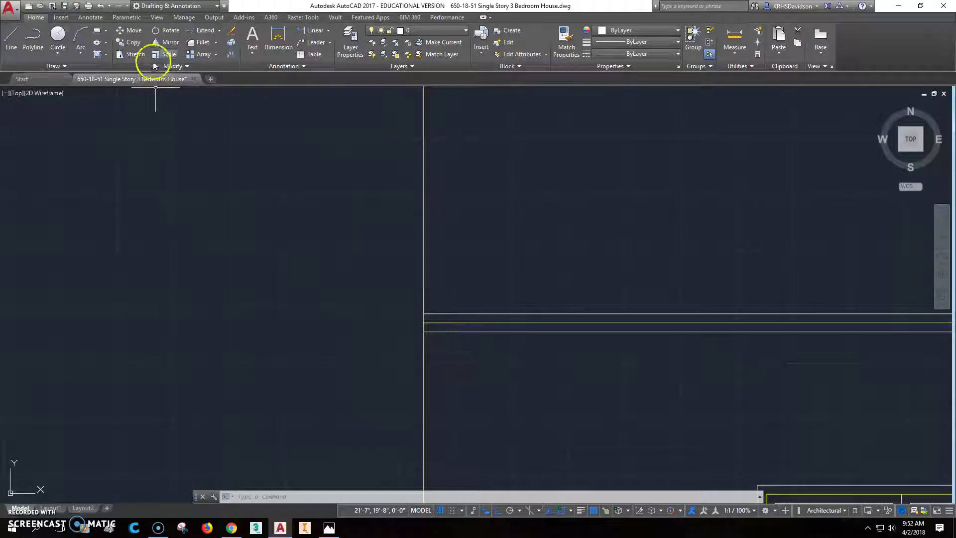
click(11, 36)
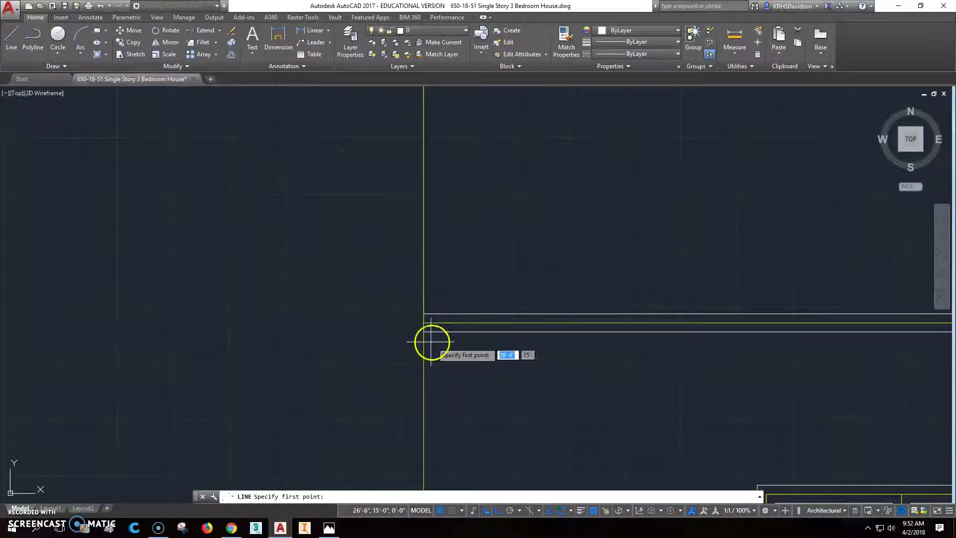
click(423, 323)
click(460, 324)
key(Escape)
key(Escape)
Delete the vertical construction line at the left end of the kitchen wall
scroll(450, 343, down, 4)
scroll(447, 365, down, 2)
scroll(446, 367, up, 3)
scroll(450, 378, down, 3)
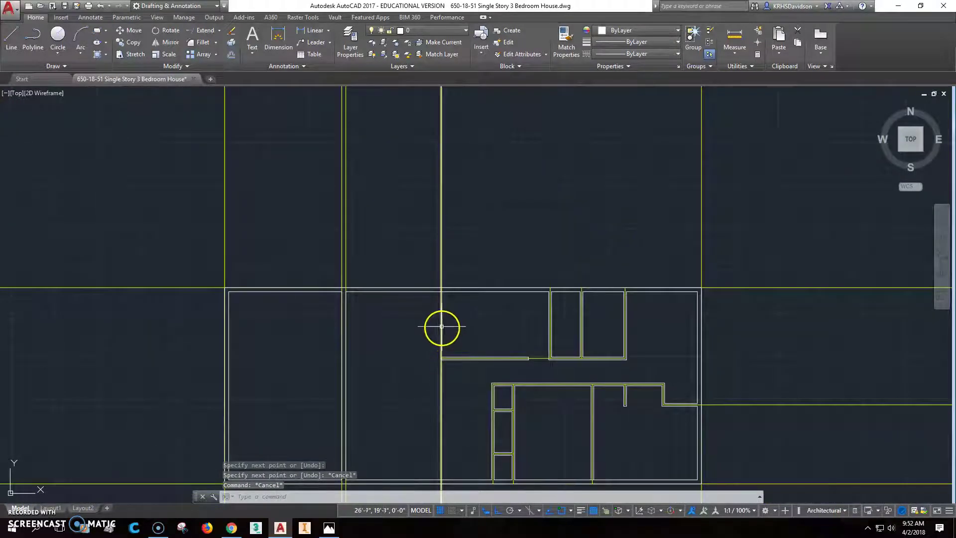
click(441, 328)
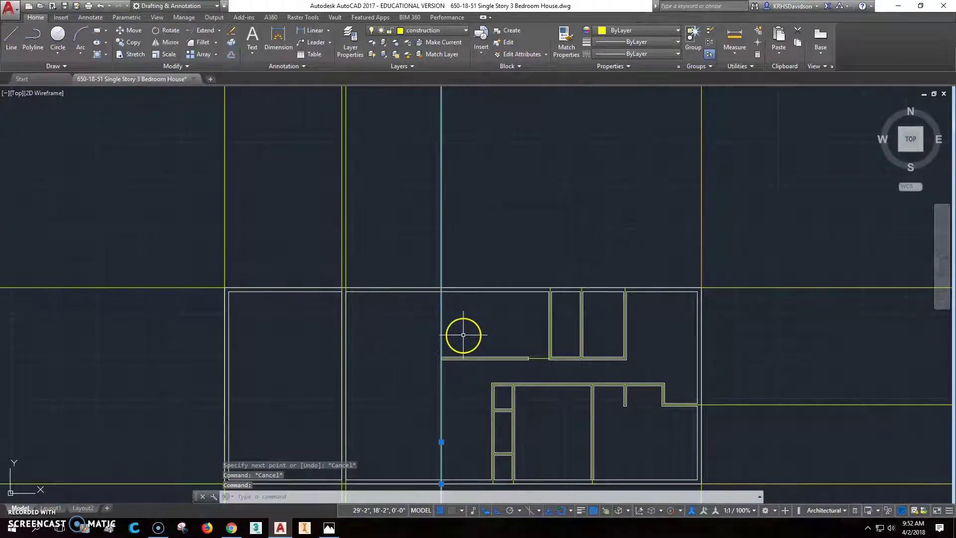
key(Delete)
Check the stair area in the reference floor plan, then offset the house-side garage wall construction line 4' to the right
scroll(455, 338, up, 3)
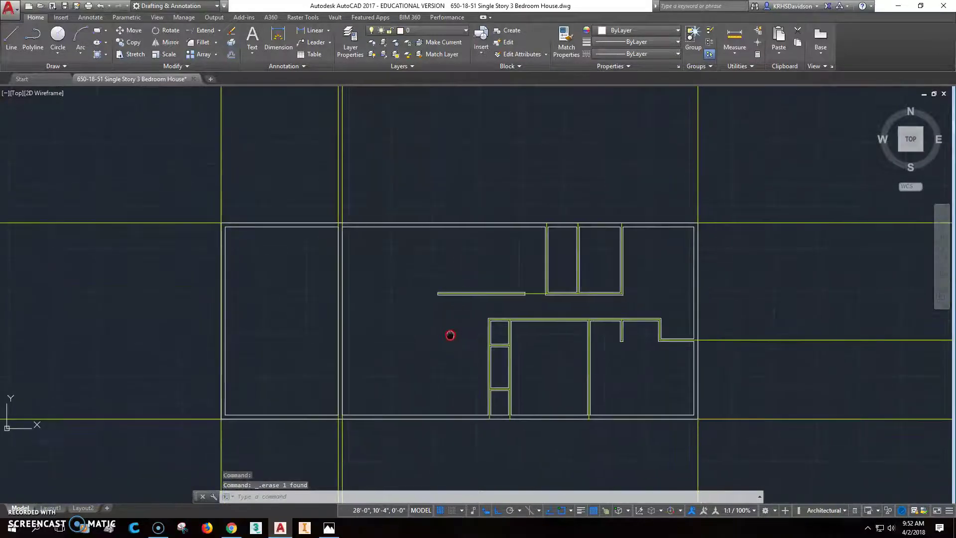
scroll(466, 325, up, 2)
scroll(513, 326, down, 2)
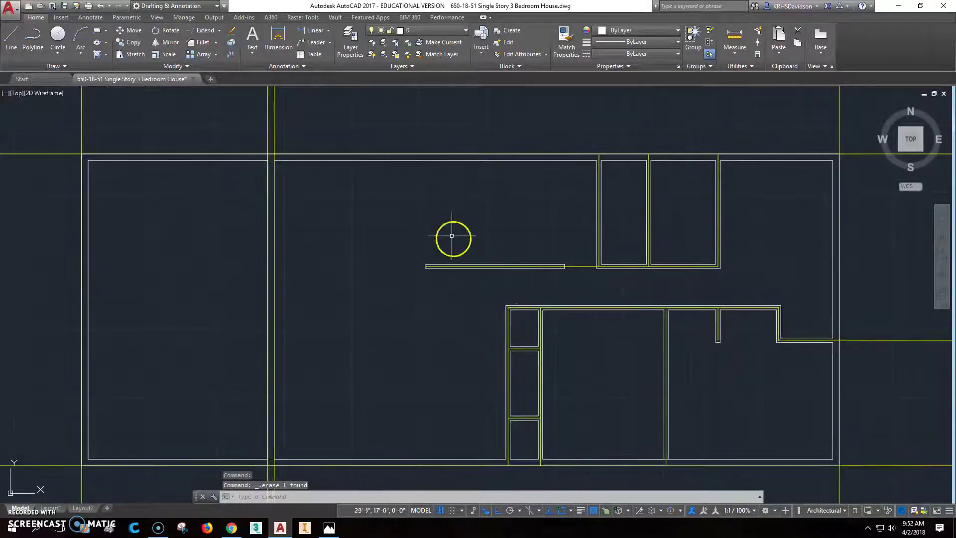
click(329, 527)
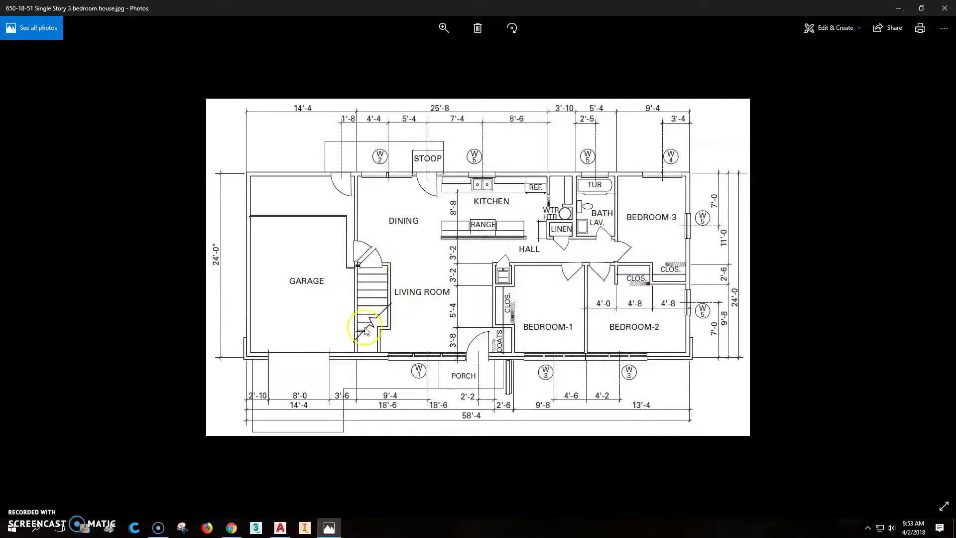
click(285, 531)
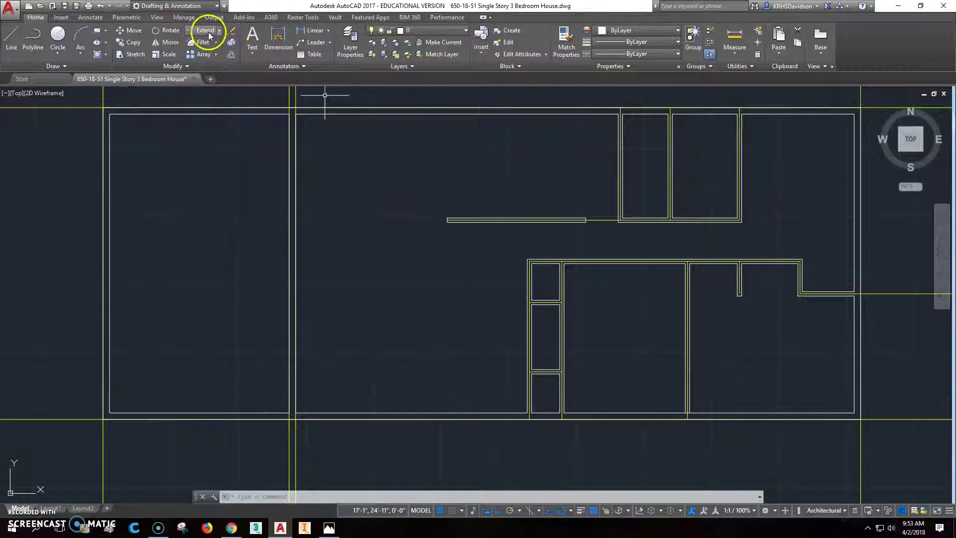
click(231, 54)
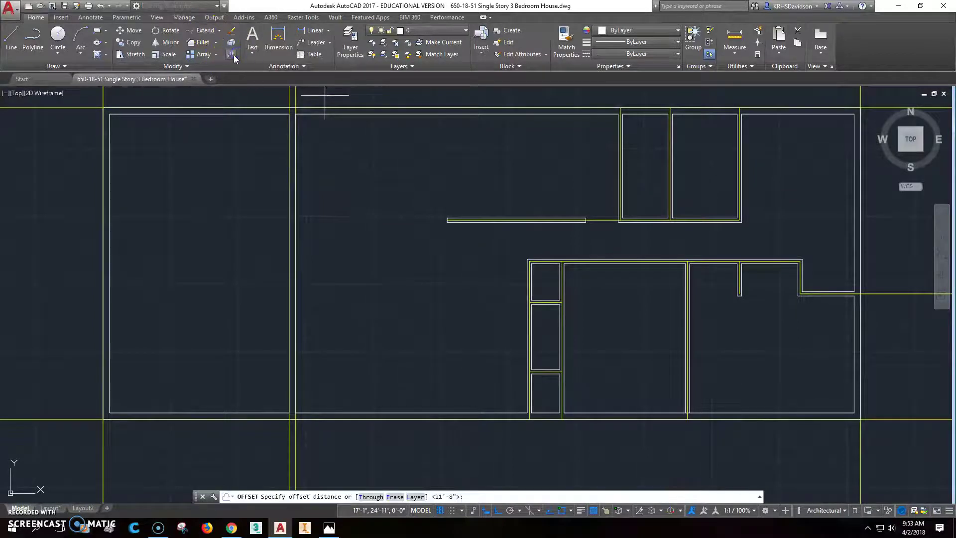
text(4')
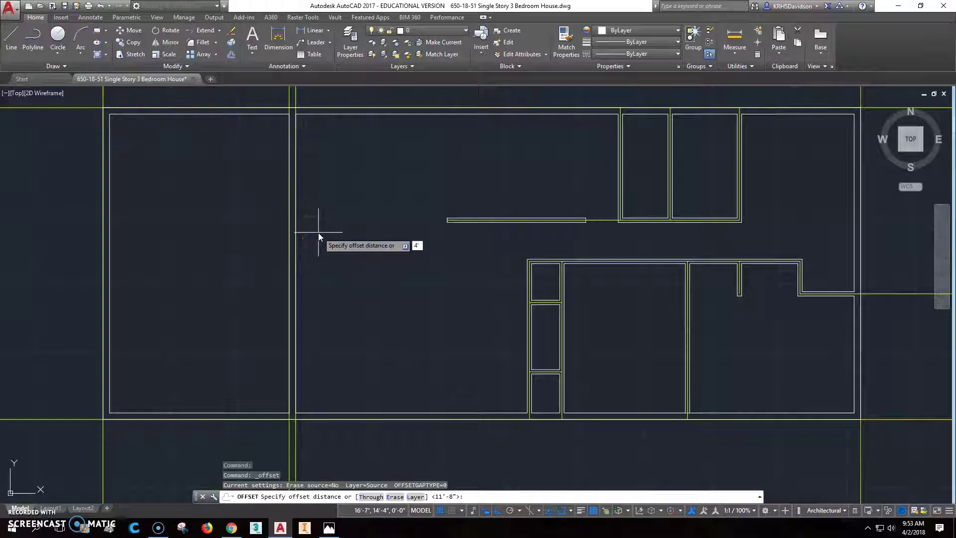
key(Return)
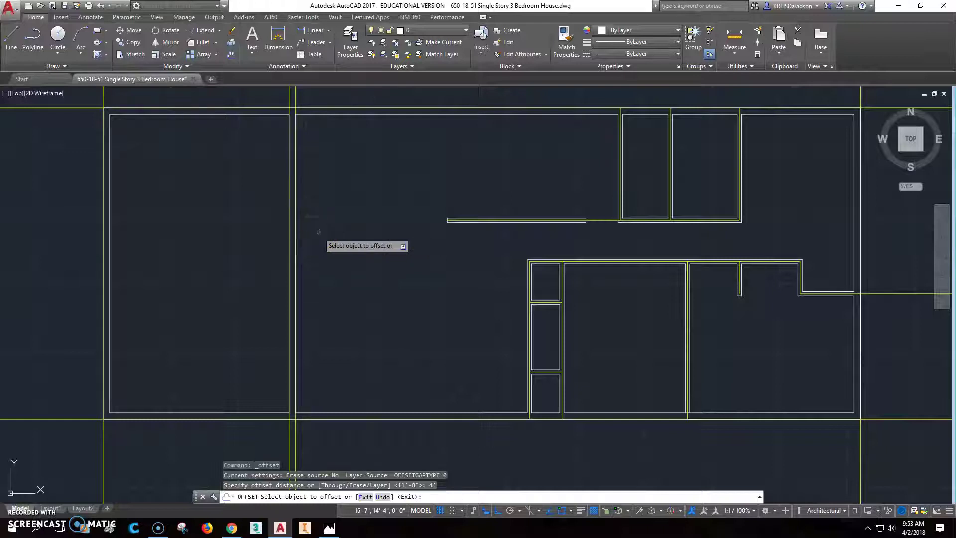
click(296, 436)
click(356, 438)
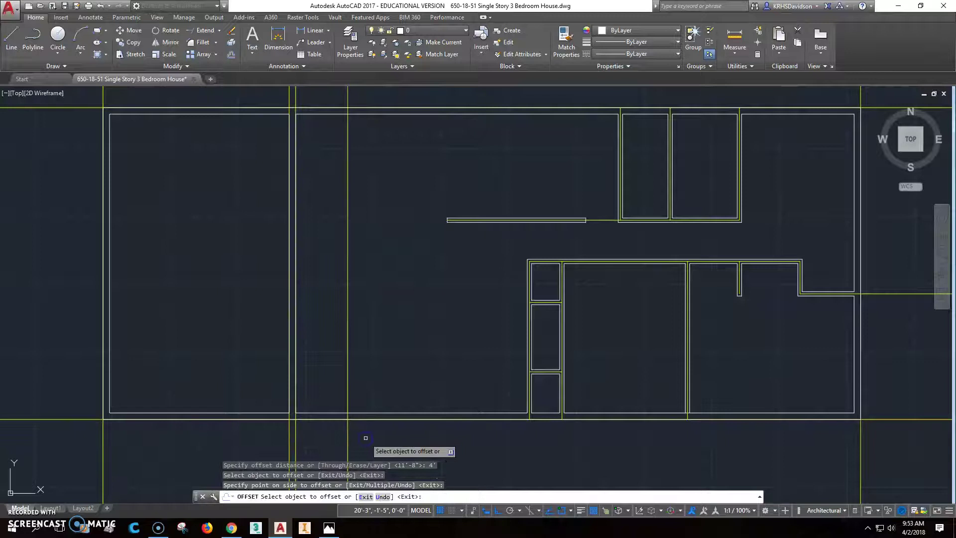
key(Escape)
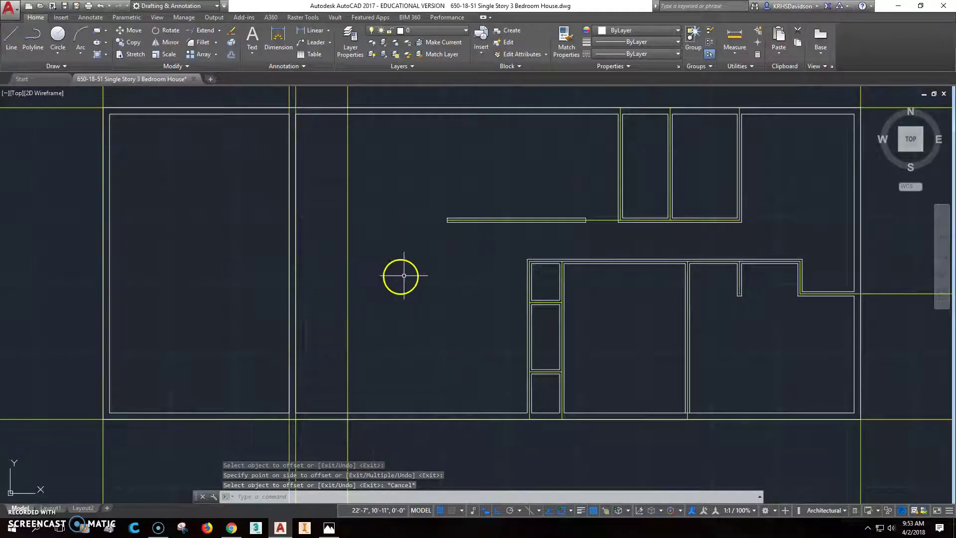
Make the construction layer current and draw a horizontal line from the coat closet's upper-left inner corner leftward past the garage wall
click(462, 32)
click(439, 56)
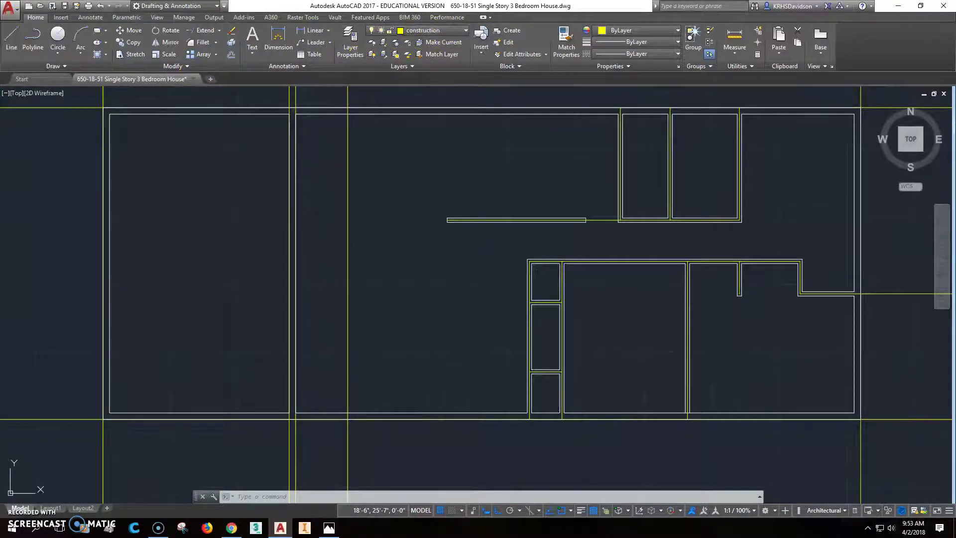
click(11, 37)
click(529, 262)
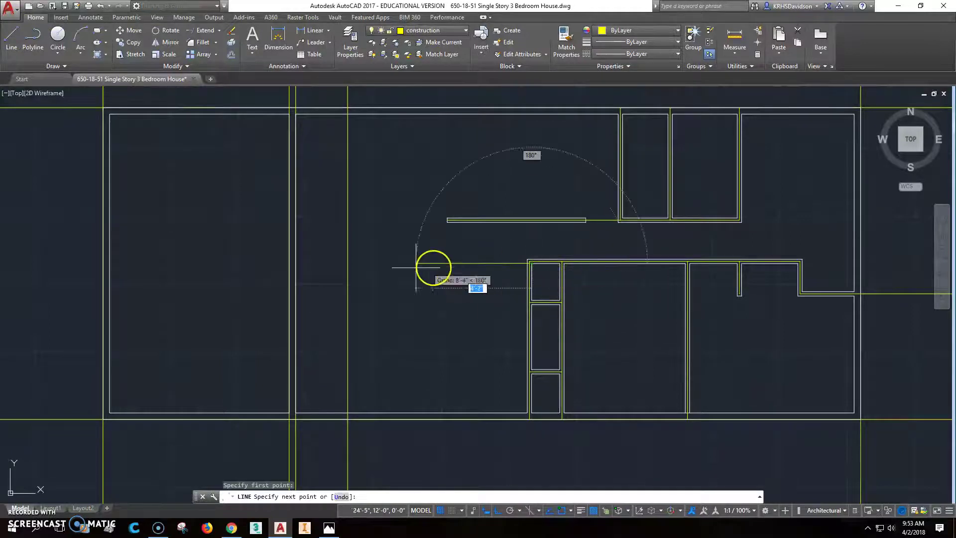
click(273, 270)
key(Escape)
key(Escape)
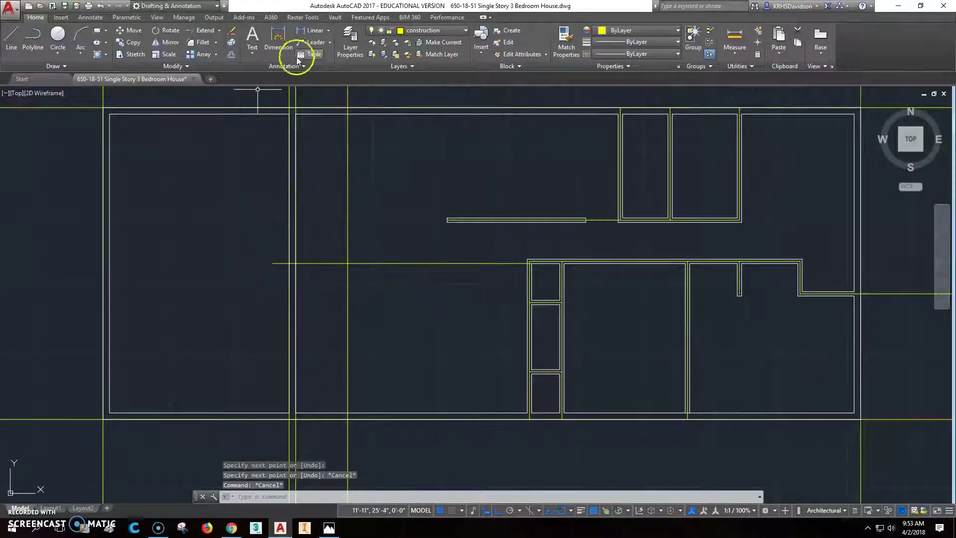
Draw a second horizontal construction line from the hall wall's upper-left outer corner leftward past the garage wall
click(13, 33)
click(528, 260)
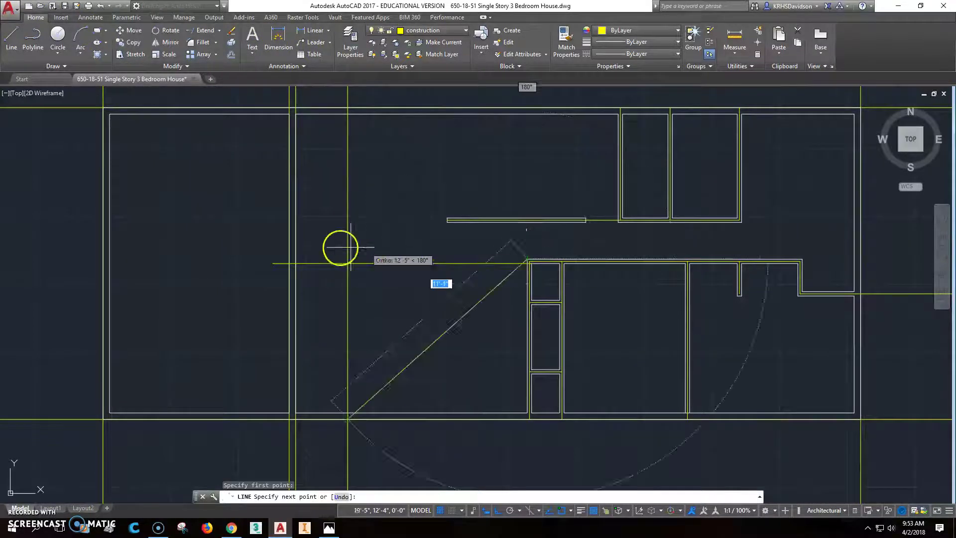
click(277, 250)
key(Escape)
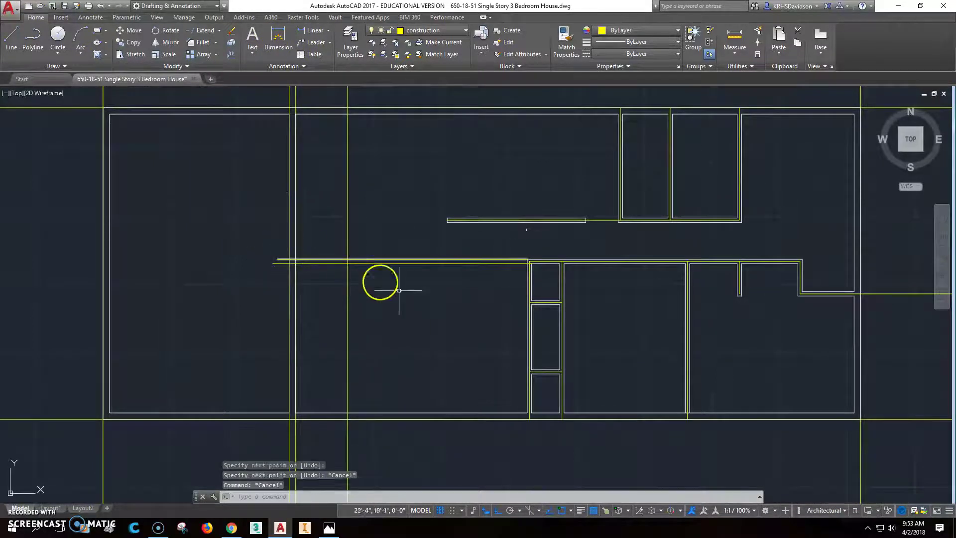
key(Escape)
key(Escape)
Stretch the left end of the hall wall's centerline perpendicular to the house-side face of the garage wall
scroll(438, 284, up, 3)
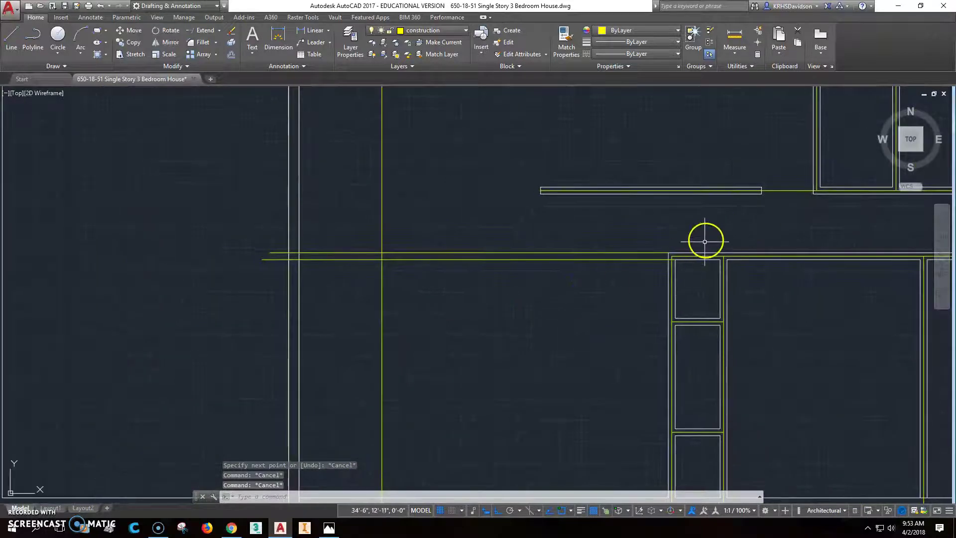
click(678, 255)
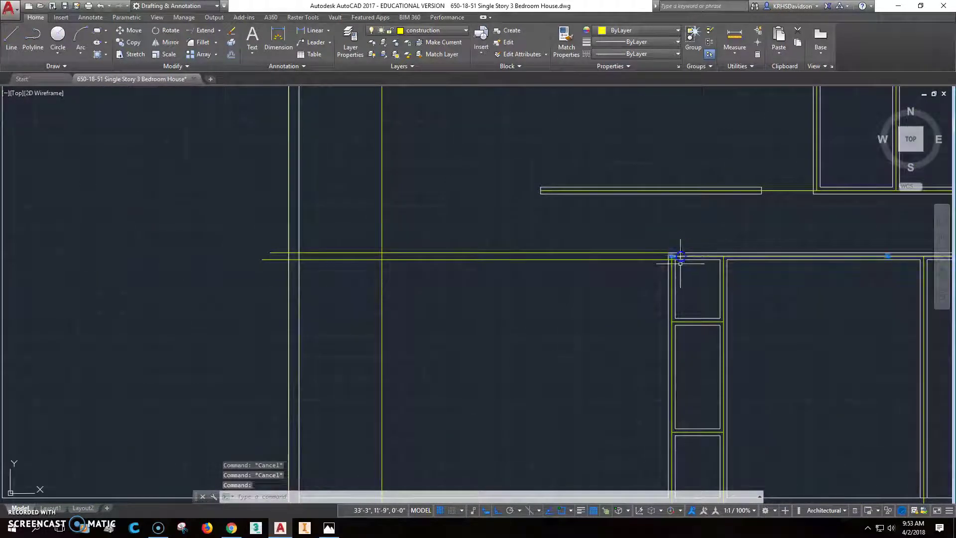
click(671, 256)
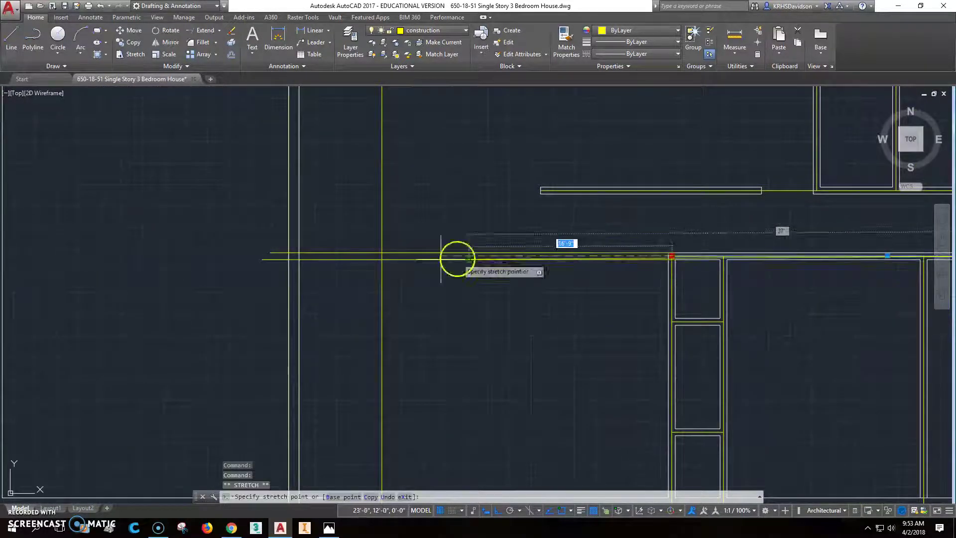
shift+right_click(305, 269)
click(336, 194)
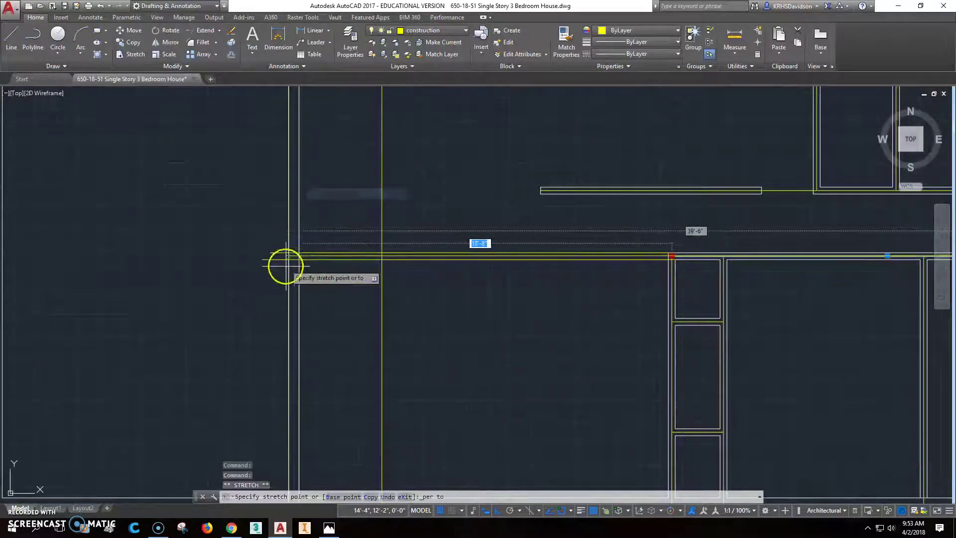
click(299, 256)
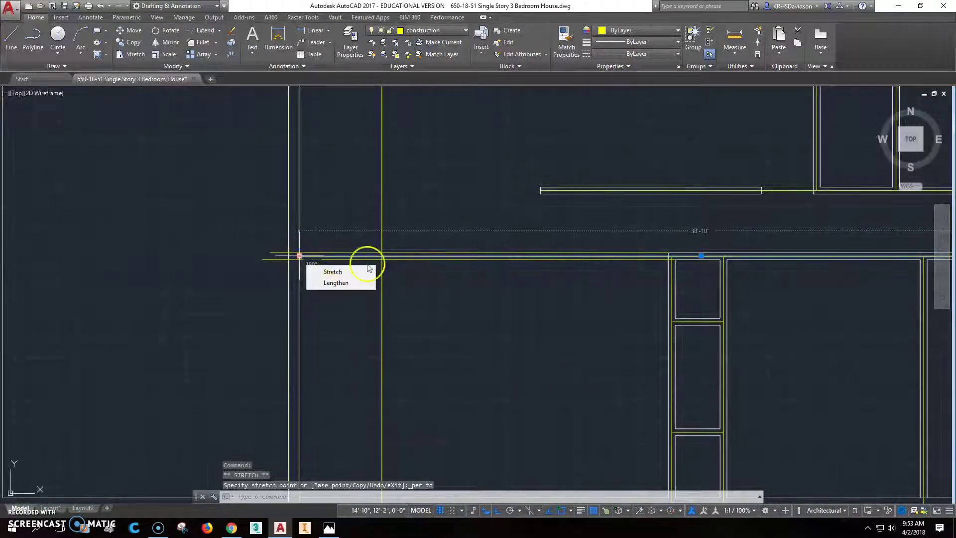
key(Escape)
key(Escape)
scroll(388, 278, up, 2)
scroll(388, 275, down, 2)
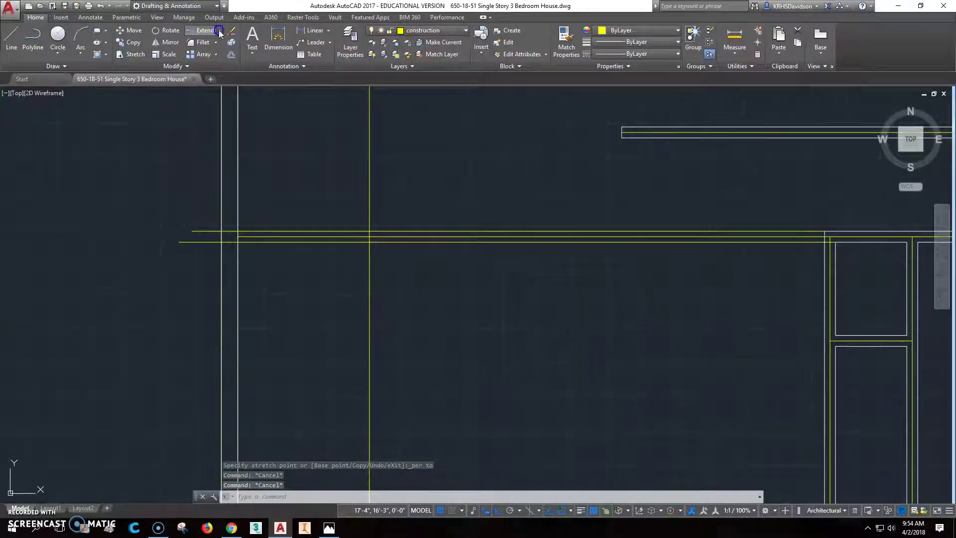
click(218, 50)
key(Return)
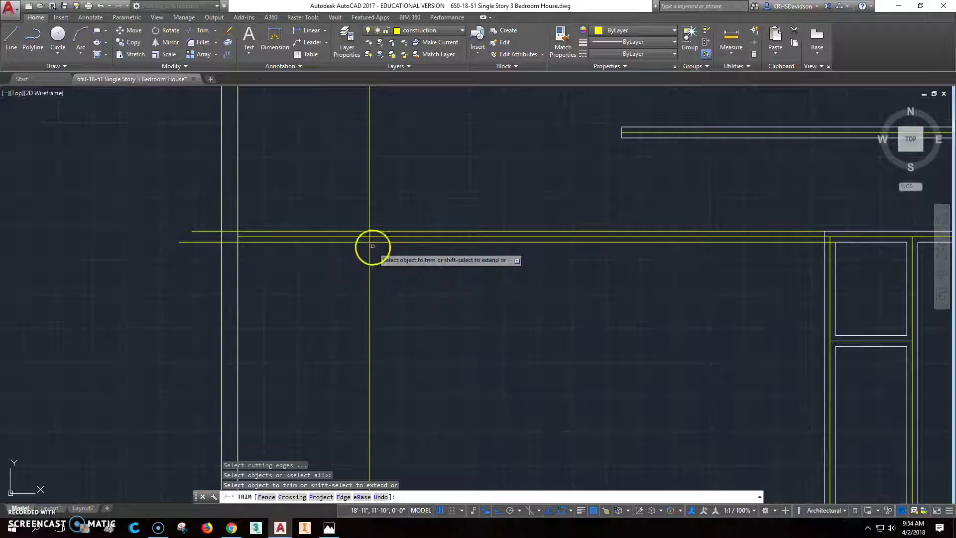
key(Escape)
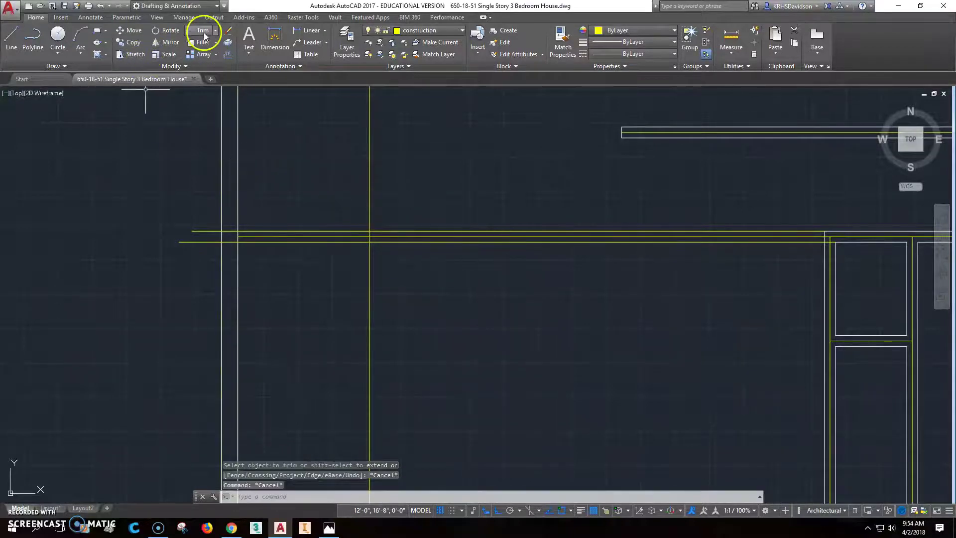
Trim away the parts of the two horizontal face lines that lie right of the new vertical construction line
click(201, 31)
click(371, 261)
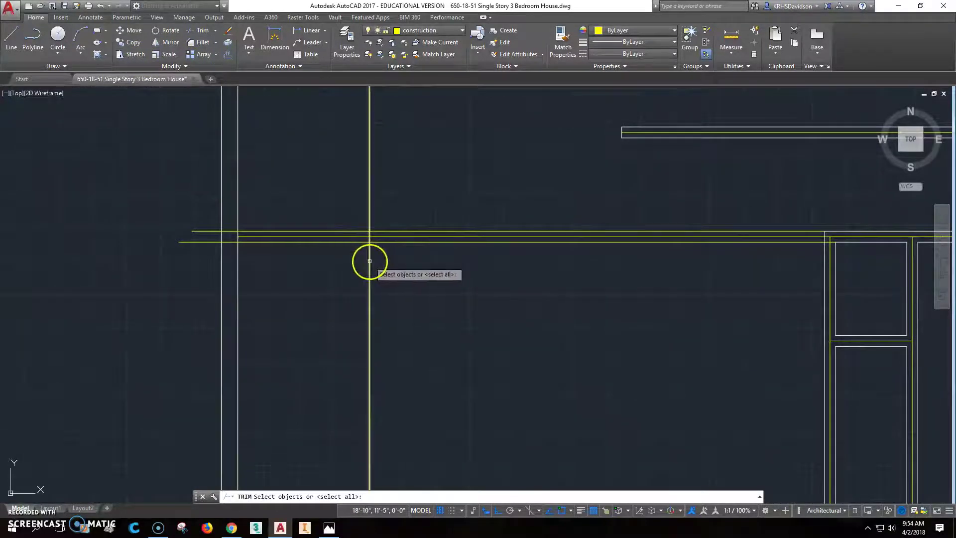
key(Return)
click(388, 231)
key(Escape)
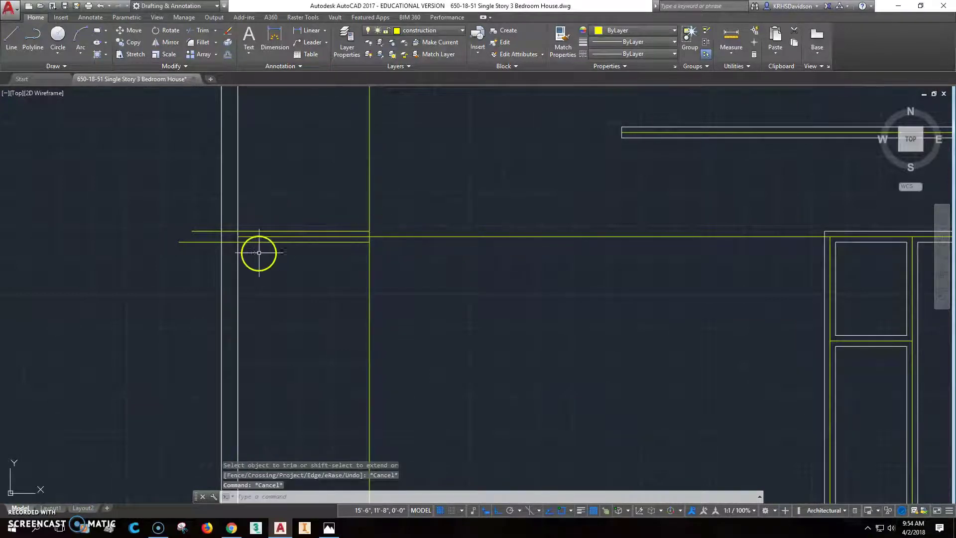
Trim the left ends of the two face lines back to the house-side face of the garage wall
click(205, 30)
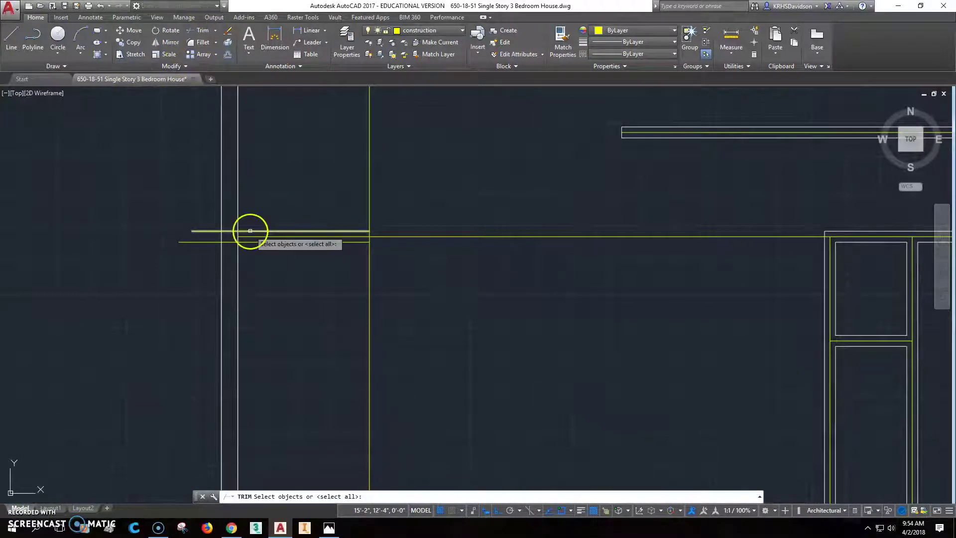
click(238, 270)
key(Return)
click(192, 241)
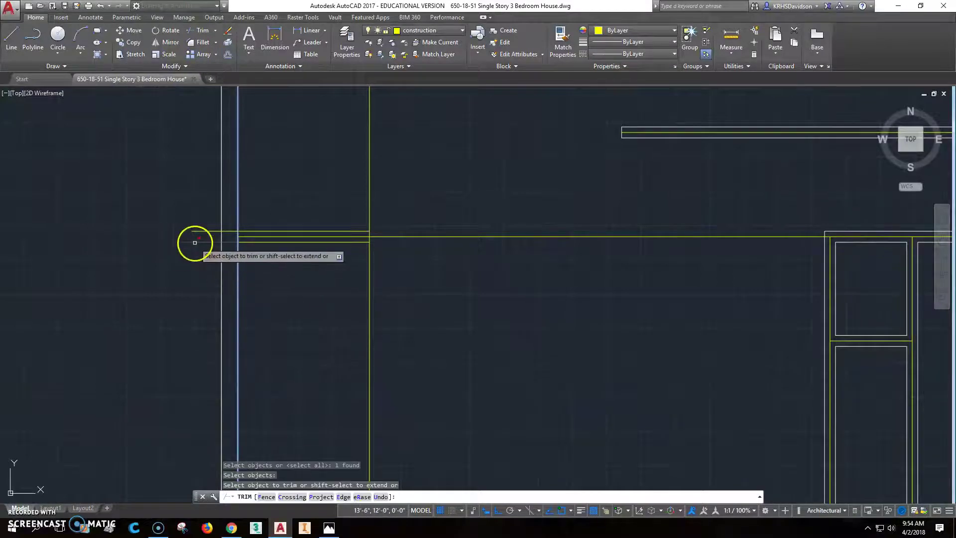
click(202, 230)
key(Escape)
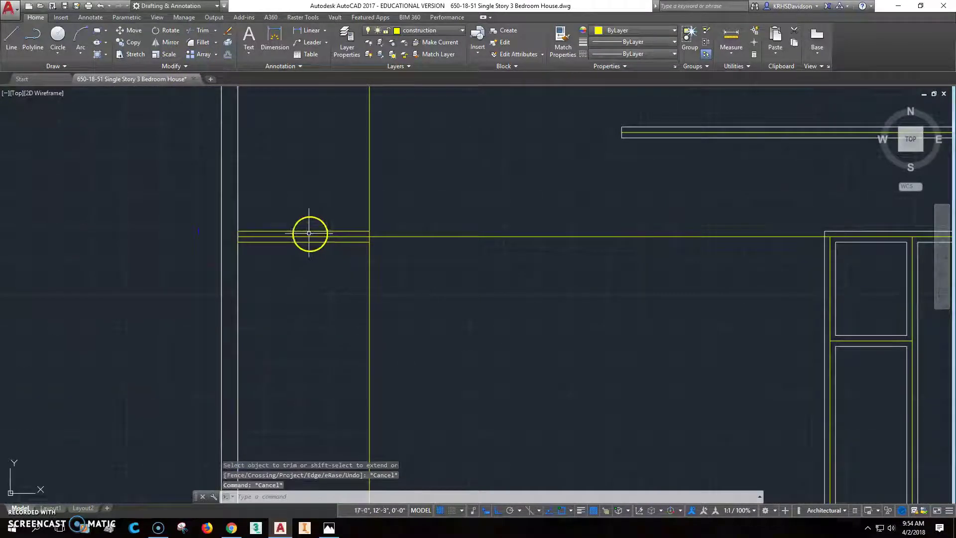
Move the two face lines of the short wall beside the garage to layer 0
key(Escape)
click(343, 242)
click(336, 230)
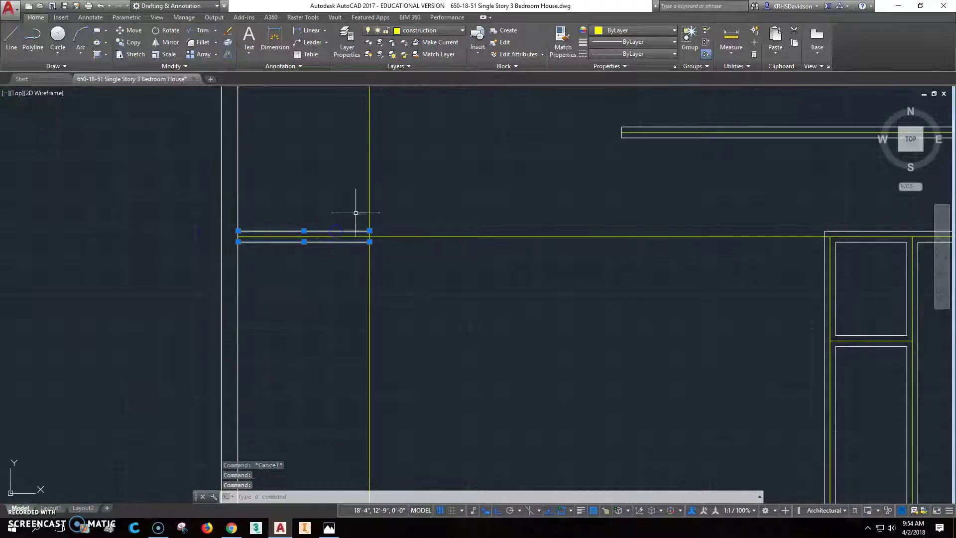
click(438, 30)
click(428, 43)
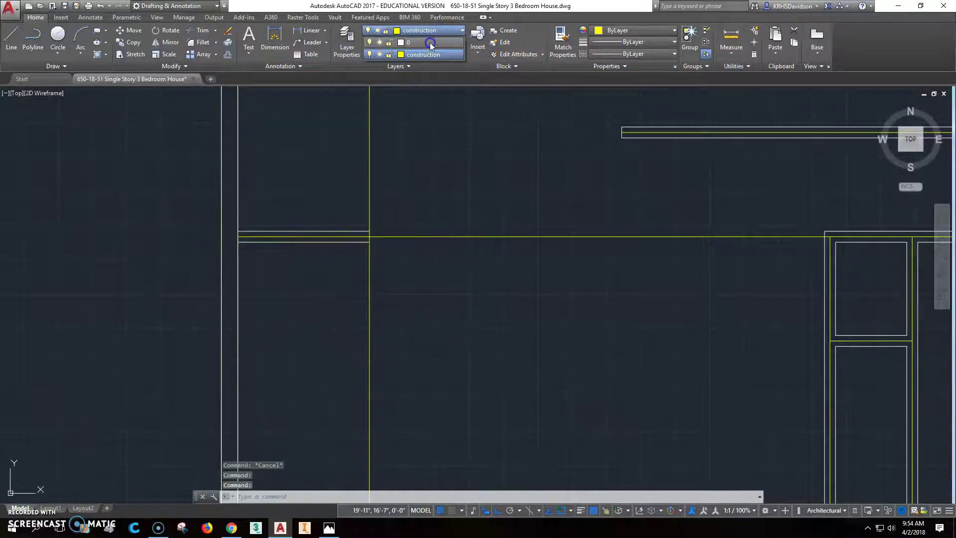
key(Escape)
key(Escape)
Make layer 0 current and draw a vertical line from the short wall's right end down to the lower exterior wall
scroll(400, 281, down, 5)
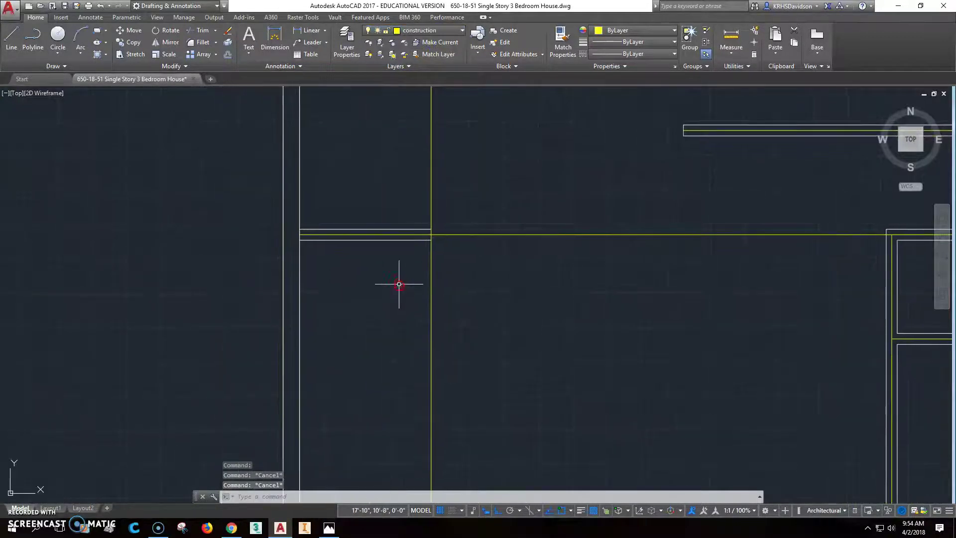
mouse_move(441, 305)
middle_down()
mouse_move(418, 267)
mouse_move(418, 352)
mouse_move(417, 308)
middle_up()
click(419, 42)
click(400, 284)
scroll(400, 284, up, 4)
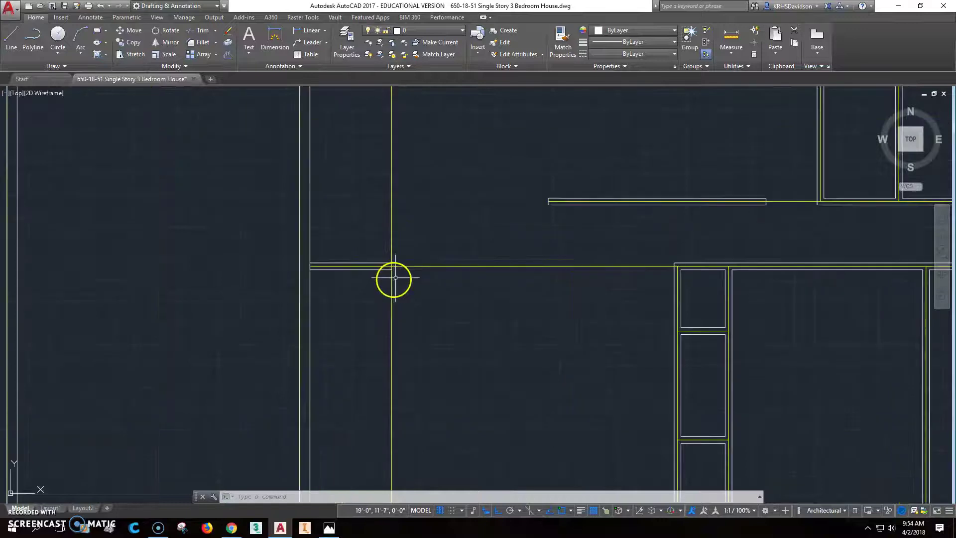
click(11, 38)
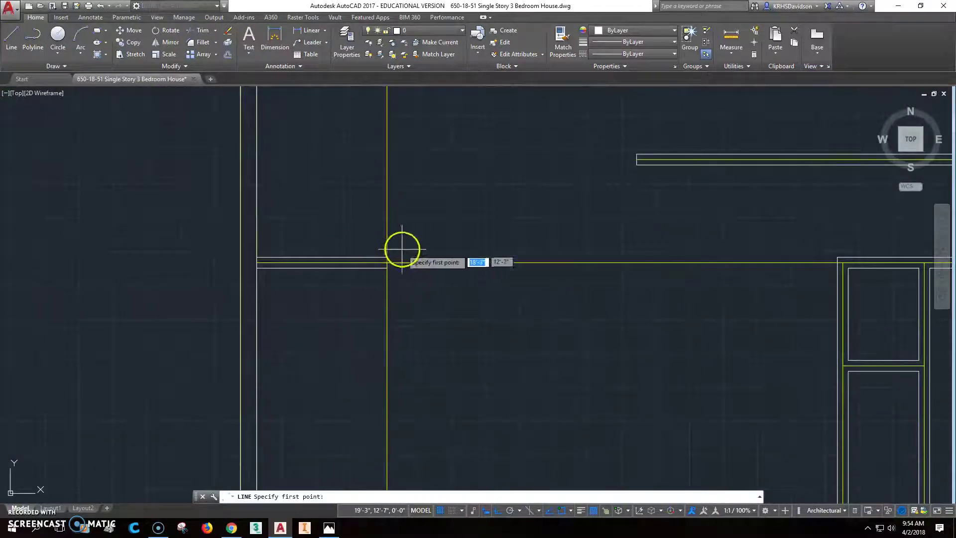
click(386, 262)
scroll(388, 271, down, 3)
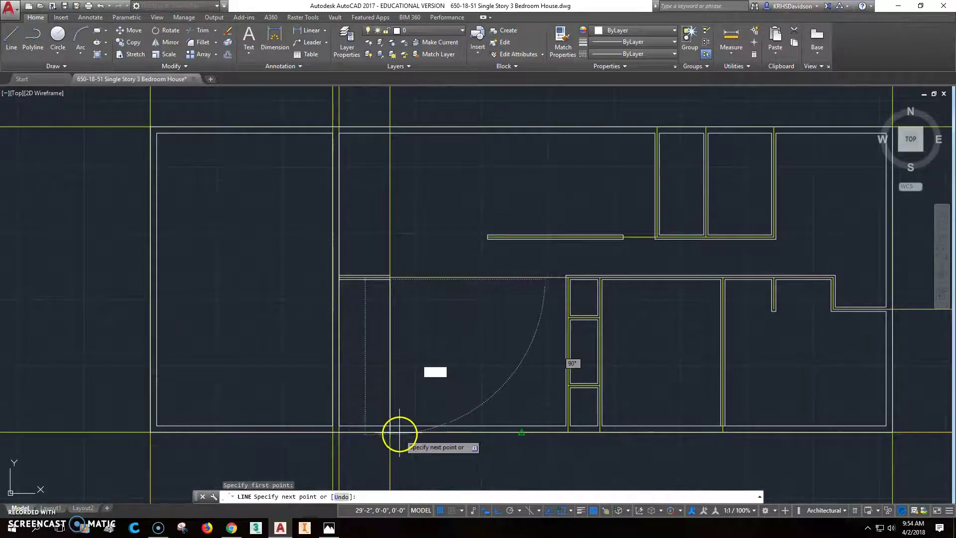
click(390, 426)
key(Escape)
key(Escape)
scroll(406, 420, down, 3)
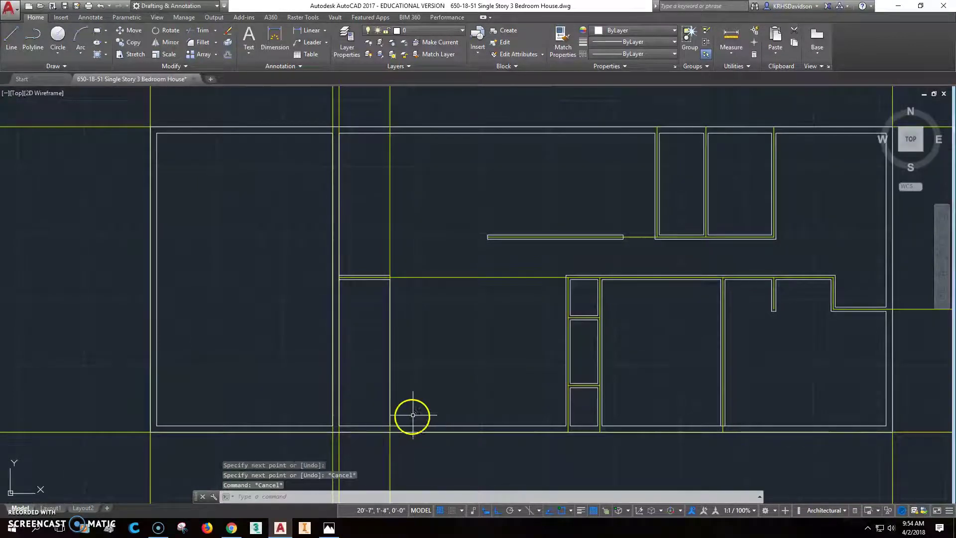
scroll(397, 278, up, 3)
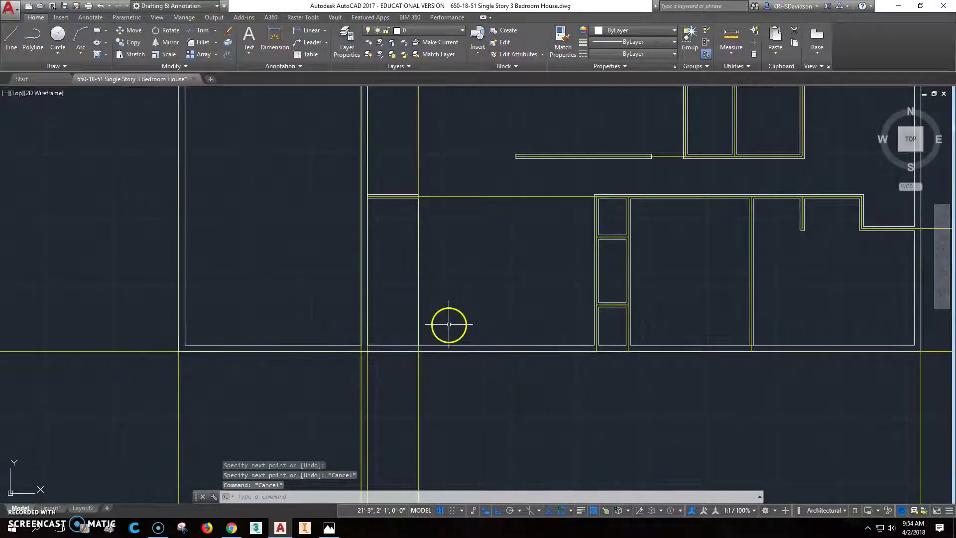
Offset the vertical wall line below the short wall's right end 4" to the right
middle_drag(467, 278, 473, 333)
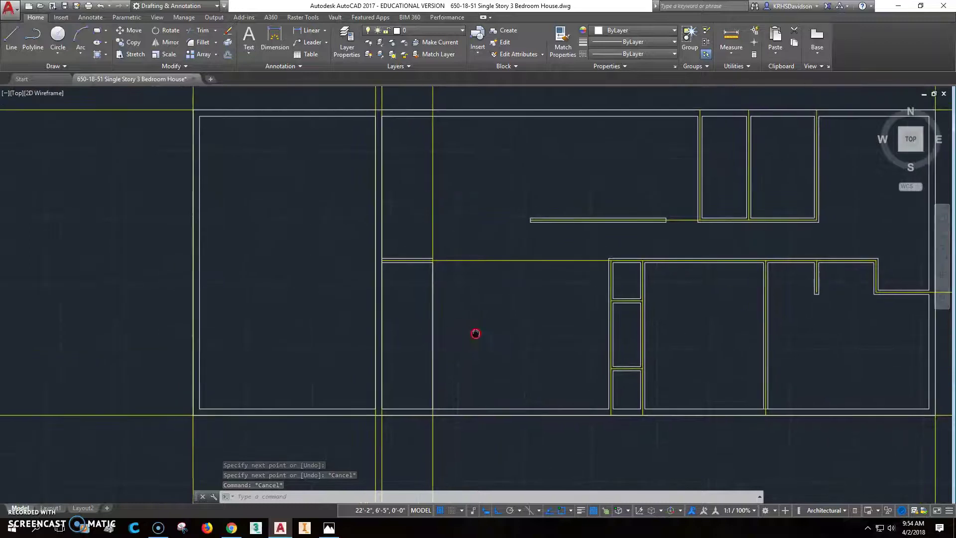
scroll(452, 309, up, 2)
click(228, 55)
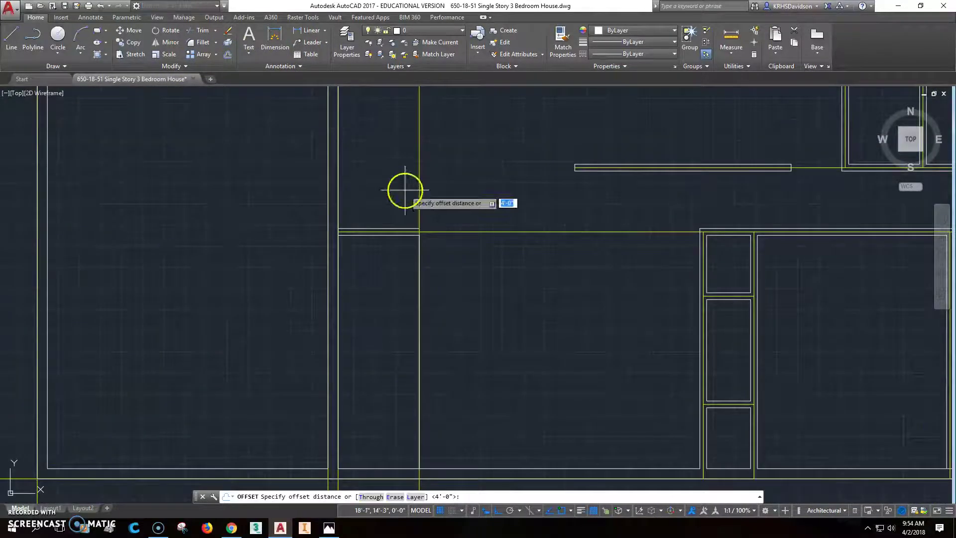
text(4")
key(Return)
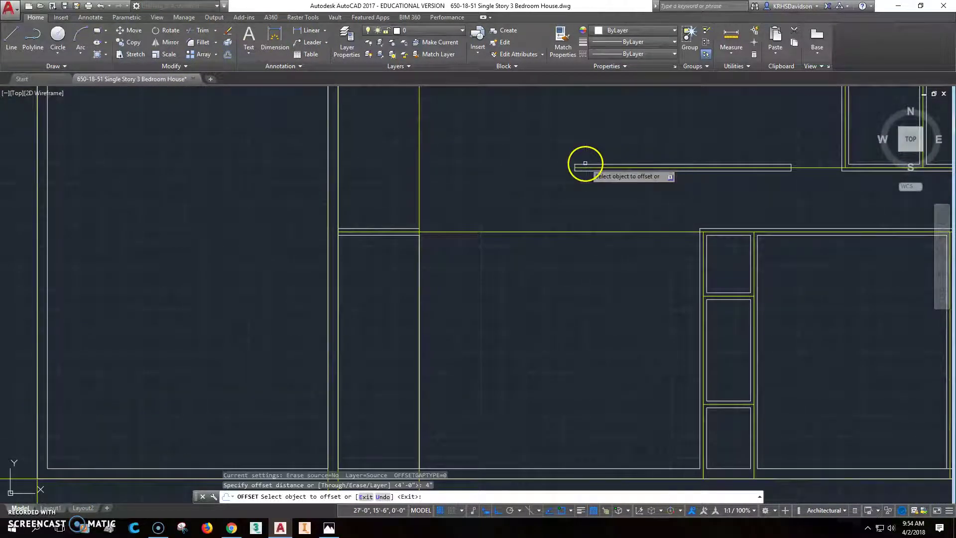
click(420, 386)
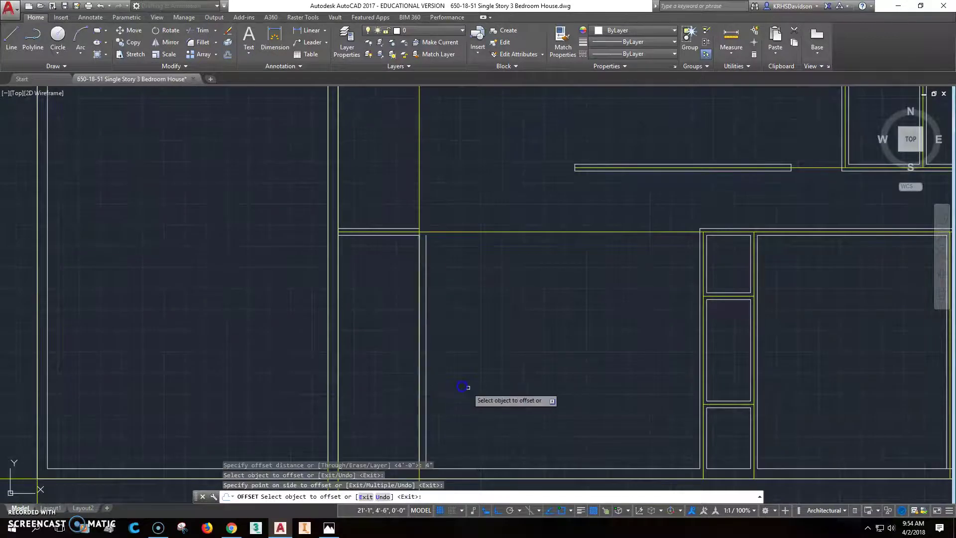
click(458, 388)
scroll(467, 350, up, 2)
middle_drag(468, 350, 518, 324)
scroll(521, 313, down, 2)
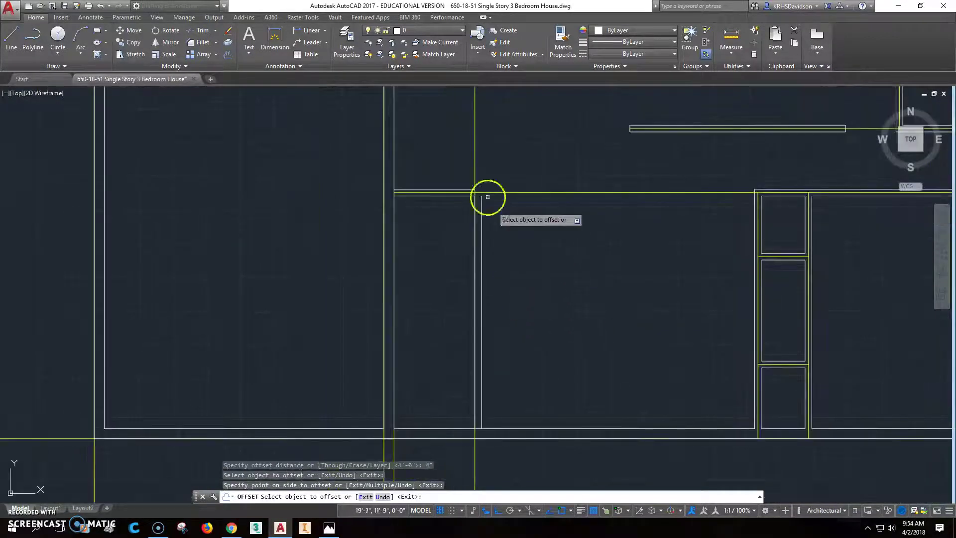
scroll(483, 187, up, 2)
key(Escape)
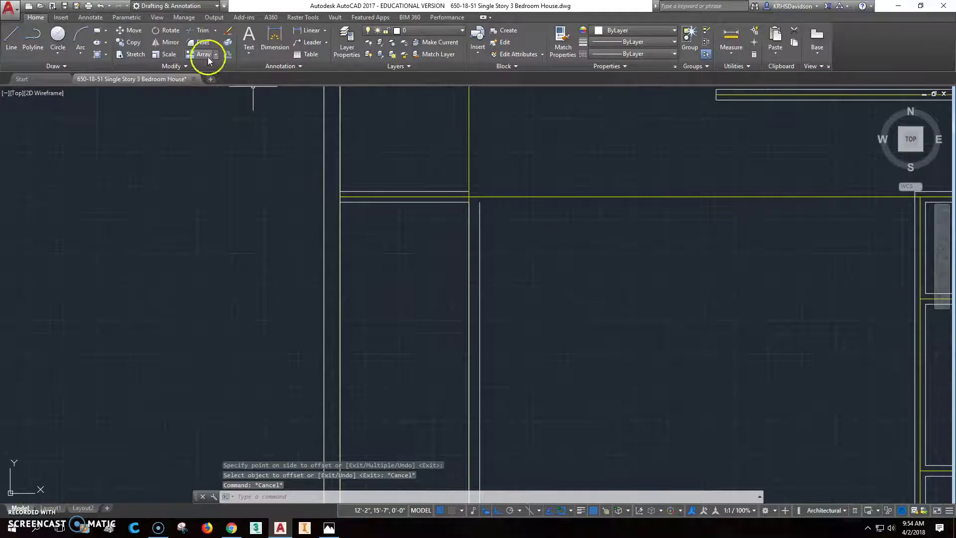
Fillet the short wall's upper face line and the outer vertical wall line into a corner with radius 0
click(207, 43)
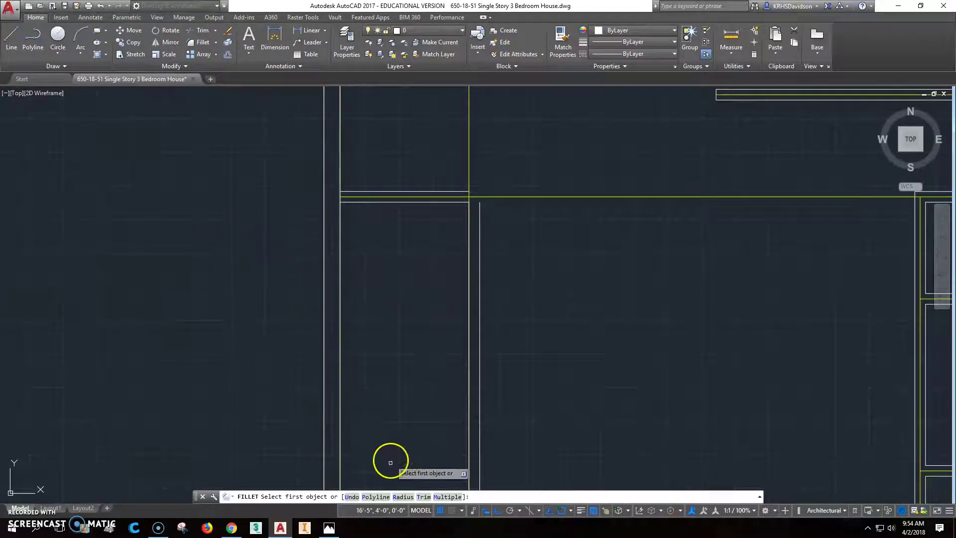
click(403, 496)
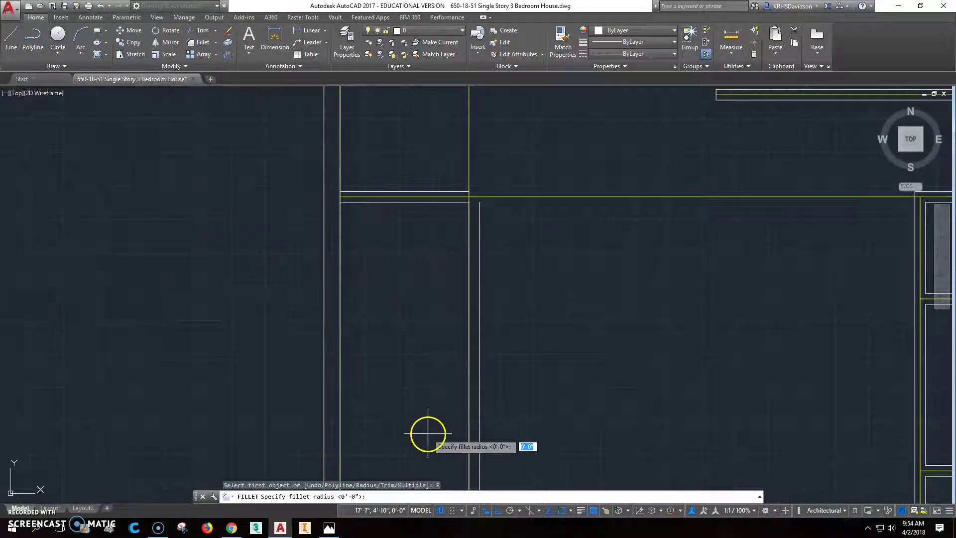
text(0)
key(Return)
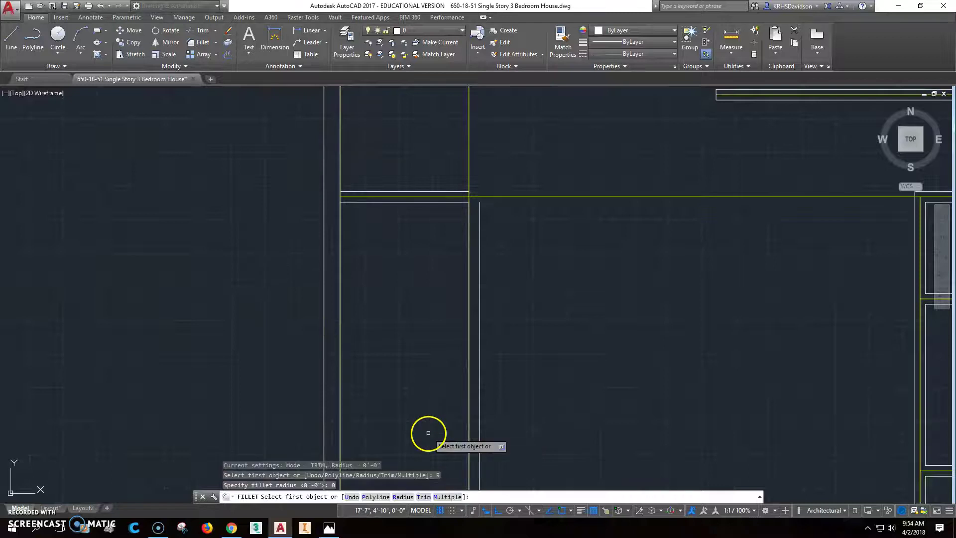
click(460, 192)
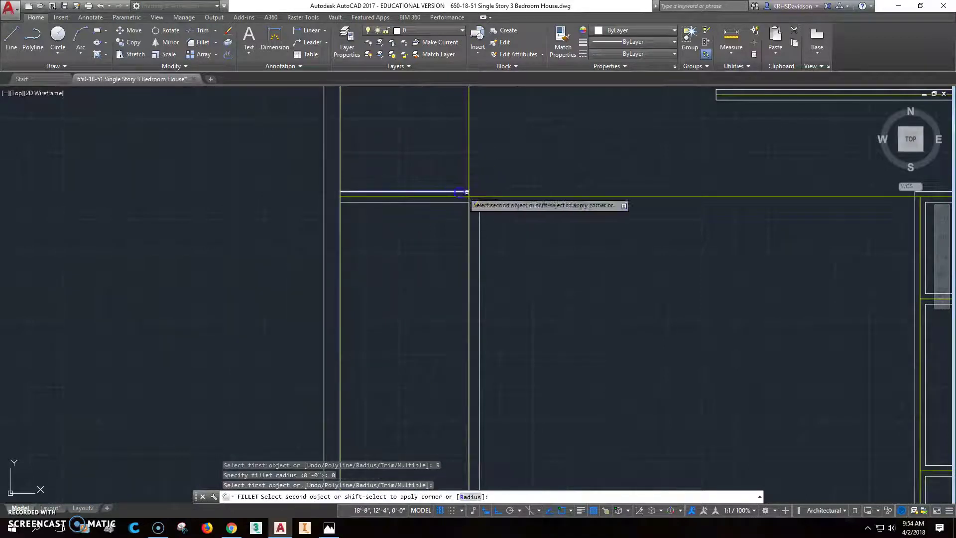
click(479, 215)
key(Escape)
scroll(519, 247, up, 2)
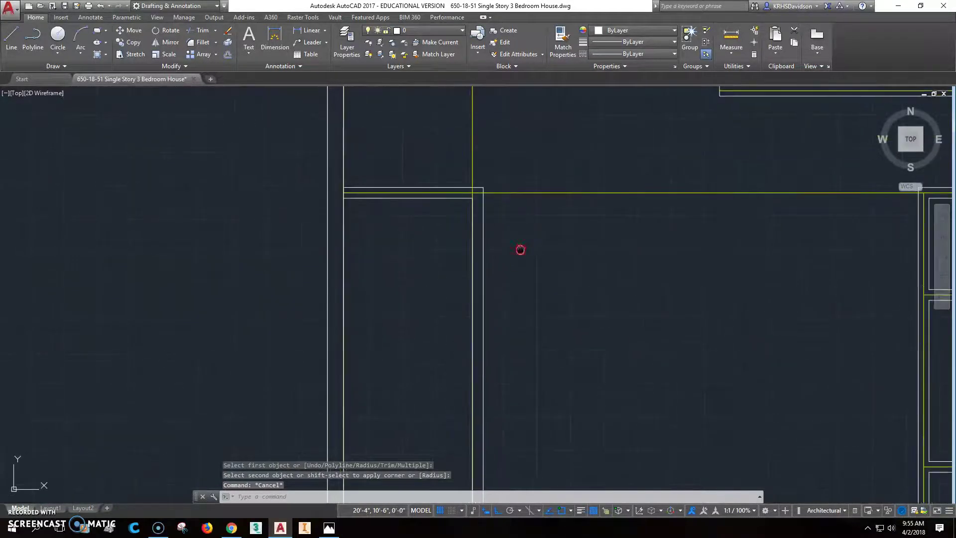
scroll(486, 173, up, 3)
scroll(485, 177, down, 3)
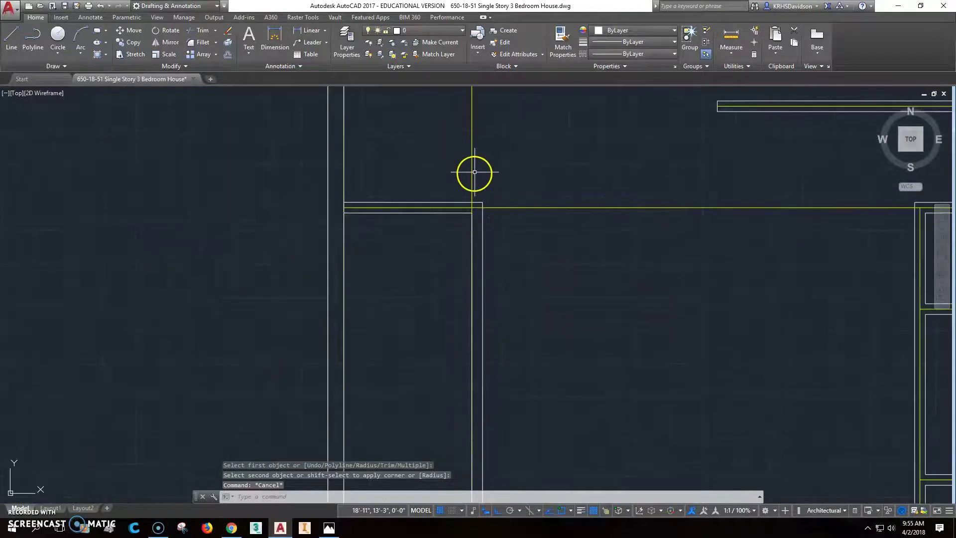
Offset the vertical construction line beside the garage 2" to the right, onto the new wall's centerline
click(241, 63)
text(2)
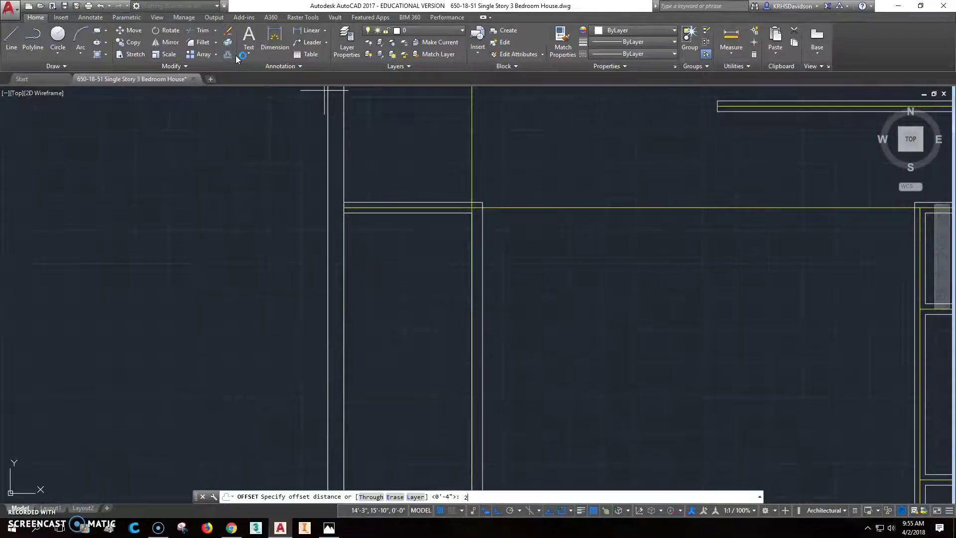
text(")
key(Return)
click(474, 169)
click(492, 172)
middle_drag(559, 181, 528, 216)
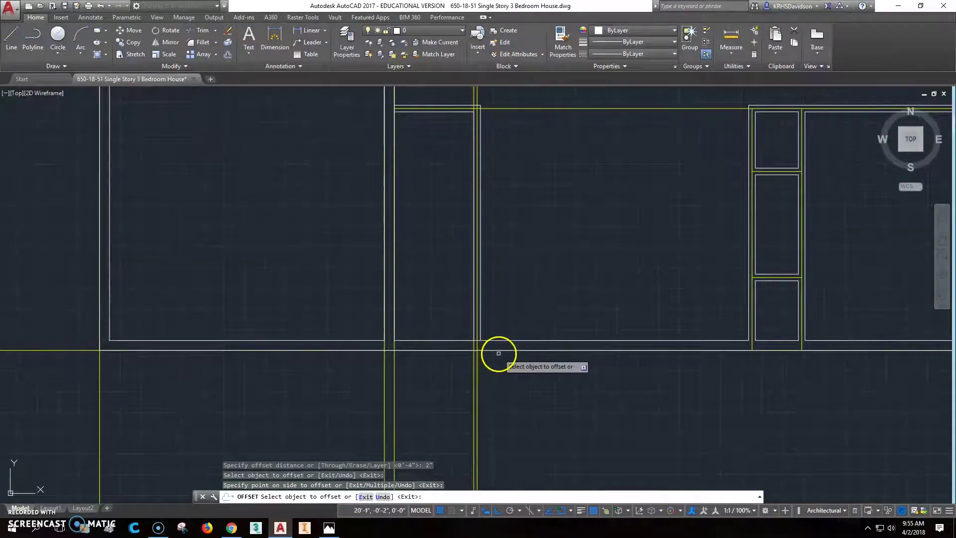
key(Escape)
Delete the original vertical construction line that lies on the new wall's left face
click(474, 365)
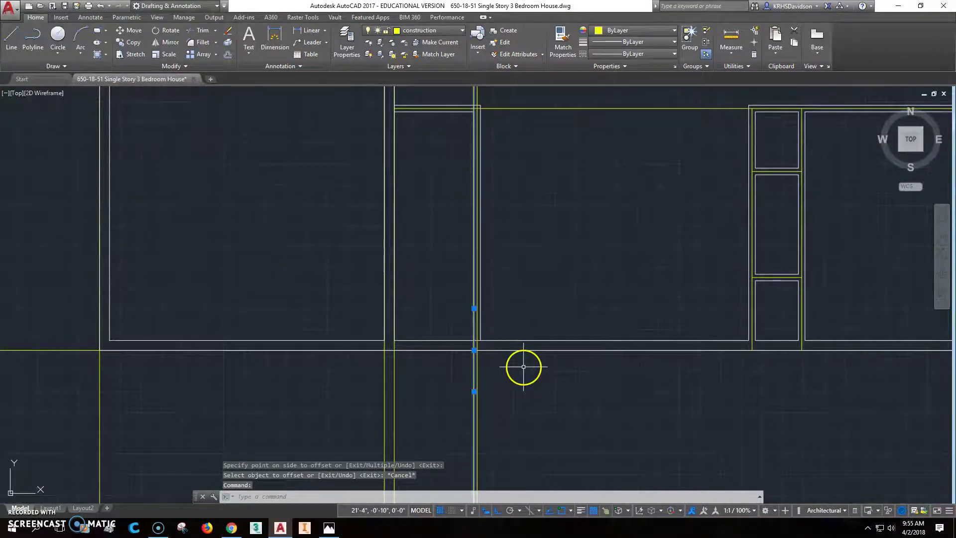
key(Delete)
middle_drag(517, 370, 548, 436)
mouse_move(579, 236)
middle_down()
mouse_move(564, 254)
mouse_move(528, 439)
middle_up()
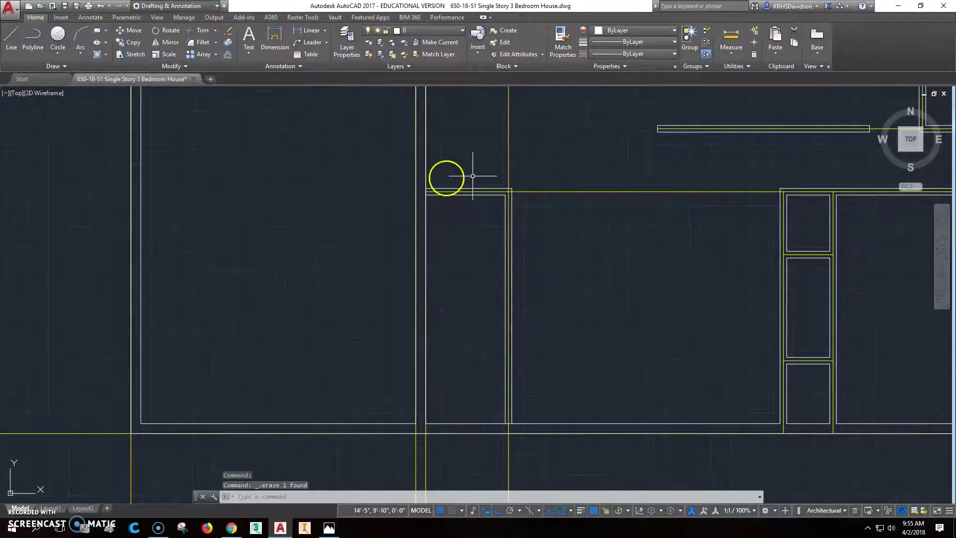
scroll(419, 211, up, 4)
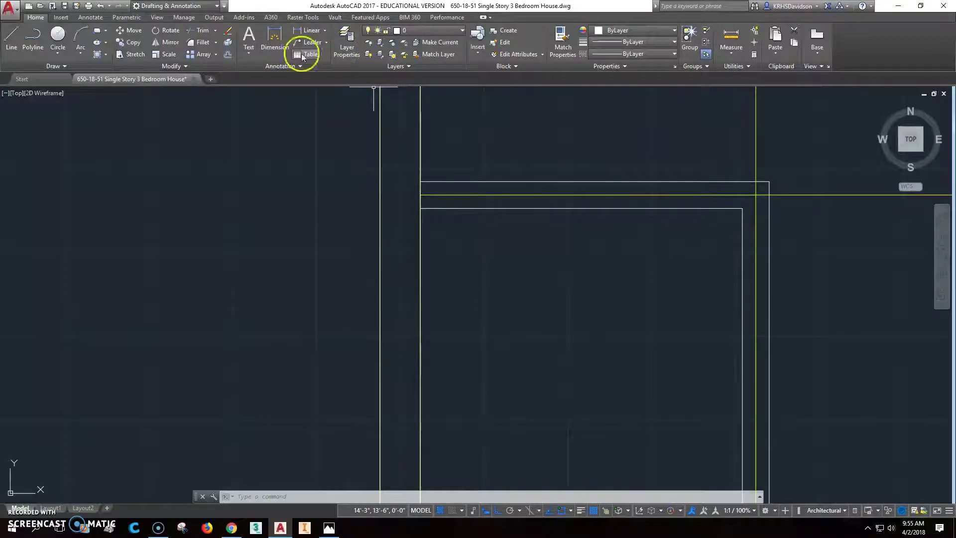
click(204, 32)
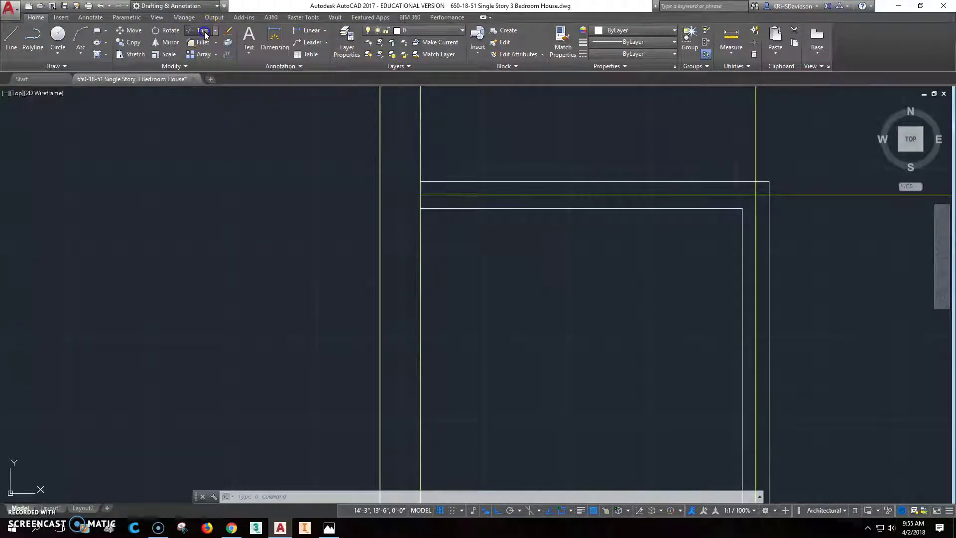
click(452, 182)
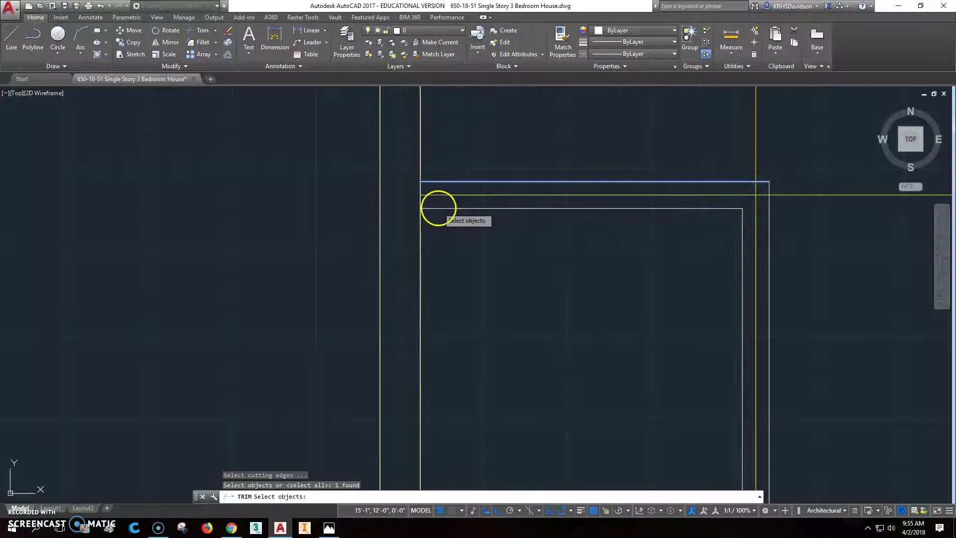
click(437, 208)
key(Return)
scroll(475, 278, down, 4)
key(Escape)
key(Escape)
scroll(491, 249, down, 4)
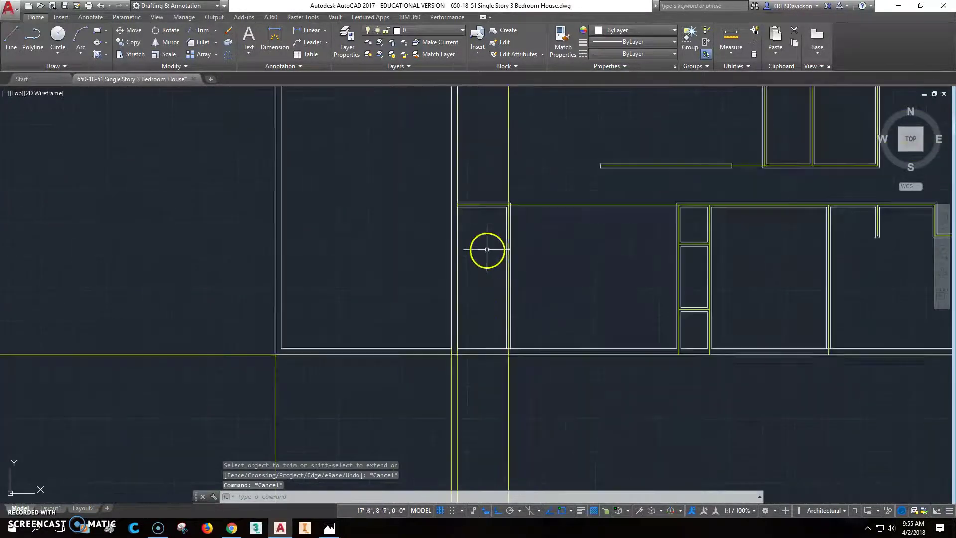
Consult the reference plan in Photos and draw a line across the short wall from its lower face's midpoint perpendicular to the upper face
click(327, 530)
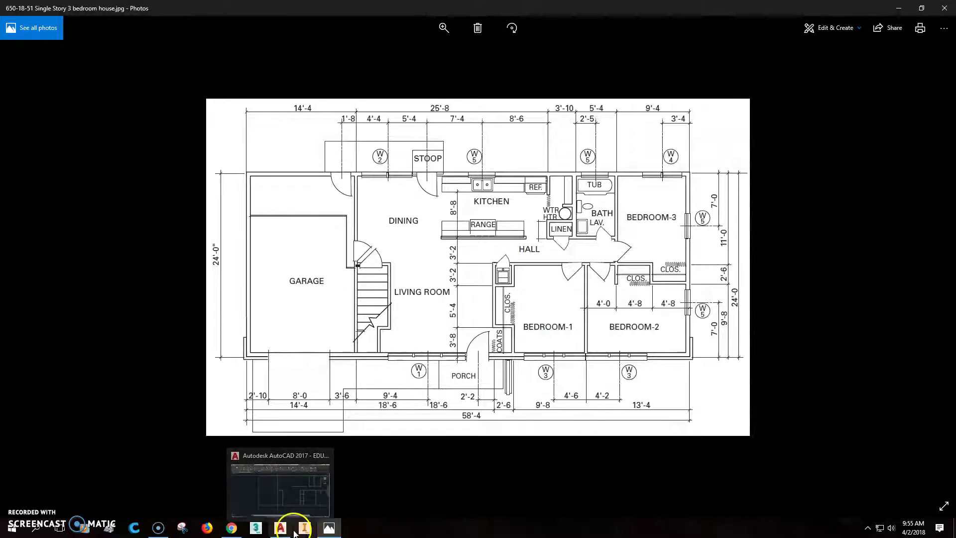
click(280, 528)
scroll(492, 276, up, 5)
scroll(474, 220, up, 4)
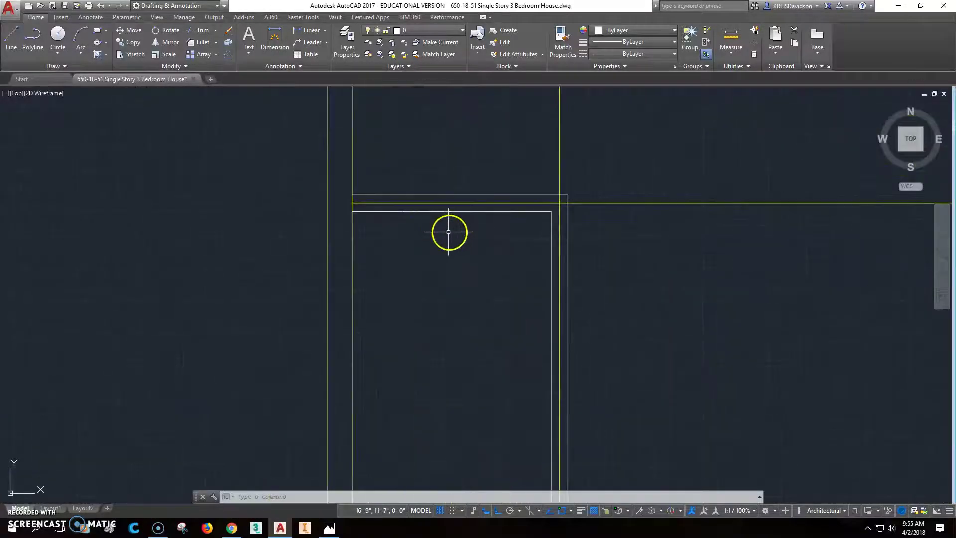
click(11, 38)
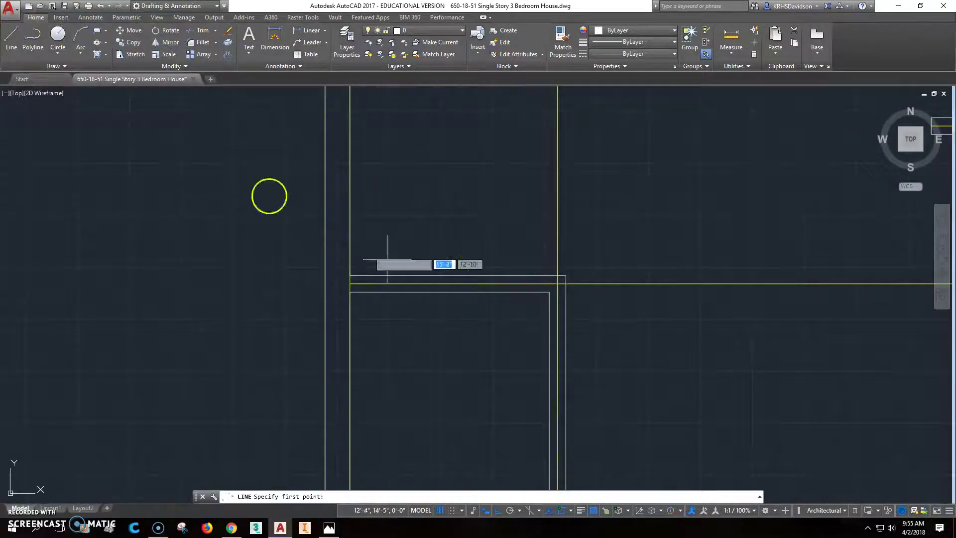
click(446, 292)
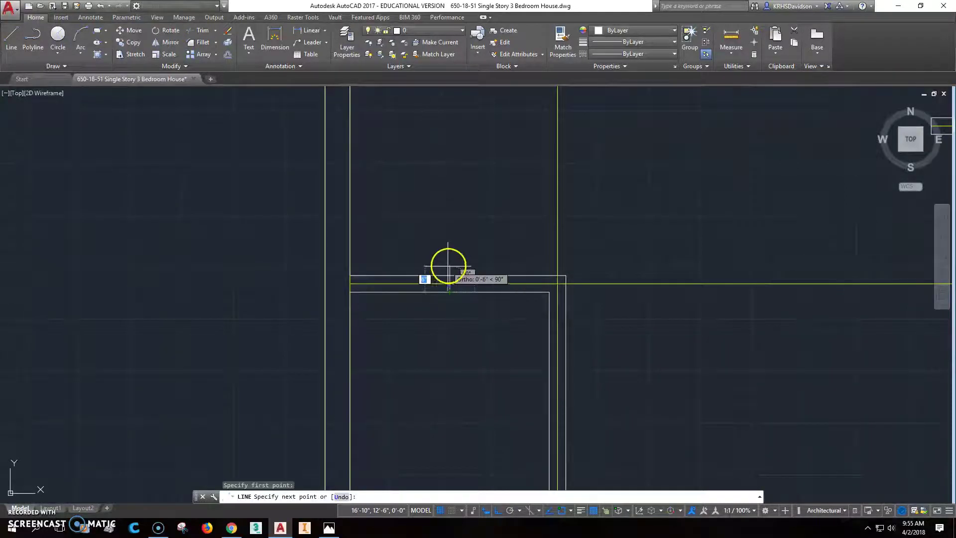
shift+right_click(449, 260)
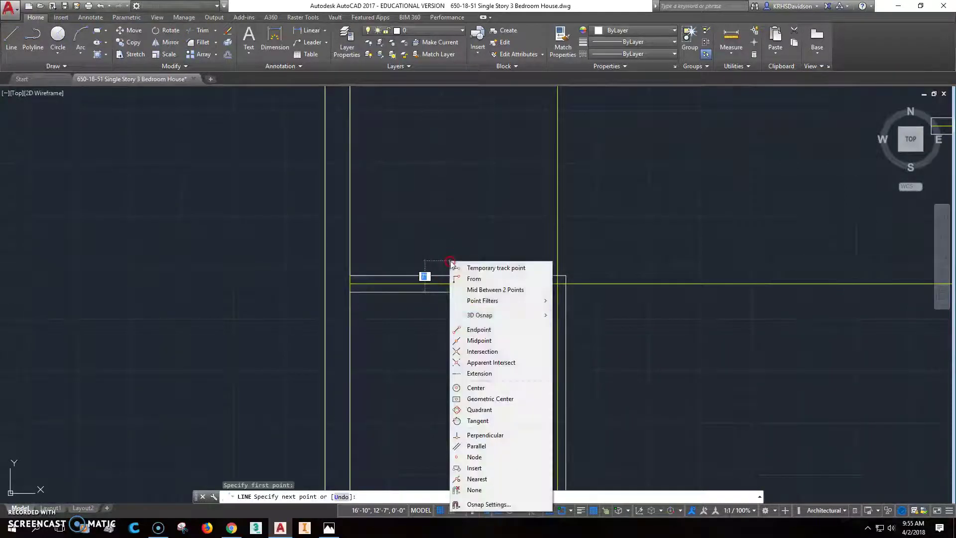
click(493, 435)
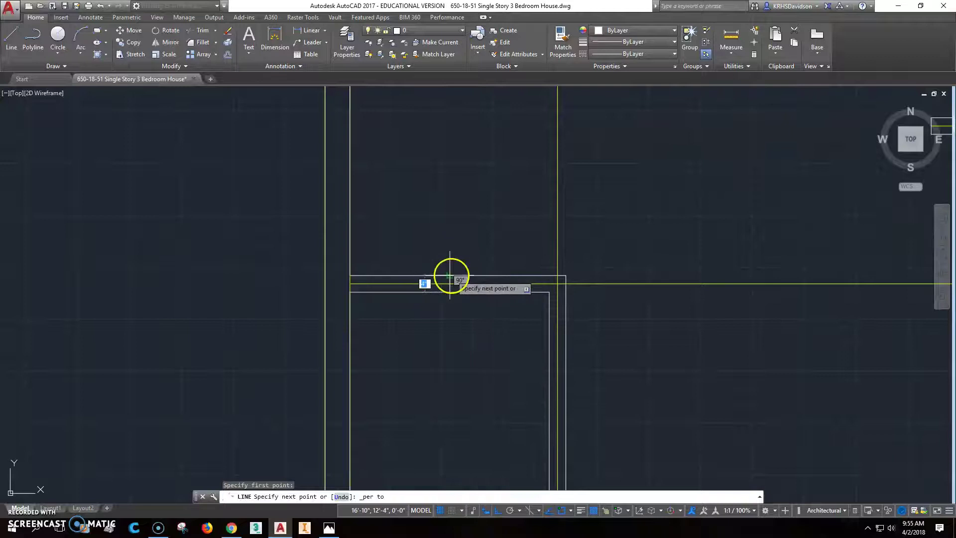
click(452, 271)
key(Escape)
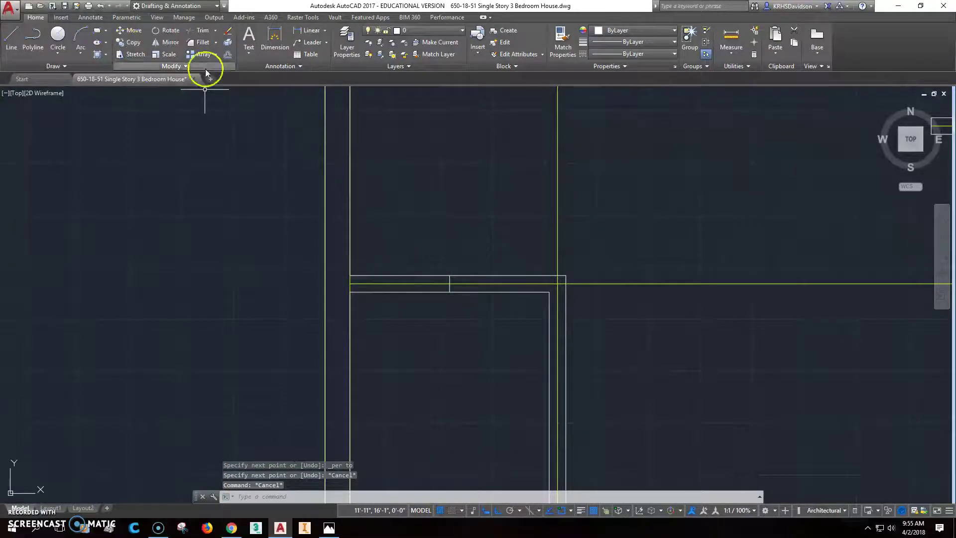
Offset the short wall's middle cross line 1'6" to both sides to mark the door opening's jambs
click(227, 58)
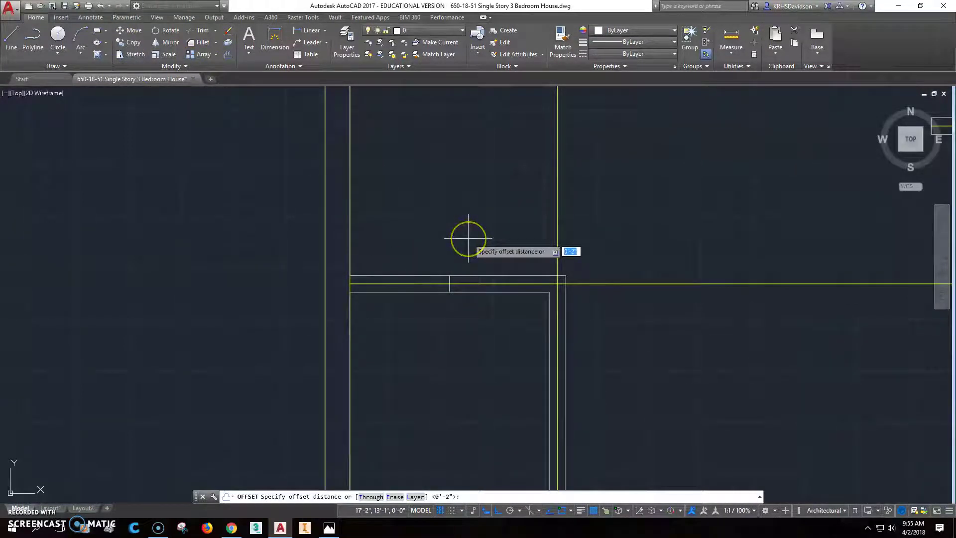
text(1'6")
key(Return)
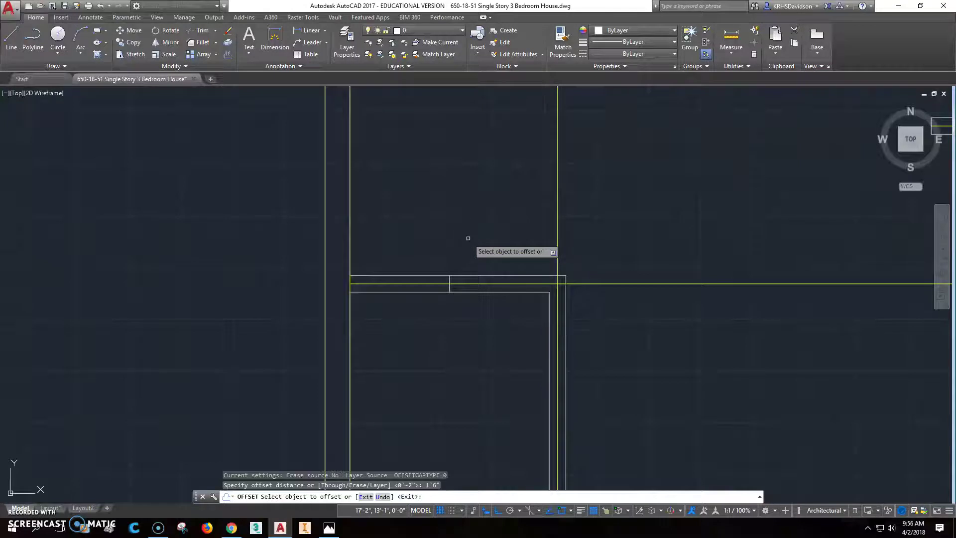
click(449, 280)
click(379, 263)
click(449, 280)
click(585, 267)
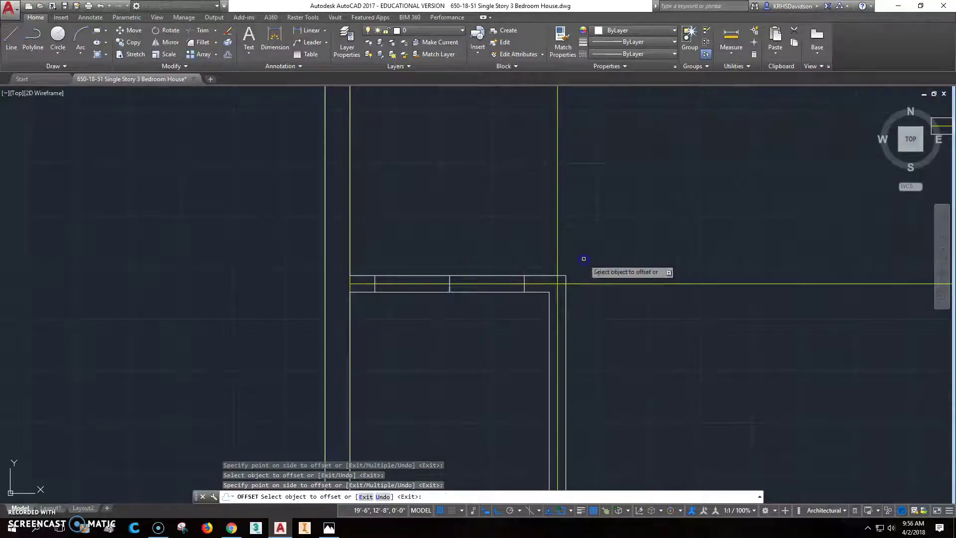
key(Escape)
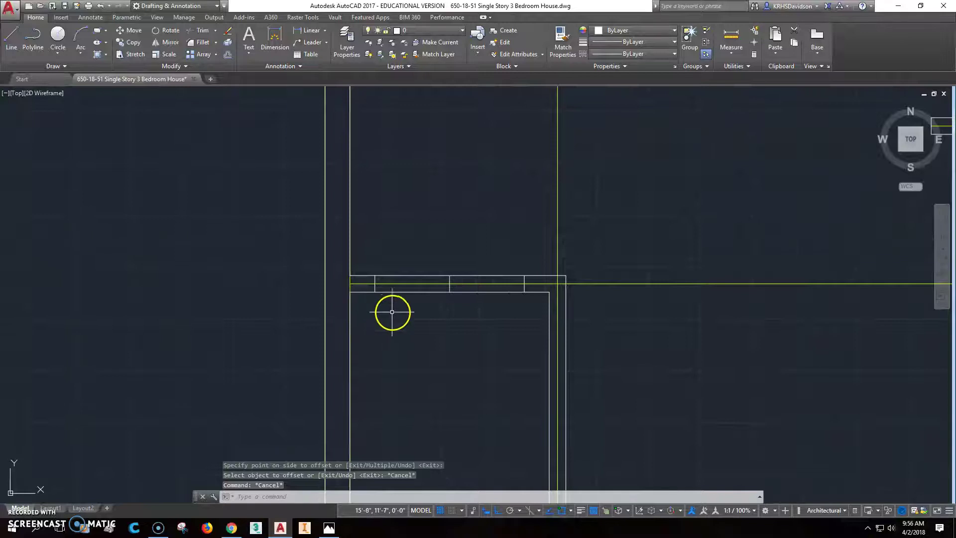
Trim both face lines of the short wall between the two jamb lines to open the doorway
scroll(385, 311, up, 2)
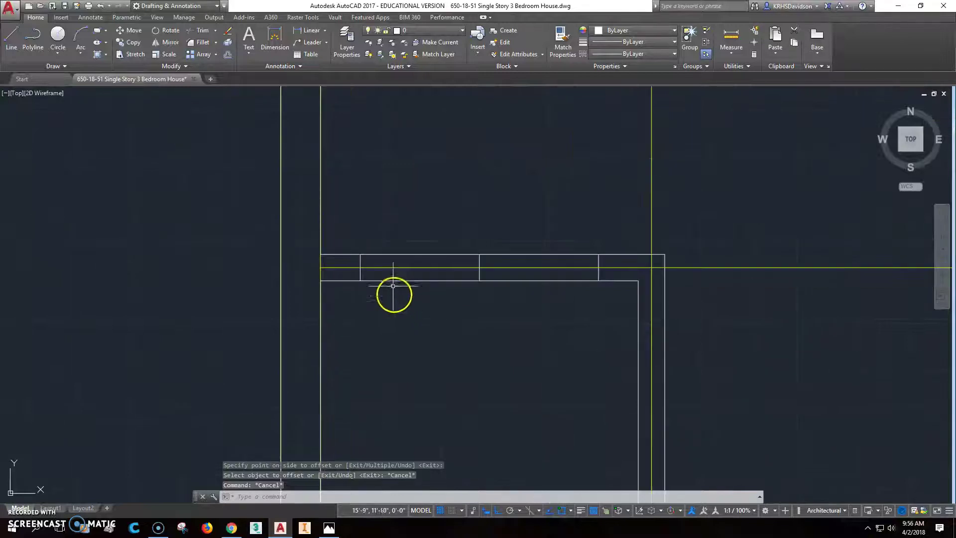
click(204, 30)
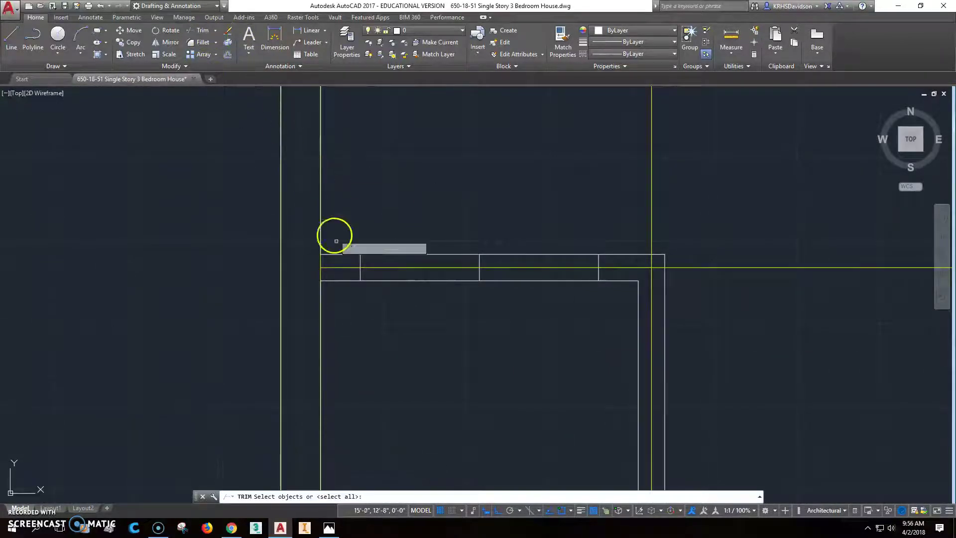
click(360, 261)
click(598, 260)
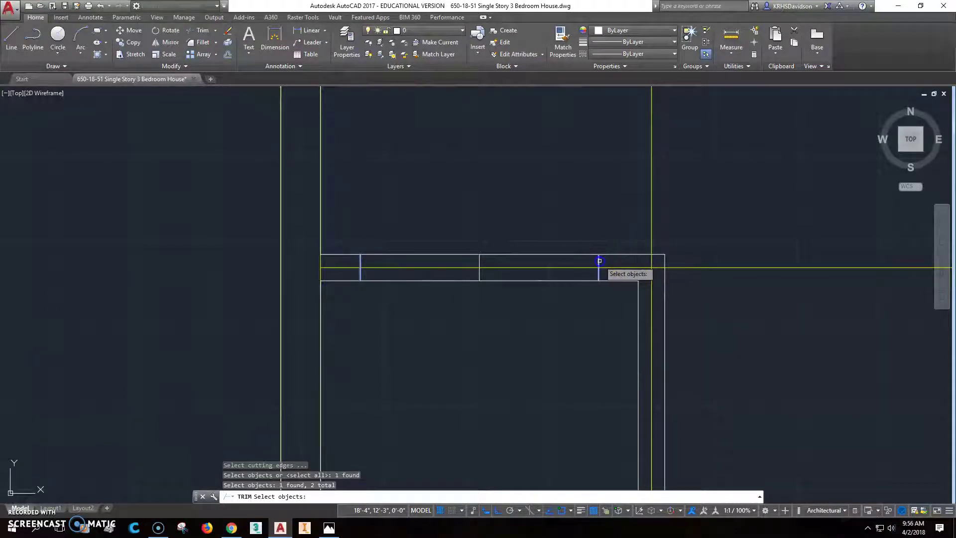
key(Return)
click(571, 253)
click(572, 279)
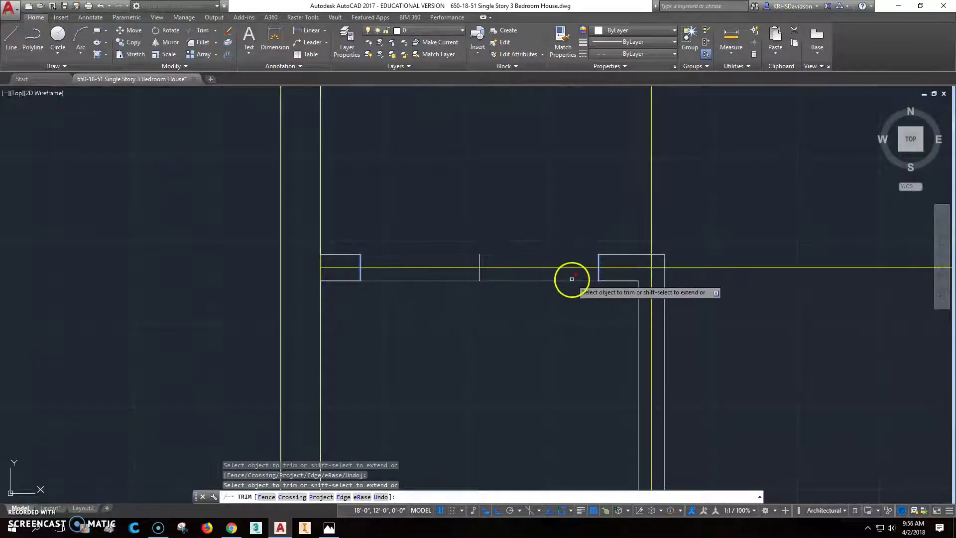
Delete the leftover middle cross line inside the short wall's door opening
key(Escape)
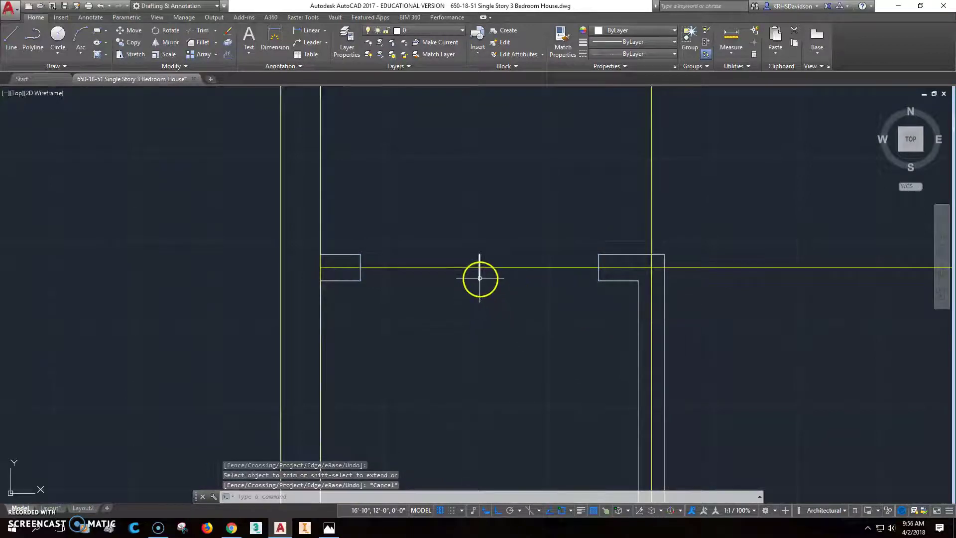
click(479, 276)
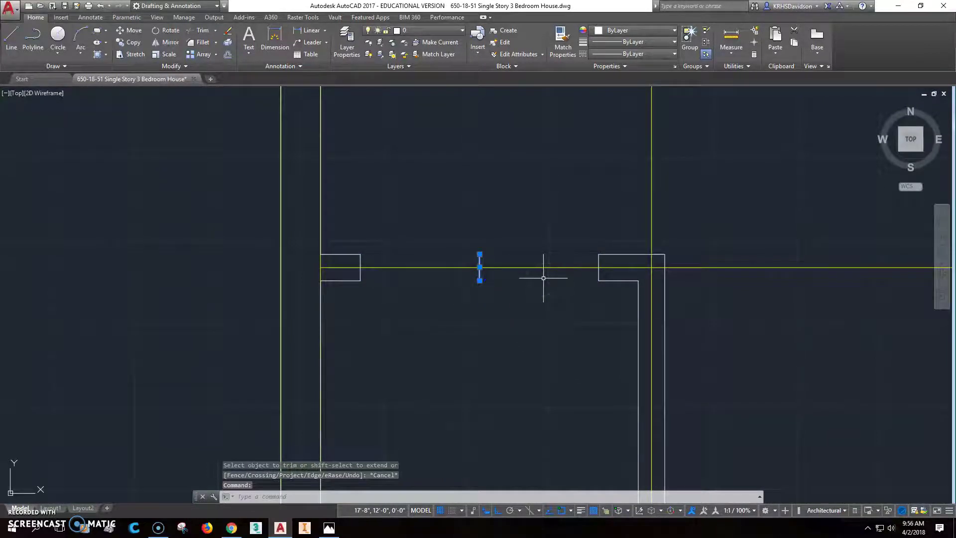
key(Delete)
Consult the stair area on the reference plan in Photos and draw a horizontal line from the coat closet partition's lower face across the stair wall
scroll(546, 341, up, 3)
scroll(550, 337, down, 5)
middle_drag(583, 394, 565, 266)
scroll(542, 284, down, 4)
middle_drag(554, 298, 524, 322)
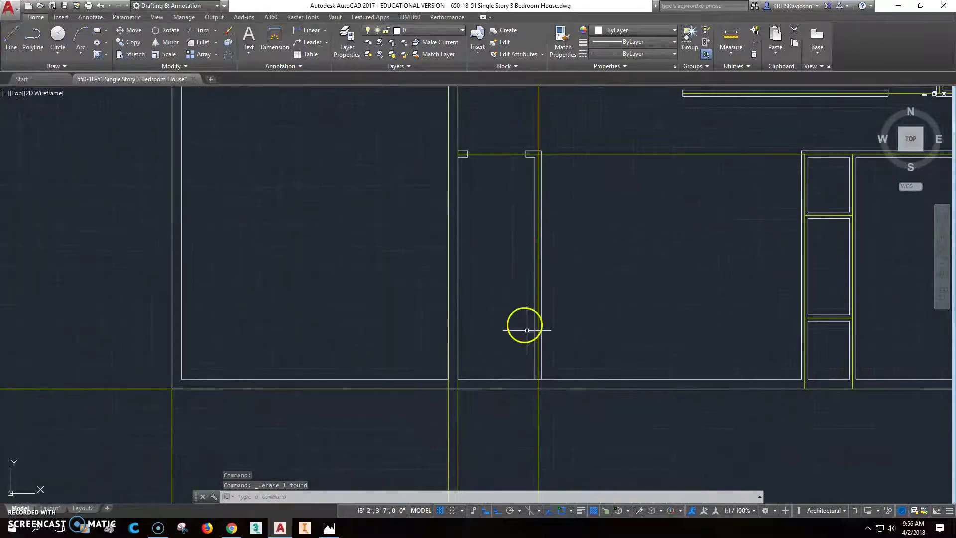
middle_drag(590, 278, 587, 316)
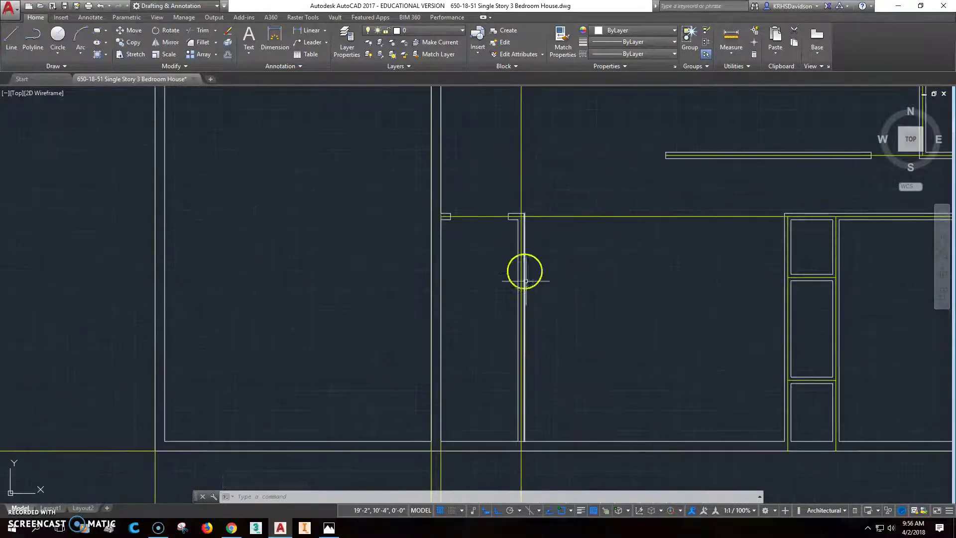
click(330, 529)
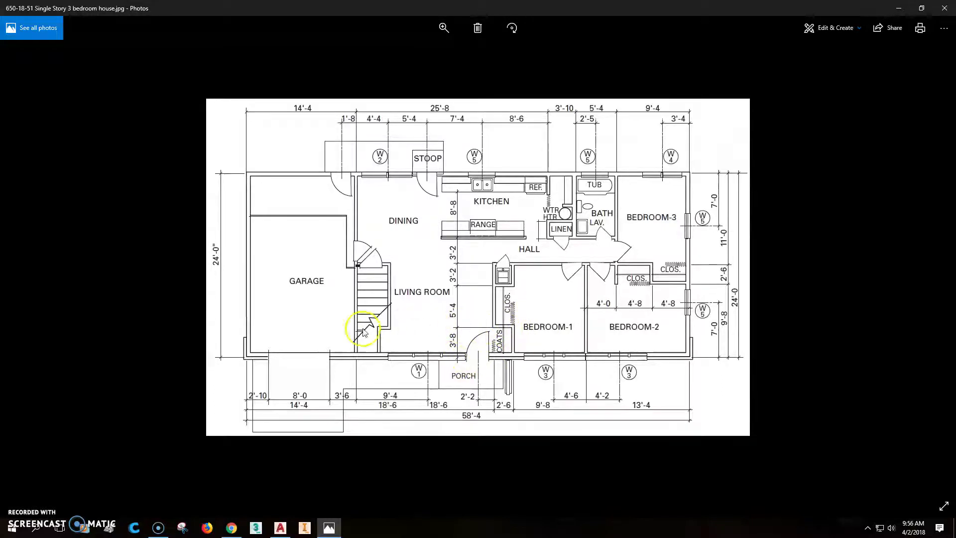
click(282, 529)
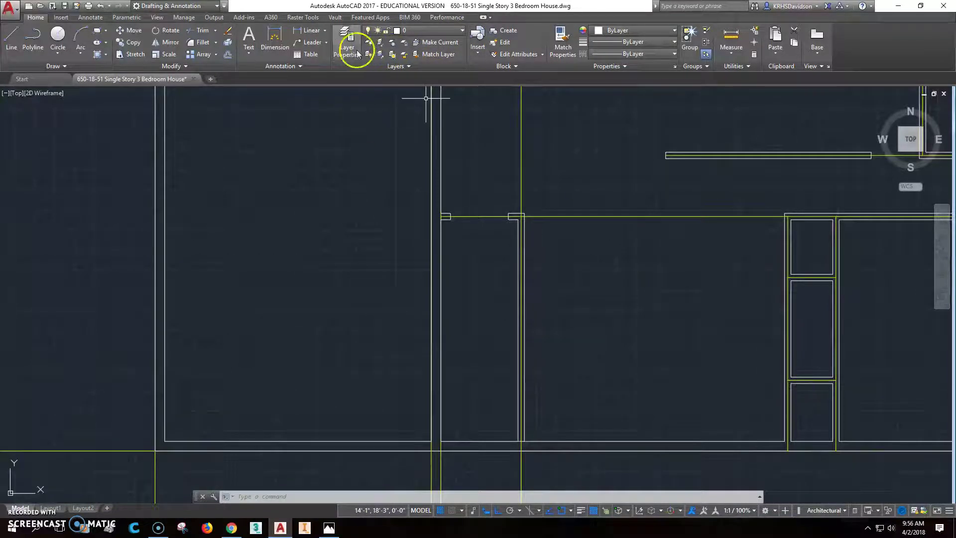
click(11, 37)
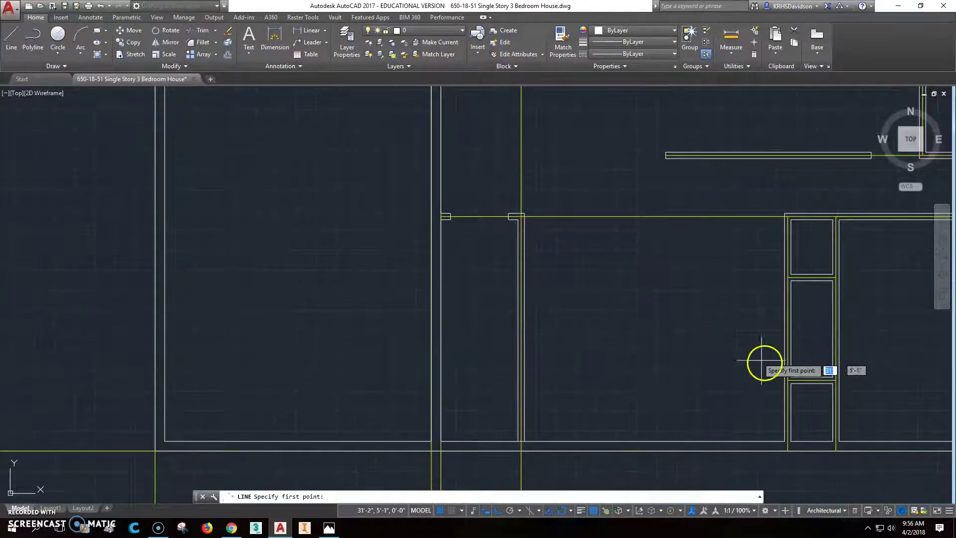
click(791, 383)
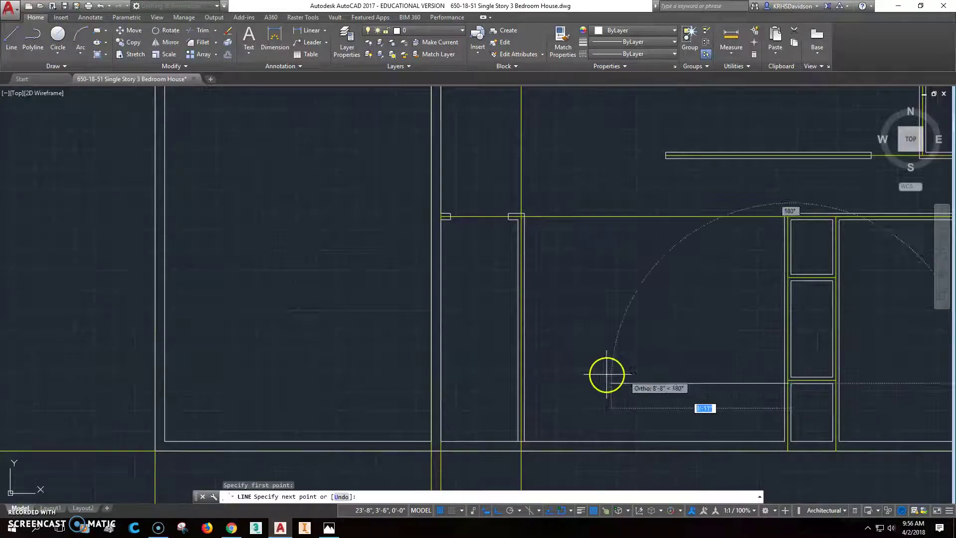
click(467, 380)
key(Escape)
key(Escape)
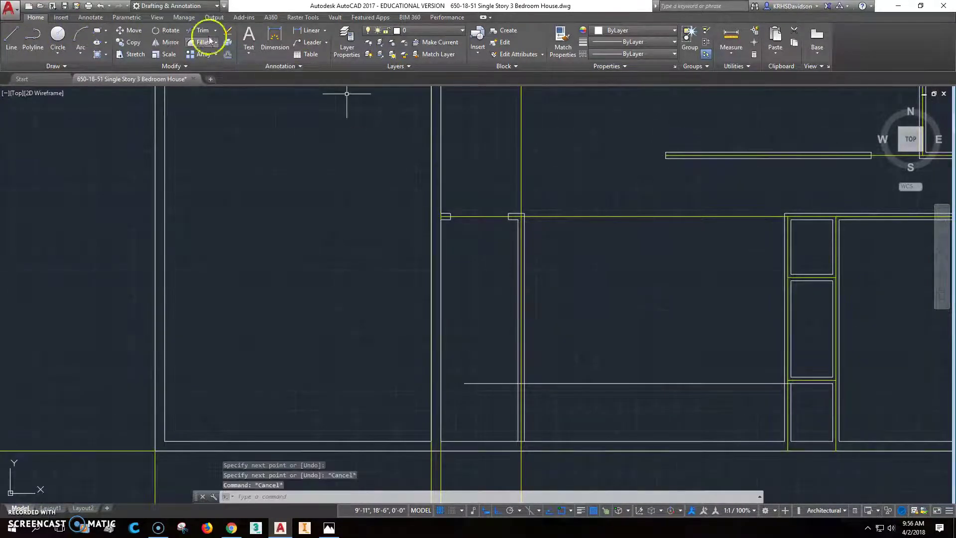
Draw a parallel horizontal line from the coat closet partition's upper face across the stair wall toward the garage wall
click(13, 29)
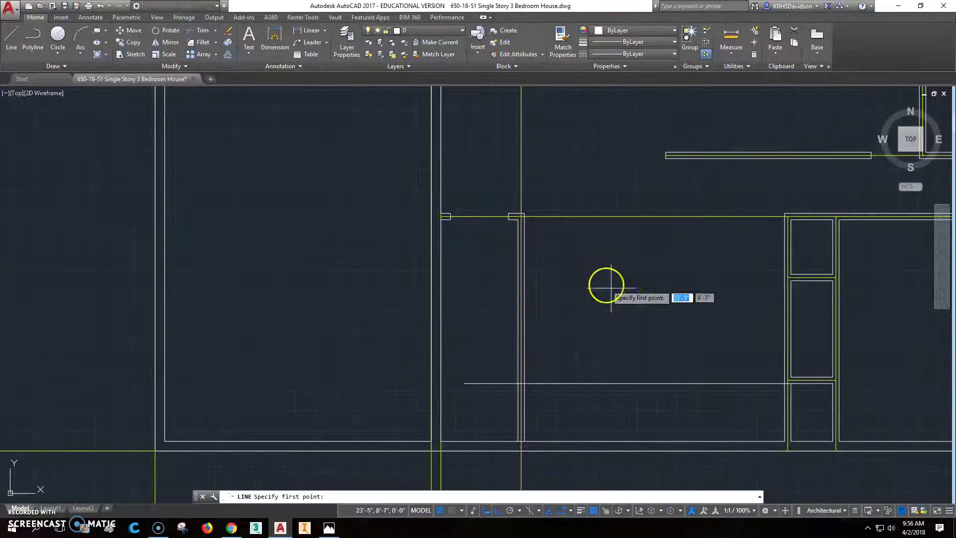
click(790, 376)
click(458, 354)
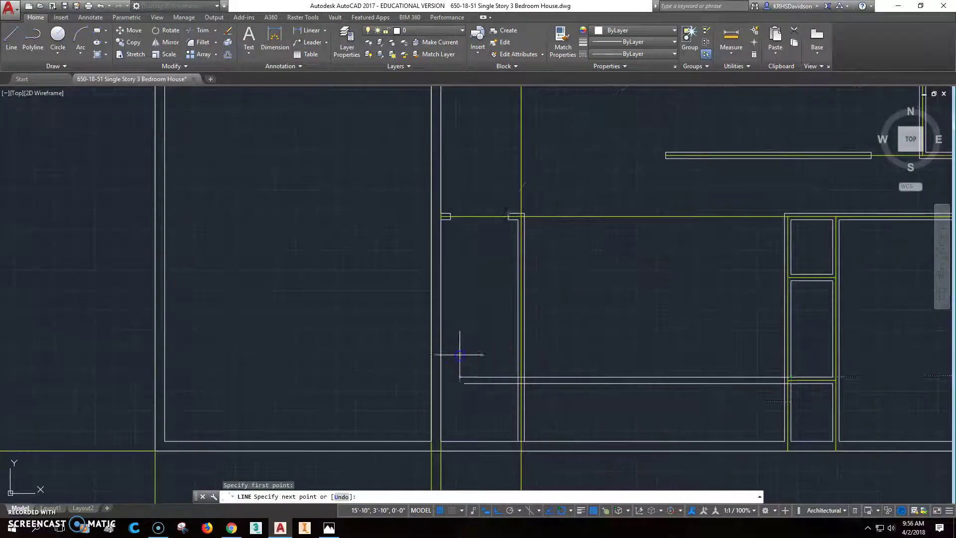
key(Escape)
key(Escape)
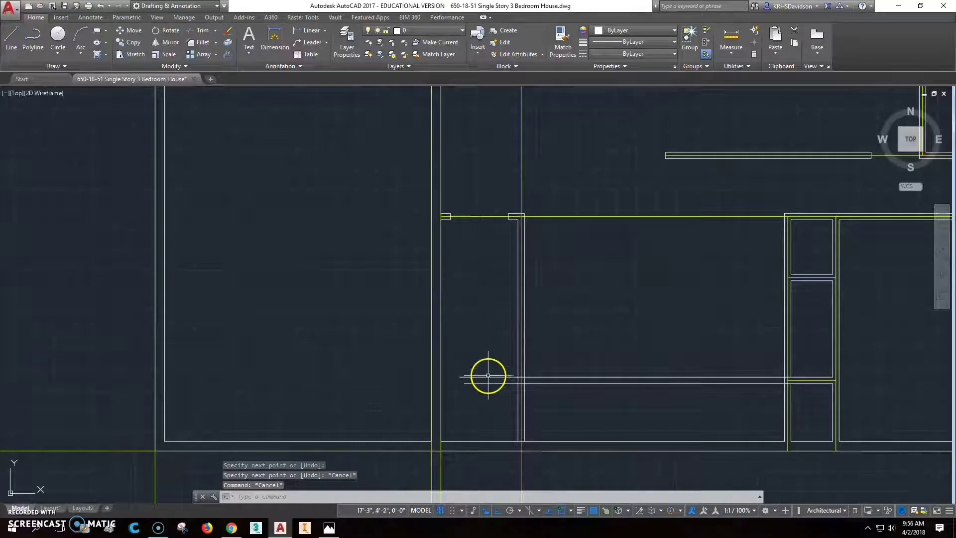
Draw a centre line between the two new horizontal lines, starting at the closet partition's centreline and ending past the stair wall
scroll(518, 369, up, 2)
scroll(622, 356, down, 2)
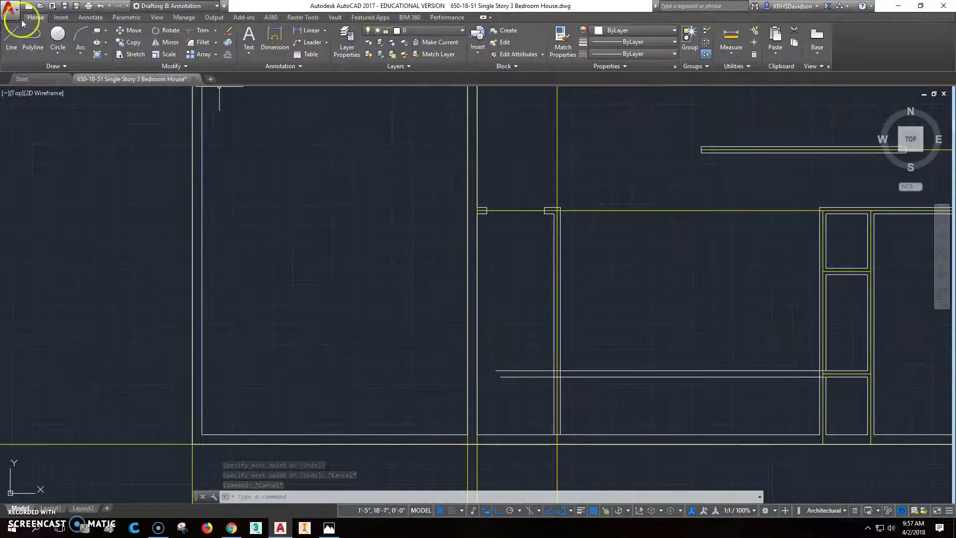
click(12, 37)
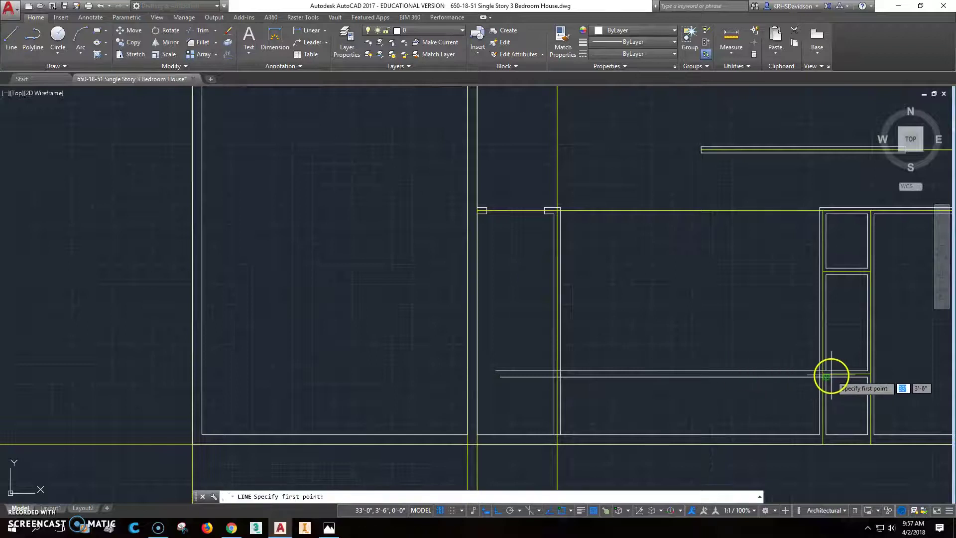
scroll(826, 376, up, 4)
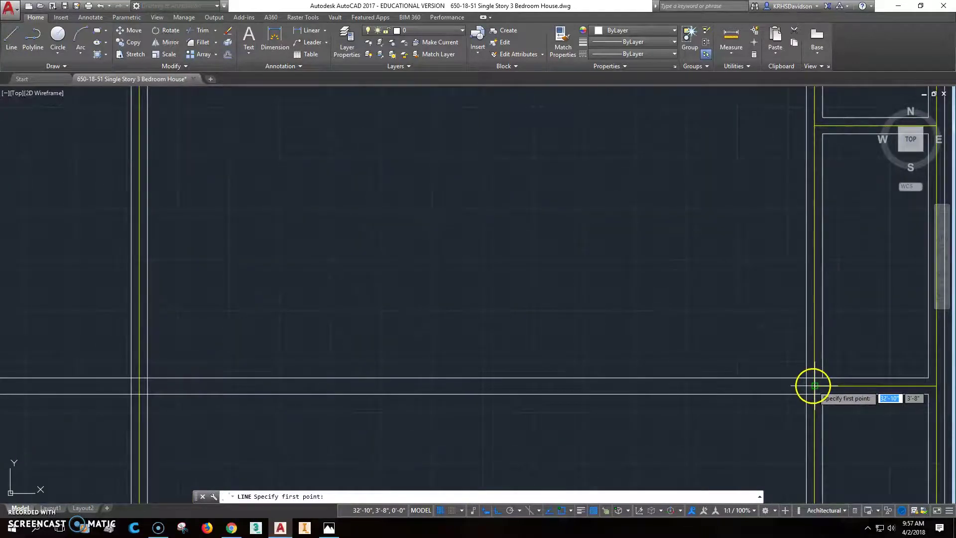
click(811, 382)
scroll(636, 391, down, 2)
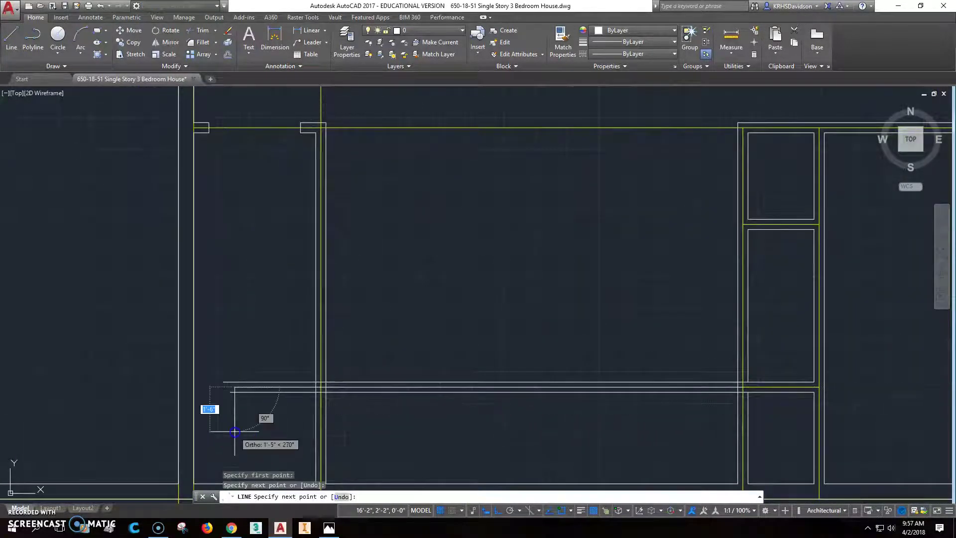
key(Escape)
key(Escape)
key(Escape)
Move the new horizontal centre line to the construction layer
click(338, 387)
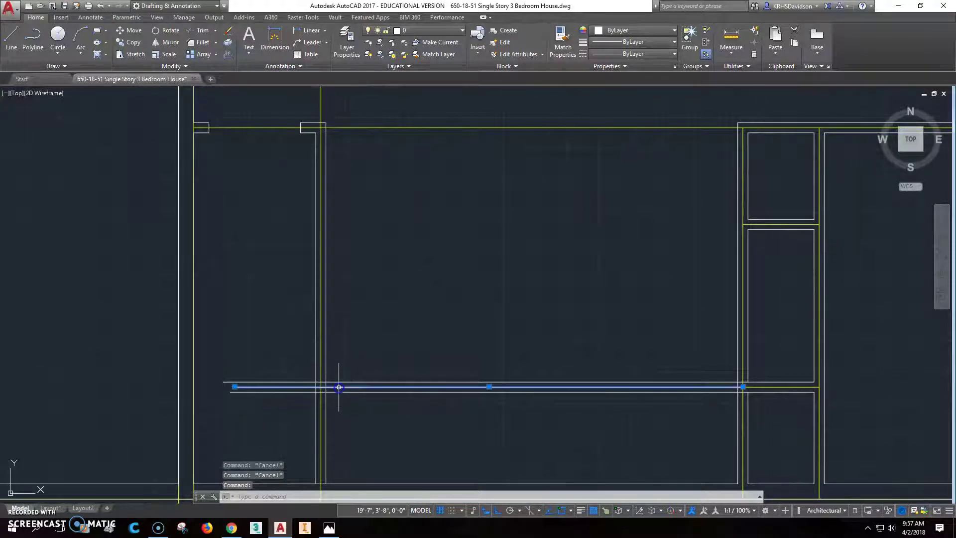
click(440, 52)
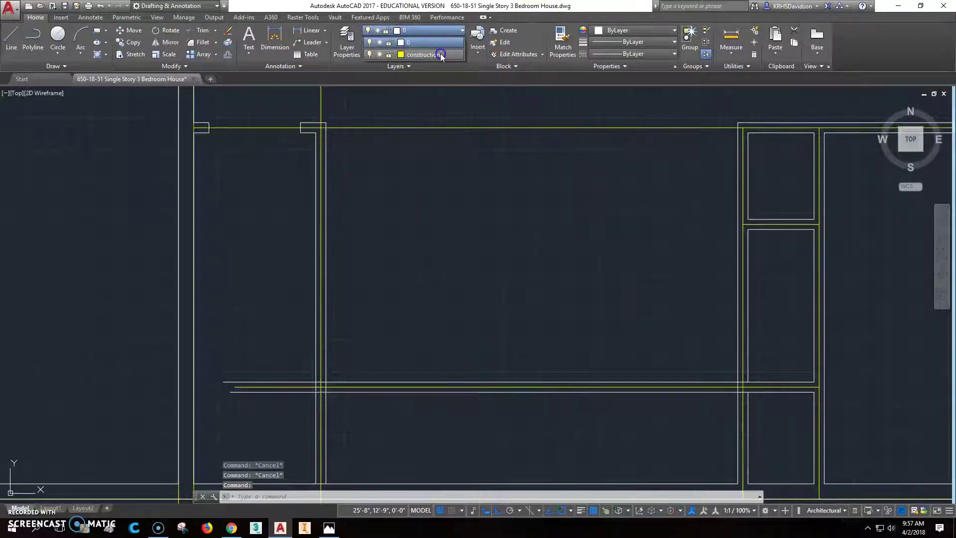
key(Escape)
Fillet the stair wall's inner and outer vertical faces with the upper and lower horizontal lines to form the wall corner
middle_drag(366, 314, 509, 218)
scroll(478, 306, up, 2)
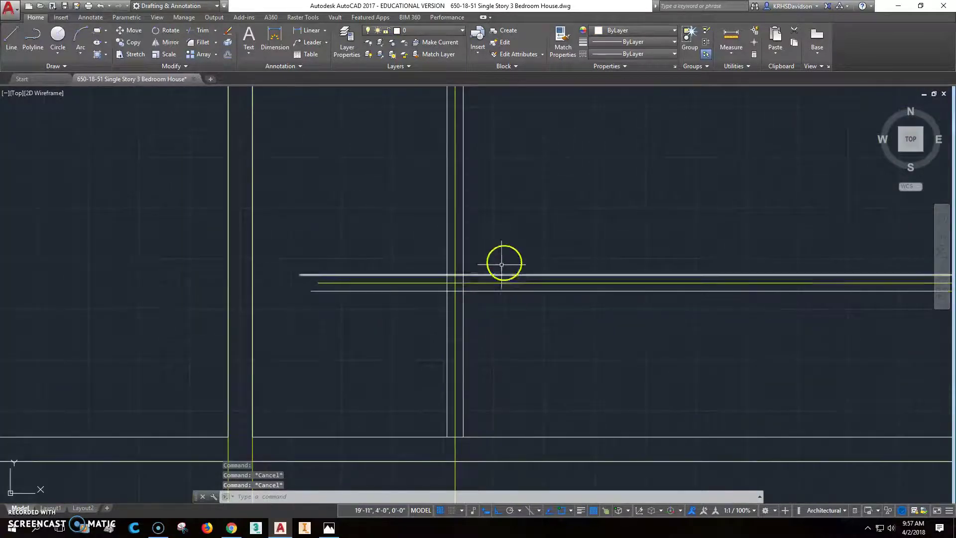
click(205, 47)
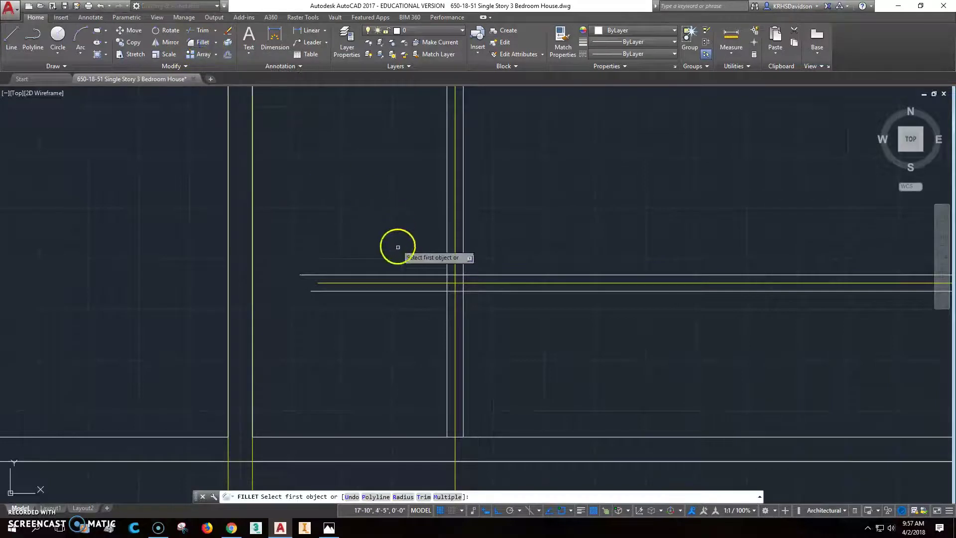
click(427, 274)
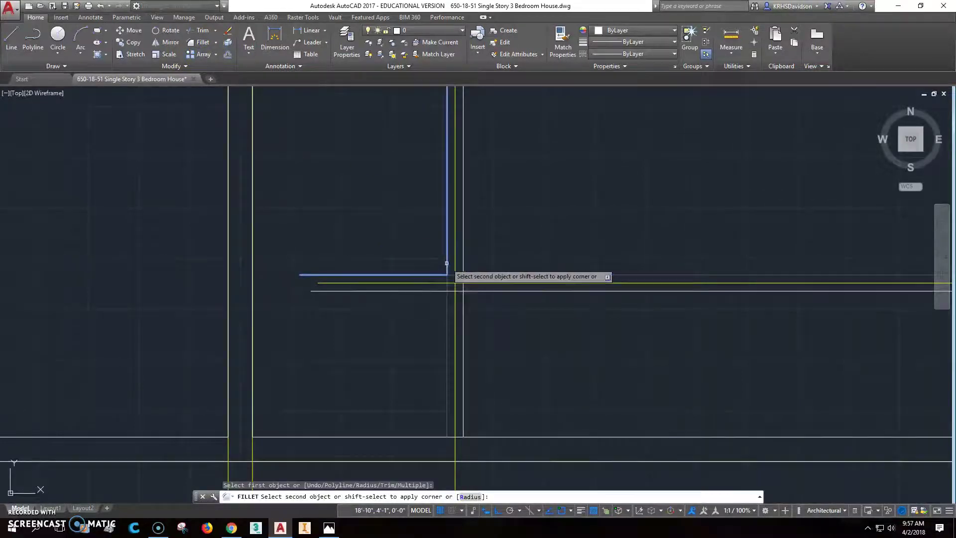
click(446, 264)
click(435, 299)
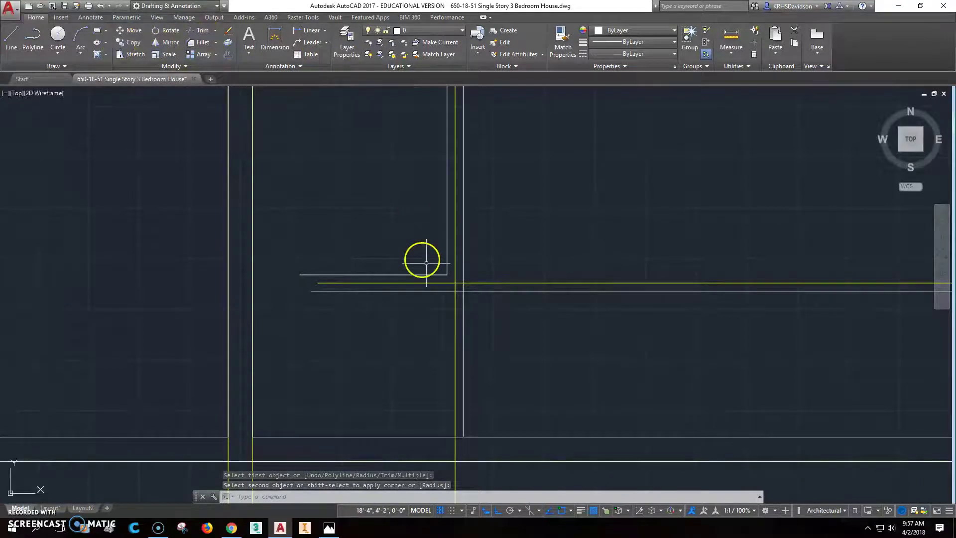
click(199, 42)
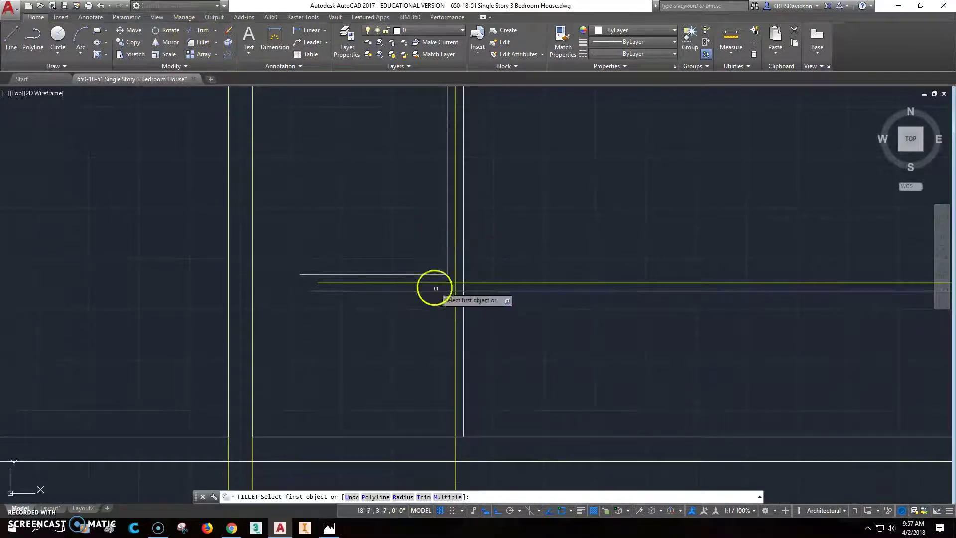
click(443, 289)
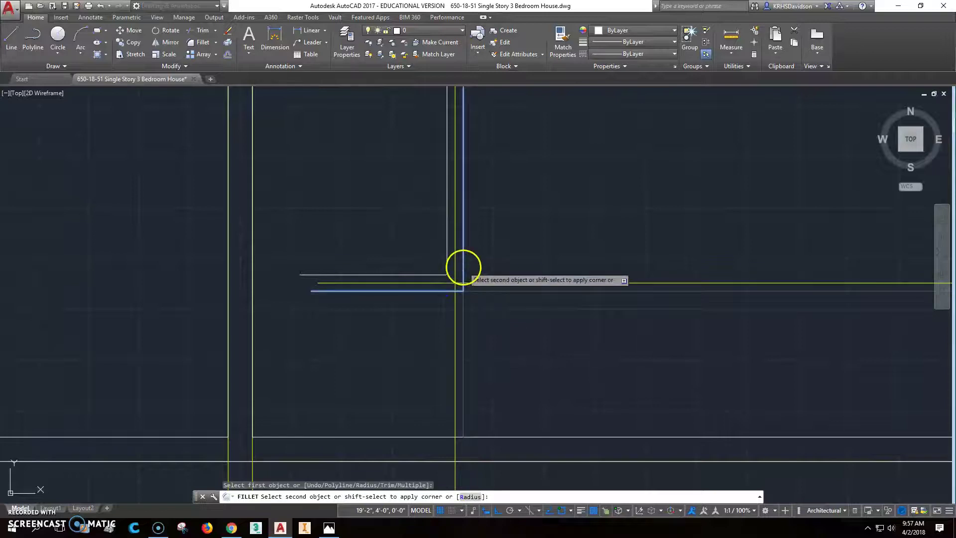
click(463, 267)
Consult the reference plan in Photos and offset the stair wall's vertical construction line 18" toward the garage wall
scroll(528, 370, down, 3)
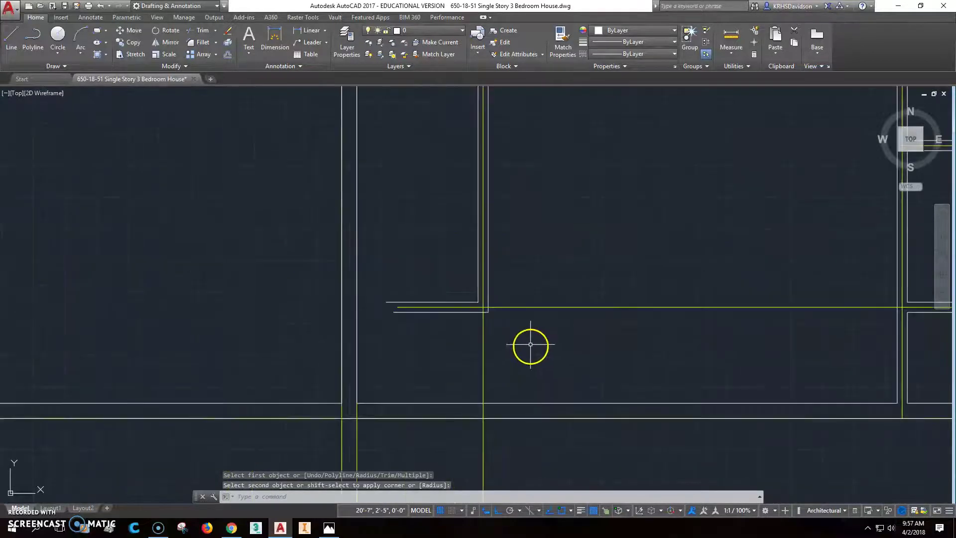
middle_drag(358, 356, 494, 357)
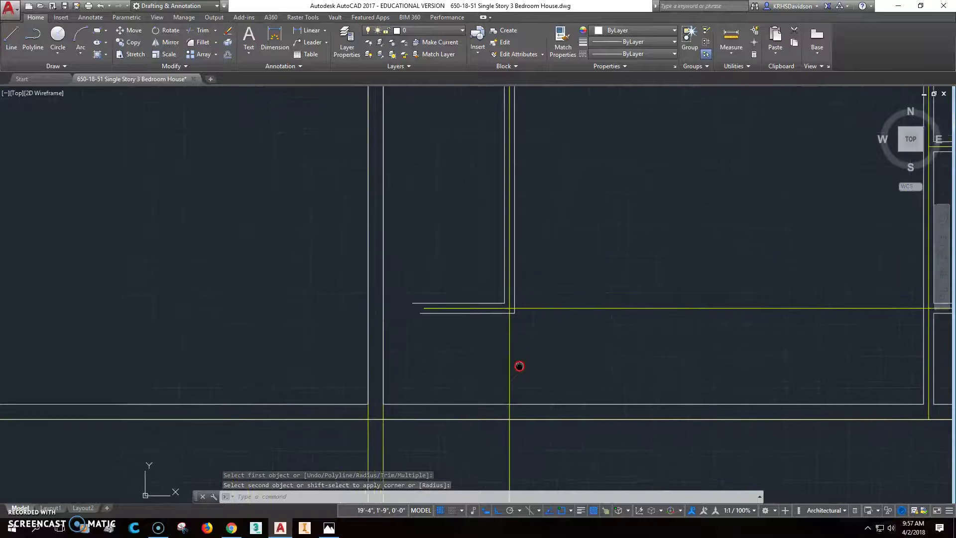
click(328, 527)
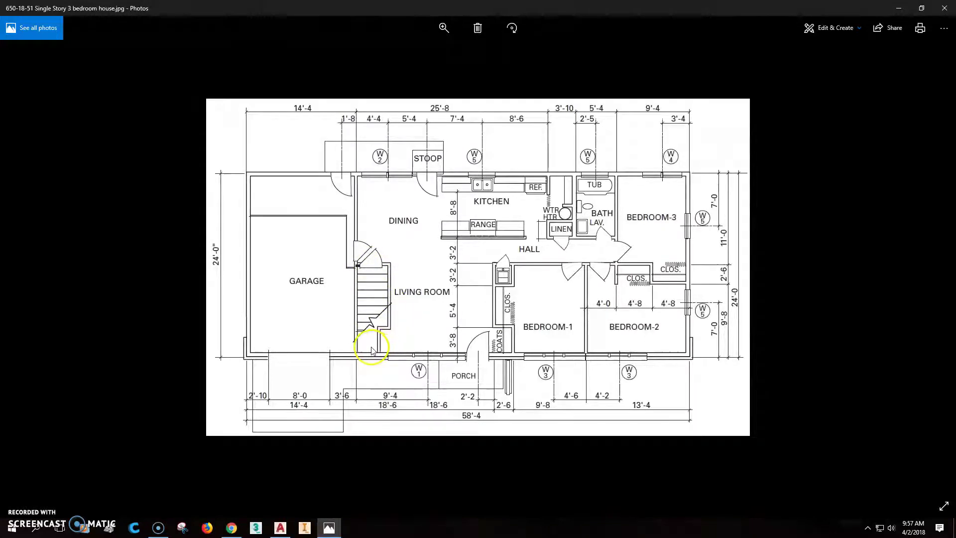
click(326, 529)
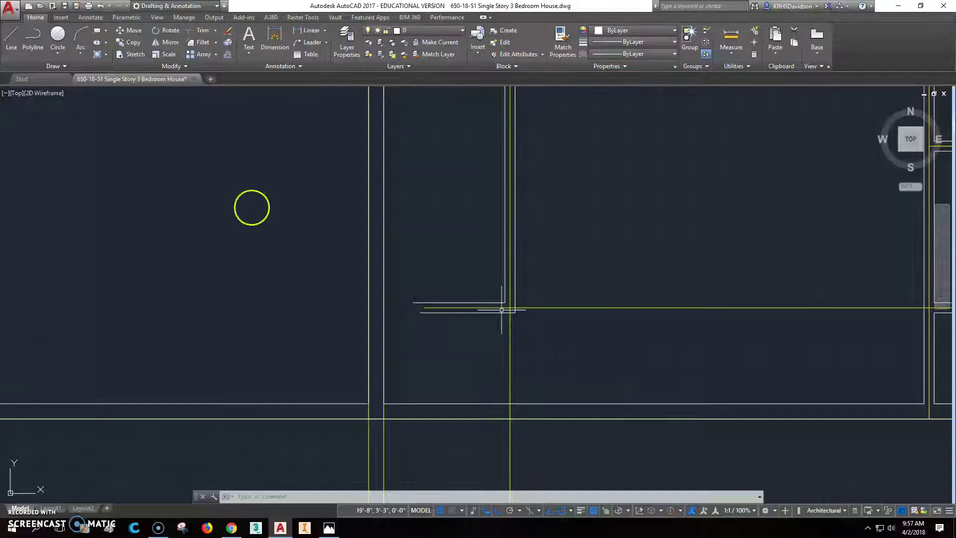
click(230, 56)
text(18)
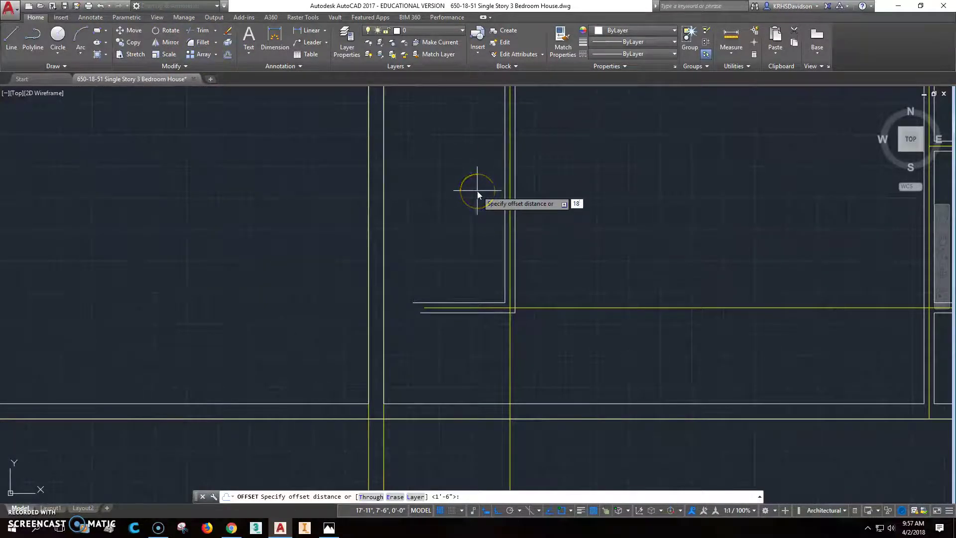
key(Return)
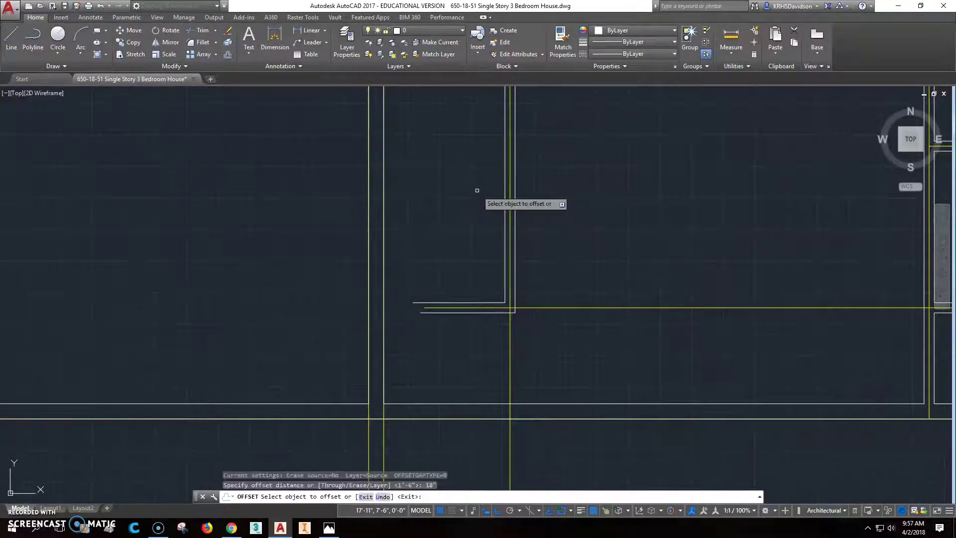
click(511, 368)
click(488, 363)
scroll(491, 377, up, 2)
middle_drag(487, 378, 564, 365)
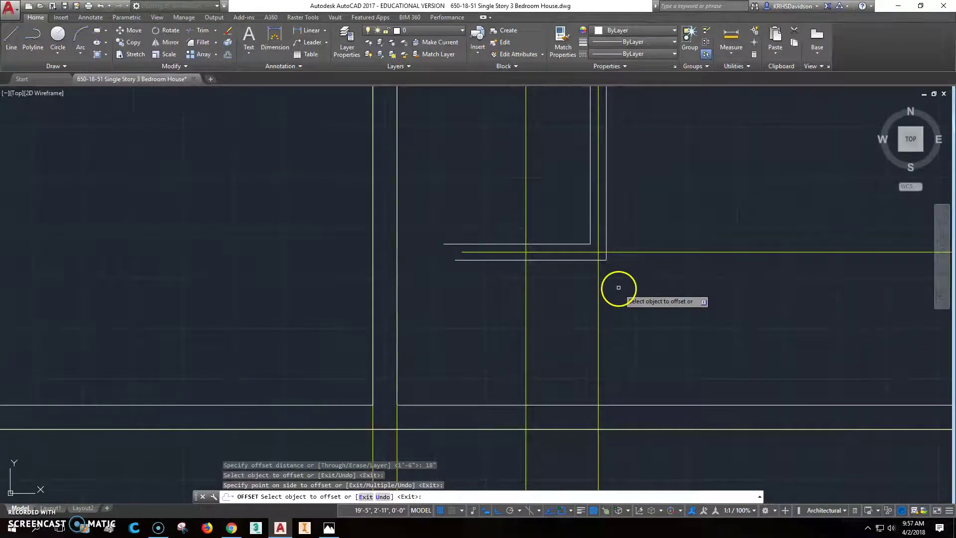
key(Escape)
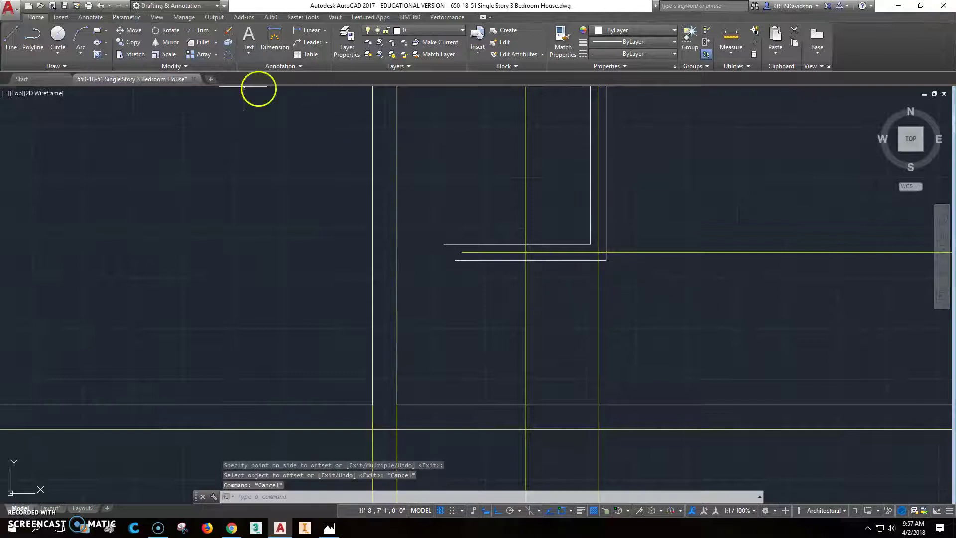
Offset the new vertical construction line 2" to both sides to mark the faces of the short lower wall
click(227, 54)
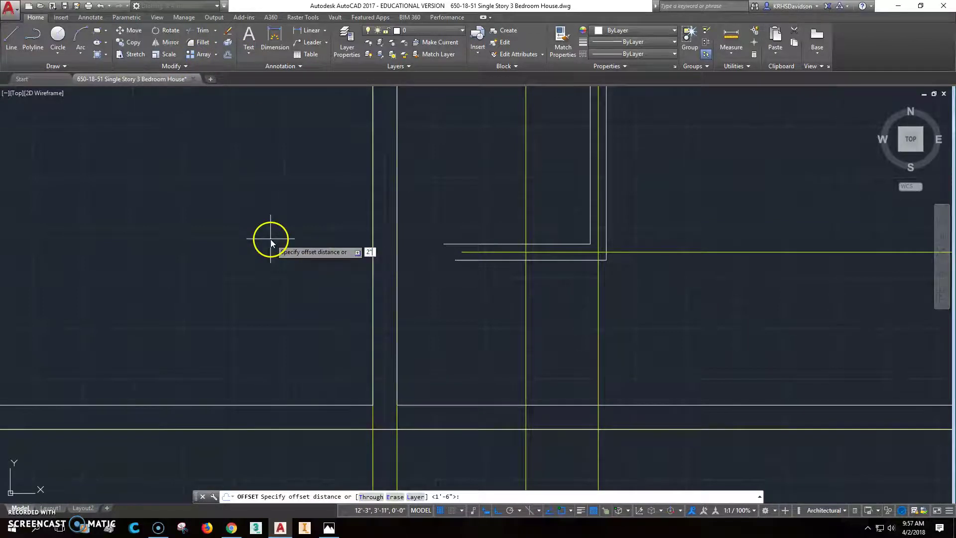
key(Return)
click(526, 301)
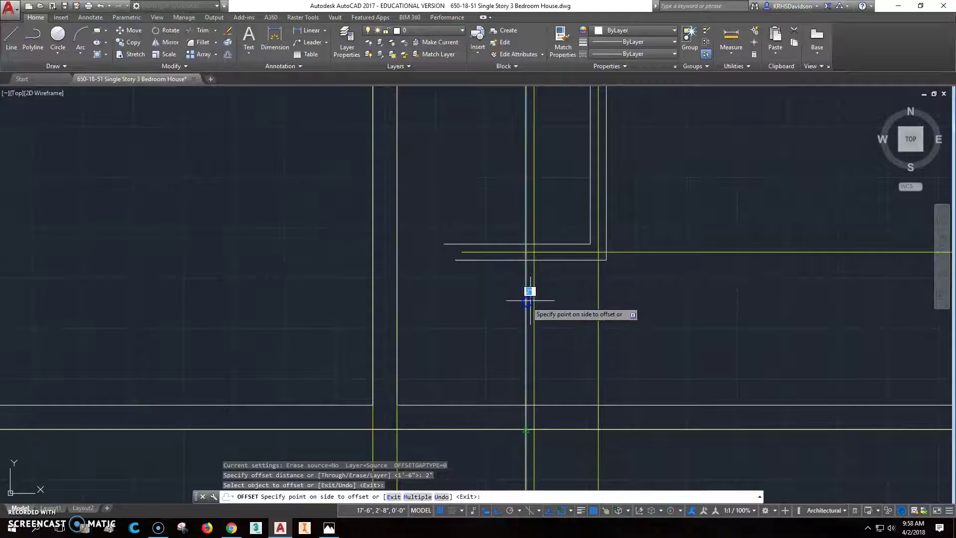
click(531, 314)
click(525, 305)
click(508, 304)
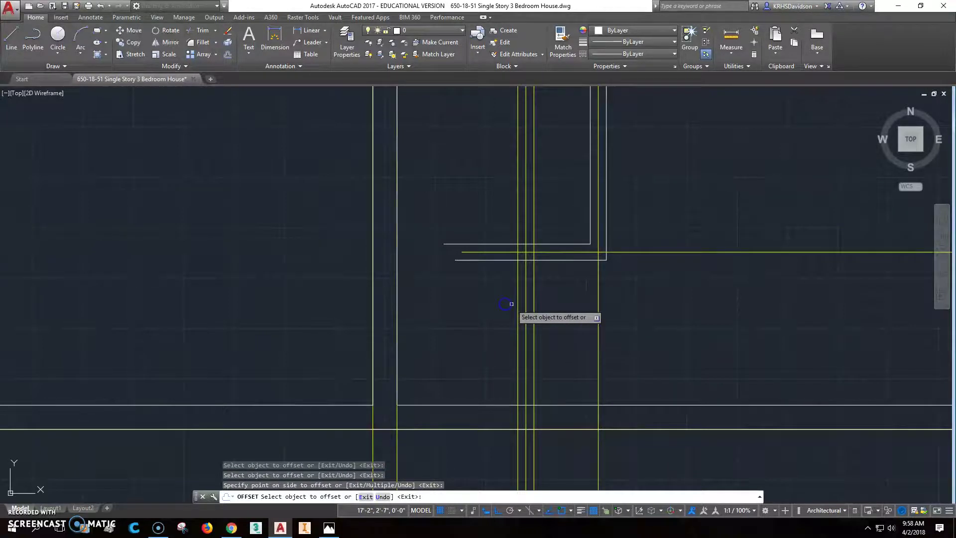
Move the two vertical face lines of the short lower stair wall to layer 0
key(Escape)
key(Escape)
key(Escape)
middle_drag(574, 292, 570, 314)
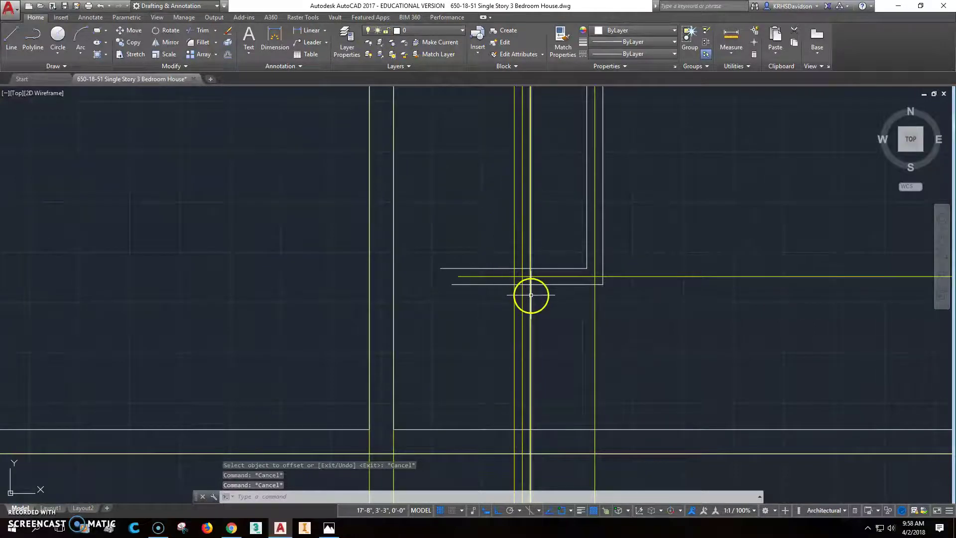
click(531, 295)
click(515, 298)
click(417, 30)
click(417, 44)
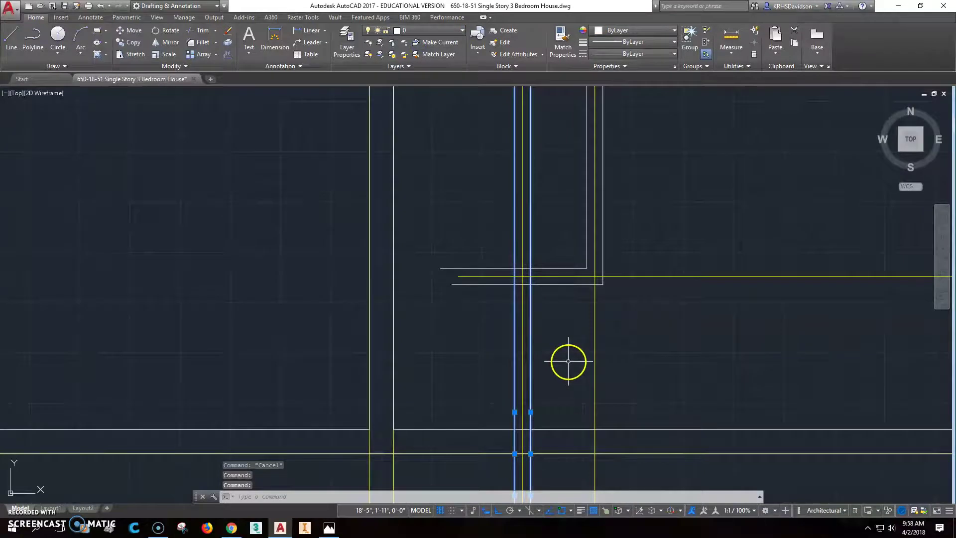
key(Escape)
key(Escape)
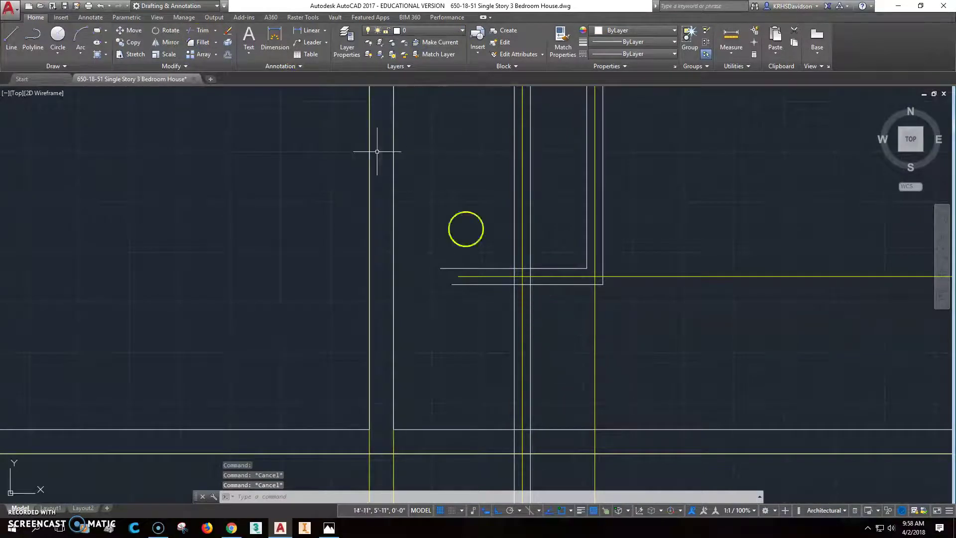
Fillet both vertical faces of the short lower wall with the horizontal stair wall lines to form the jog's corners
click(203, 42)
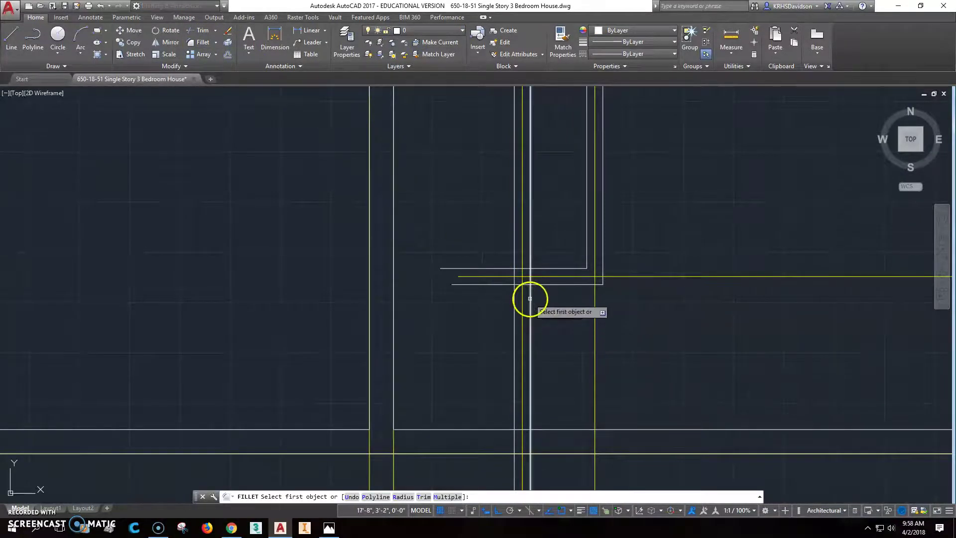
click(530, 299)
click(531, 288)
right_click(493, 295)
click(505, 297)
click(514, 285)
click(557, 268)
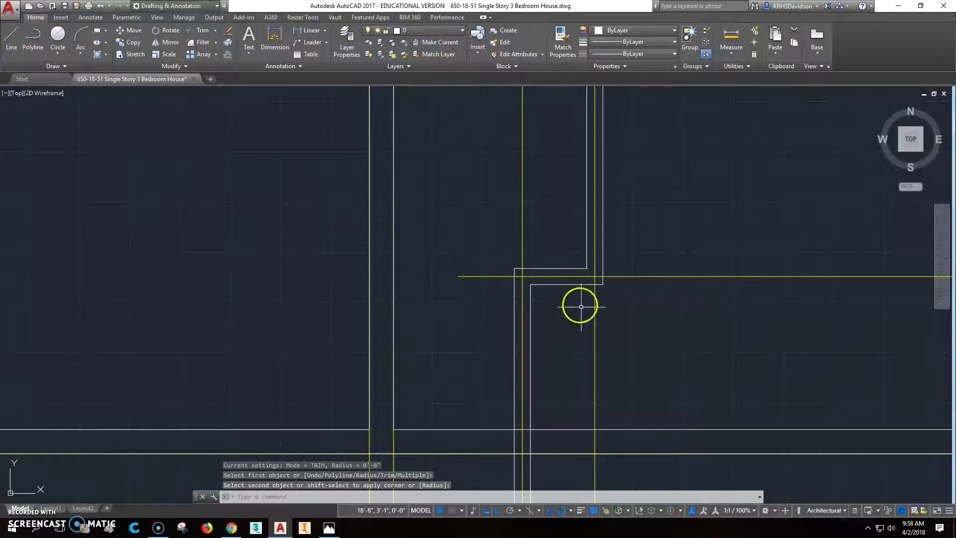
key(Escape)
key(Escape)
Stretch the west end of the horizontal construction line back to the short wall's vertical centre line
scroll(559, 301, up, 2)
click(431, 259)
click(412, 265)
click(397, 262)
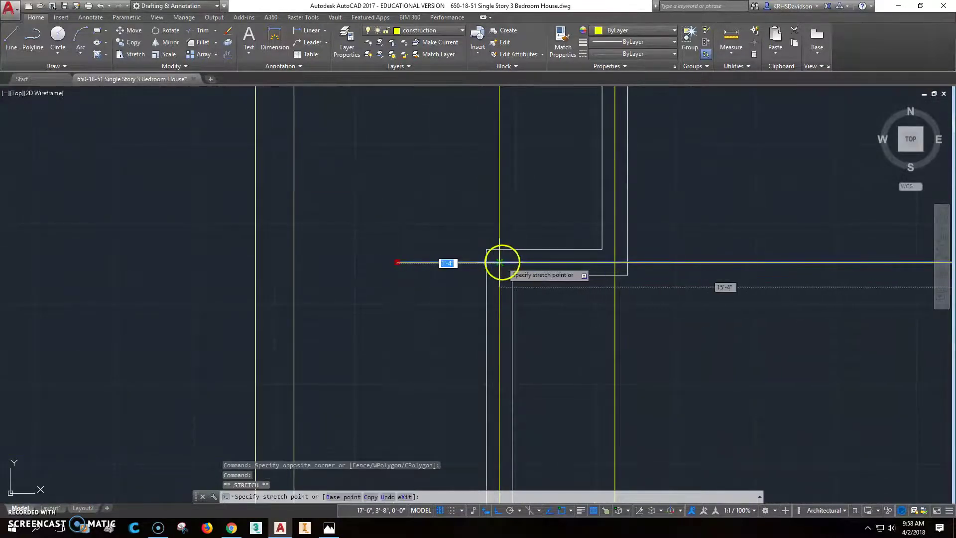
click(500, 262)
key(Escape)
key(Escape)
scroll(677, 346, down, 4)
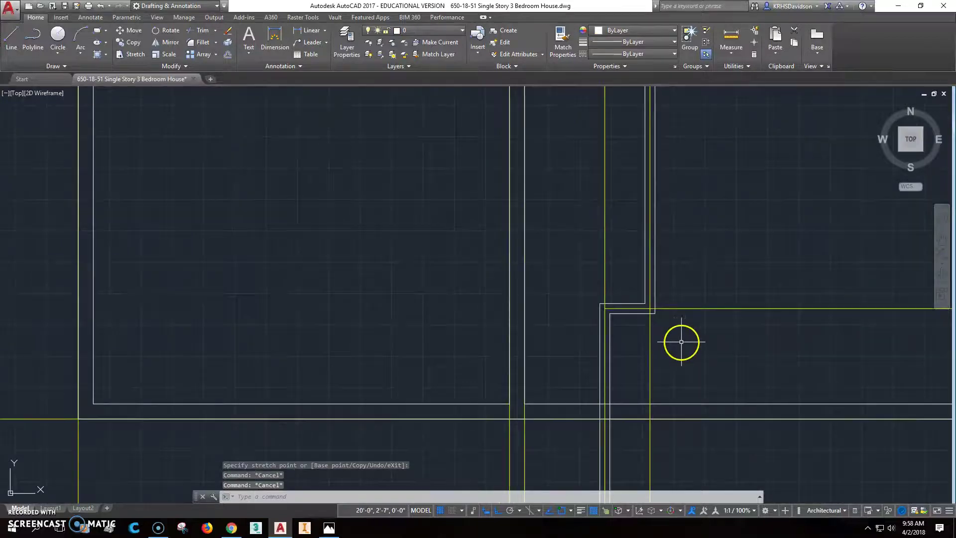
scroll(684, 341, down, 3)
scroll(704, 335, up, 3)
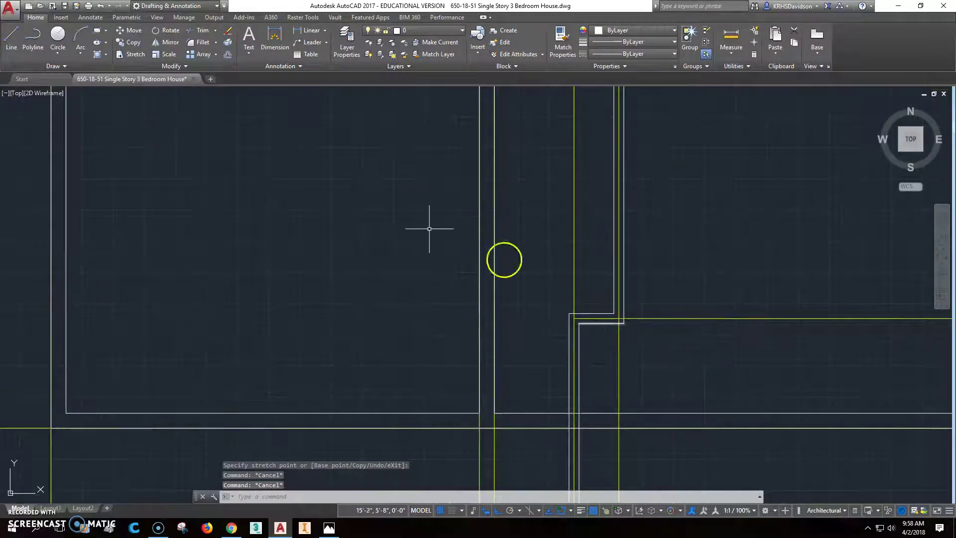
mouse_move(686, 345)
middle_down()
mouse_move(463, 284)
mouse_move(585, 262)
middle_up()
scroll(514, 273, down, 2)
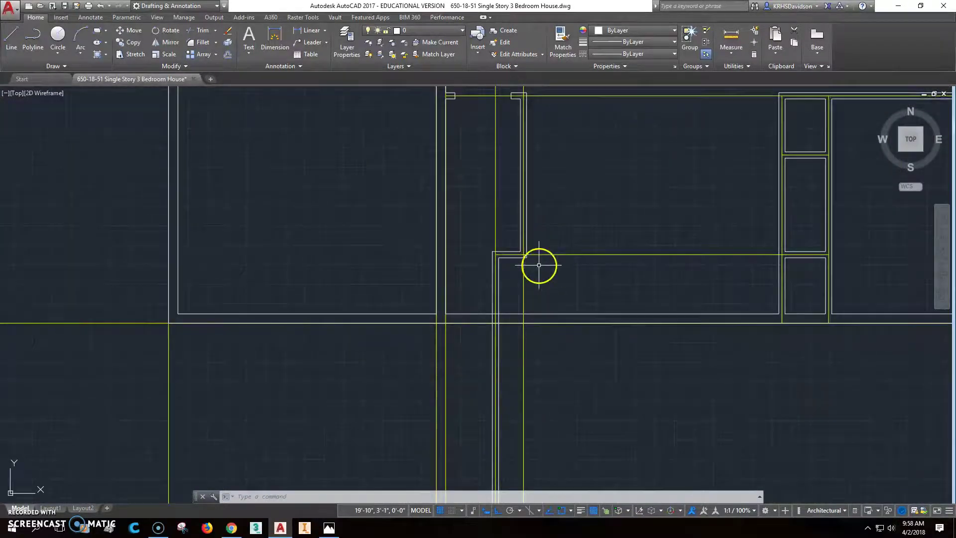
scroll(540, 262, up, 2)
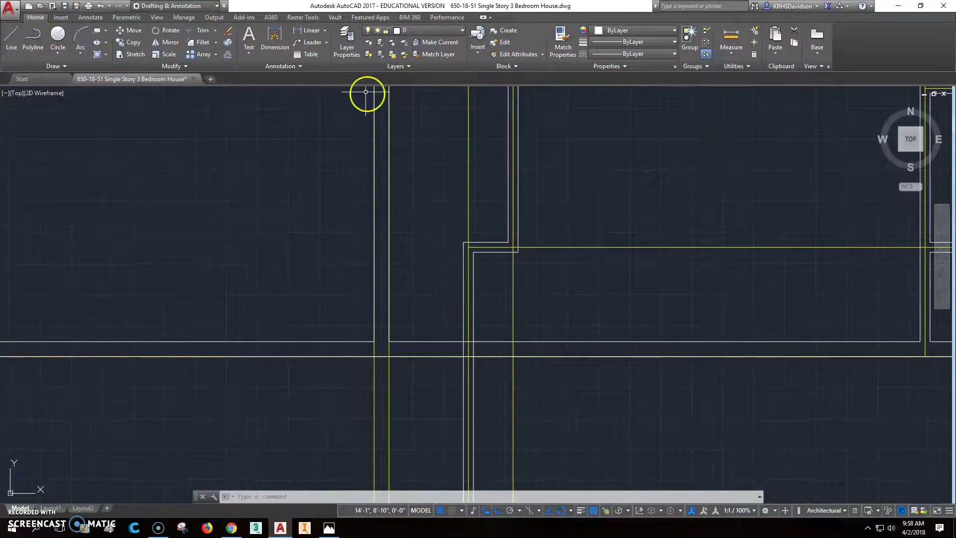
click(203, 31)
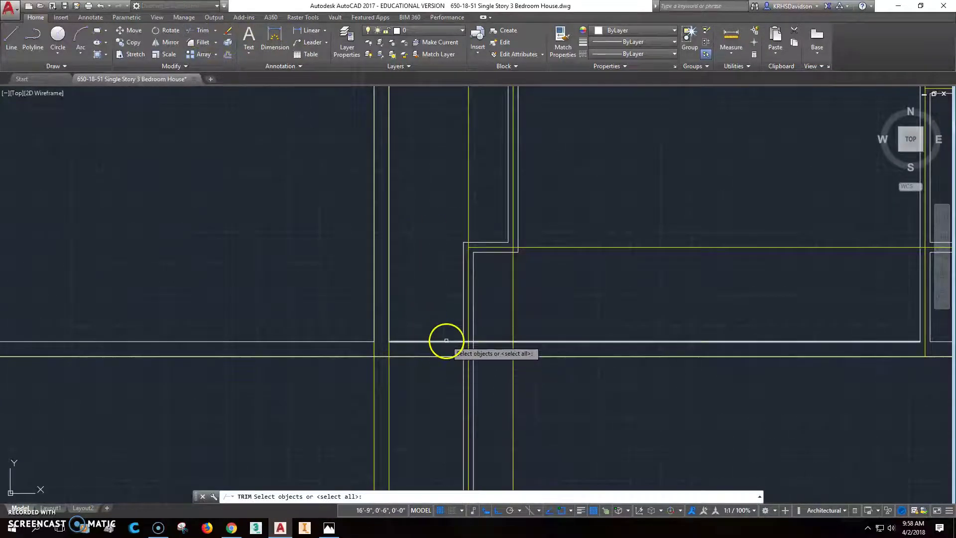
click(444, 341)
key(Return)
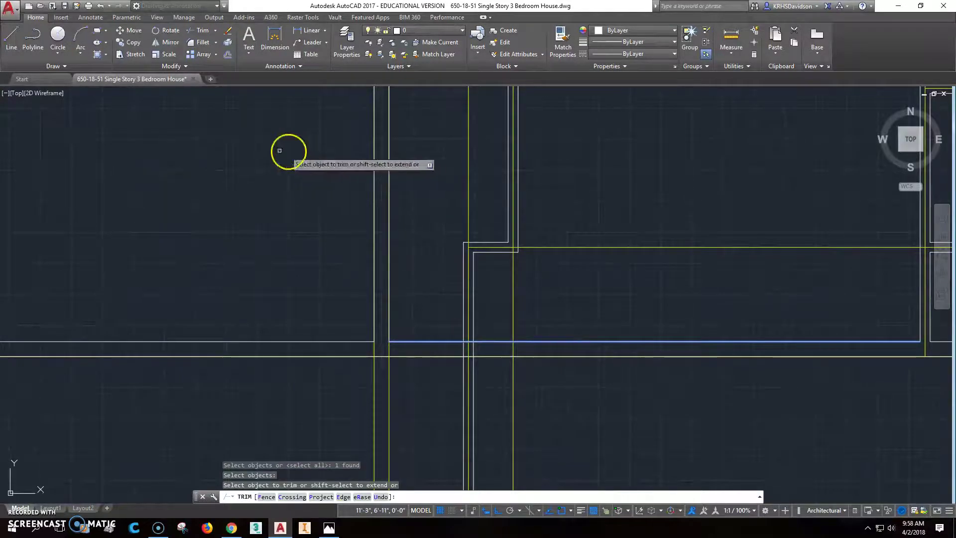
key(Escape)
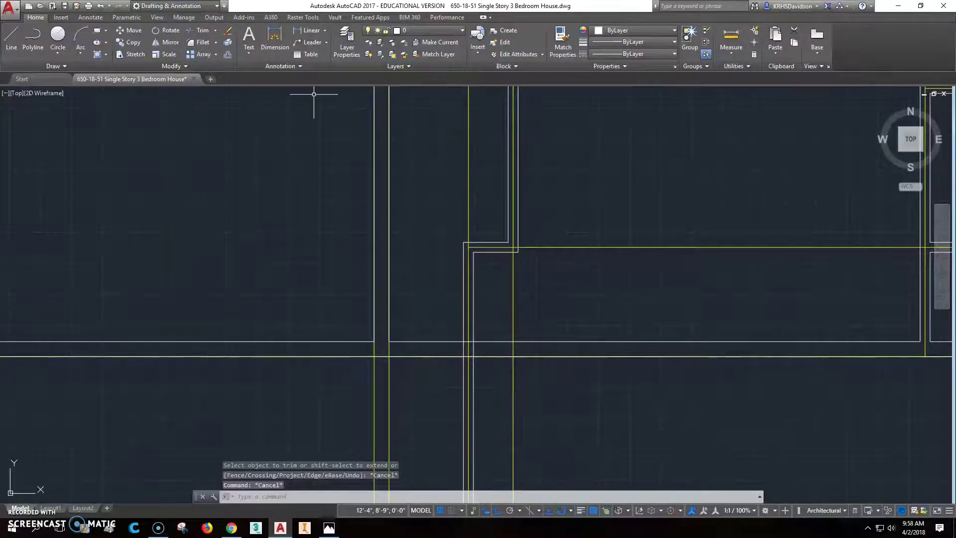
click(211, 36)
right_click(412, 305)
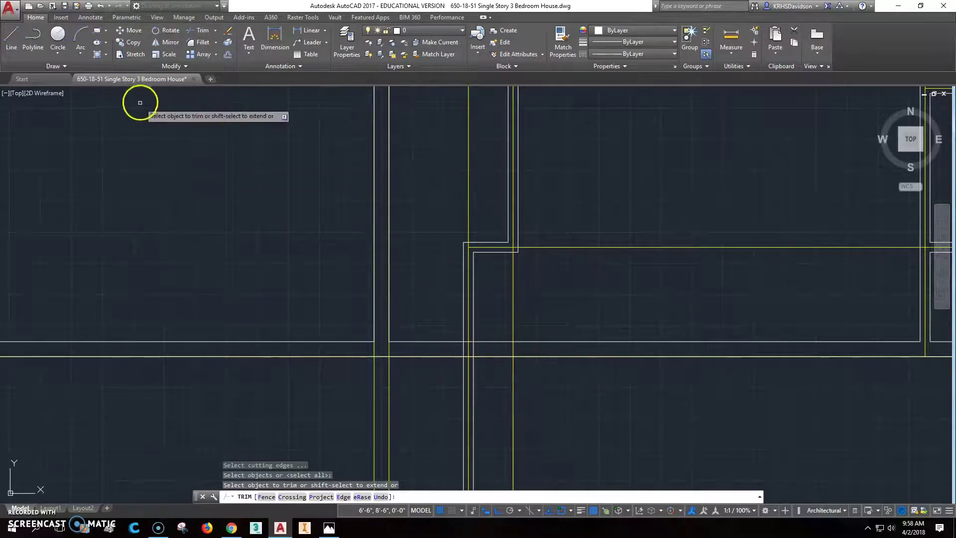
key(Escape)
Trim both faces of the short wall below the inner line of the south exterior wall
click(200, 31)
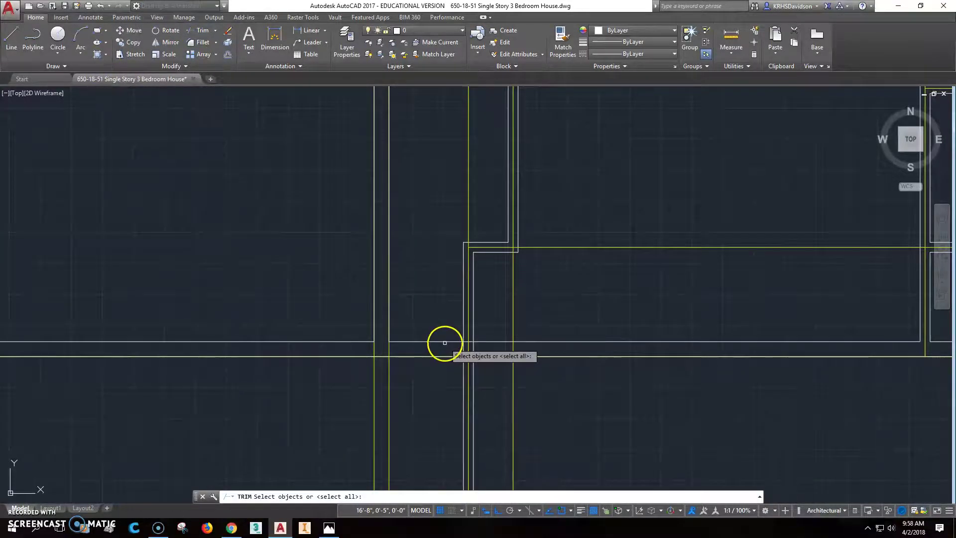
click(445, 341)
right_click(458, 387)
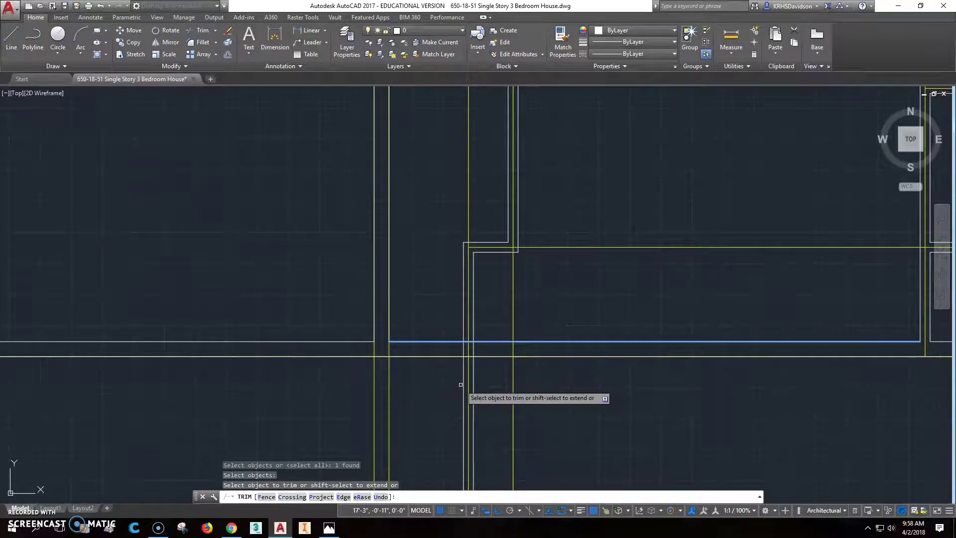
click(463, 385)
click(474, 383)
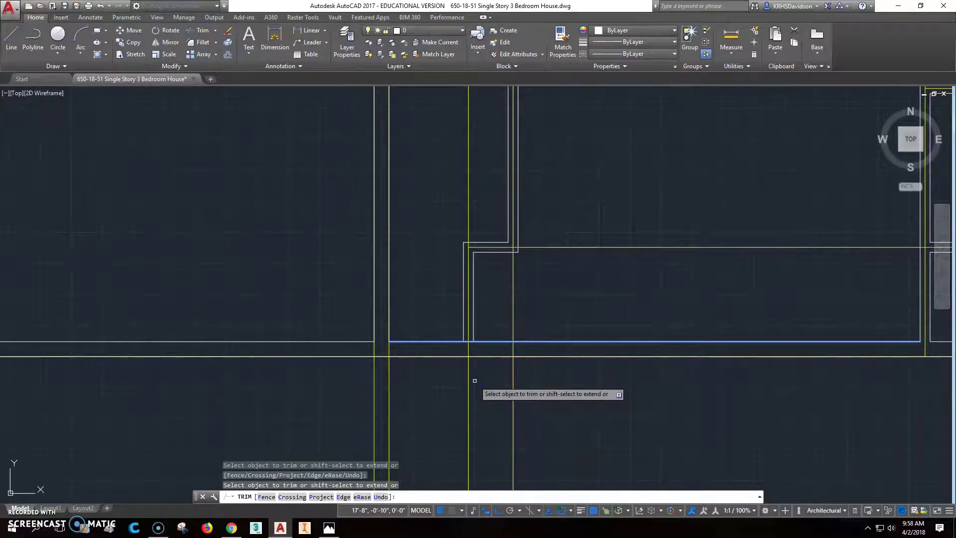
right_click(473, 363)
Trim the exterior wall's inner line between the two faces of the short wall, using those faces as cutting edges
click(196, 30)
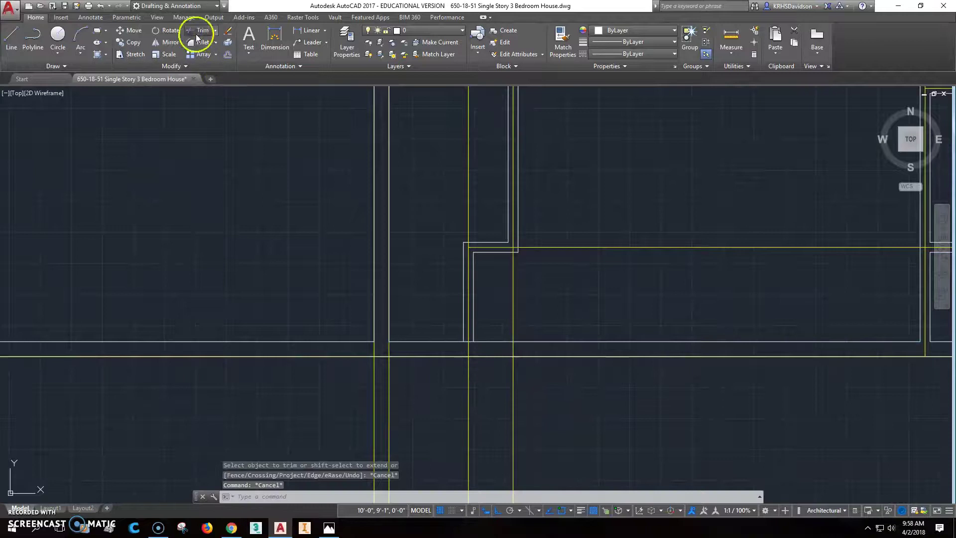
click(463, 321)
right_click(473, 329)
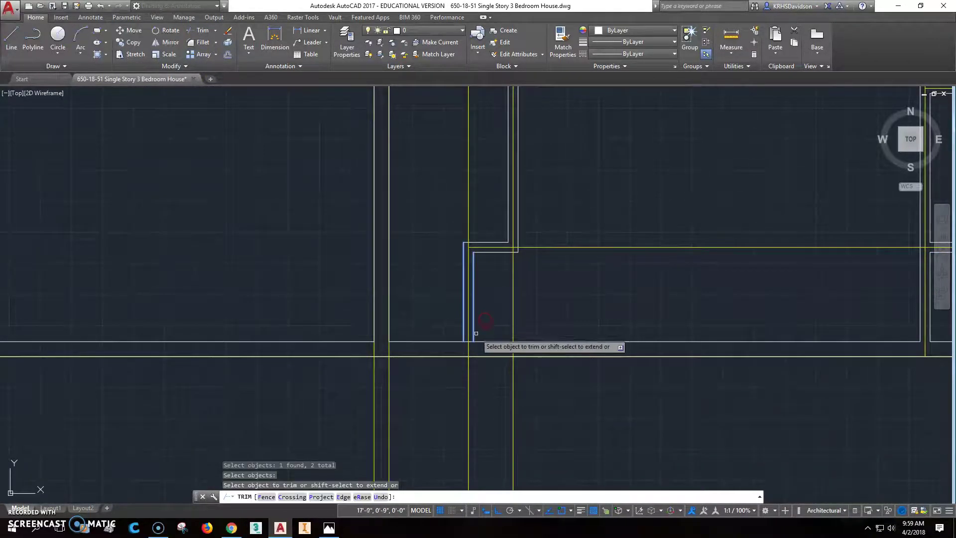
key(Escape)
Compare the drawn interior walls with the reference plan in Photos, examining the stairs beside the garage
scroll(523, 367, up, 2)
scroll(522, 357, down, 4)
middle_drag(577, 307, 541, 339)
middle_drag(684, 336, 554, 315)
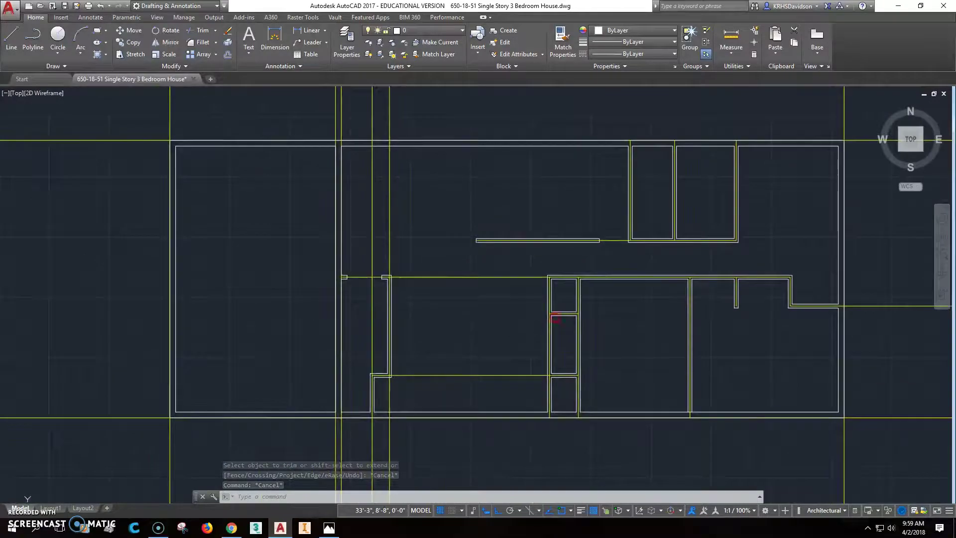
click(330, 527)
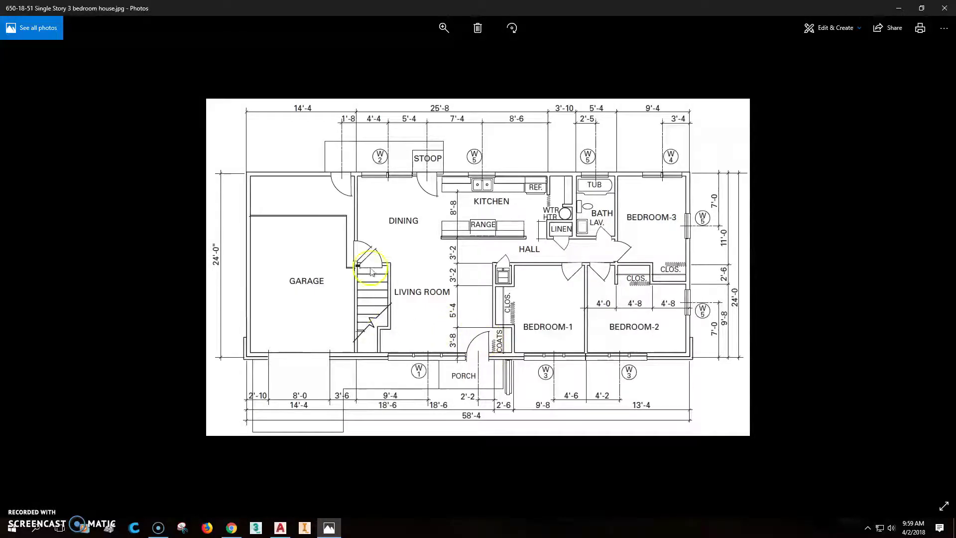
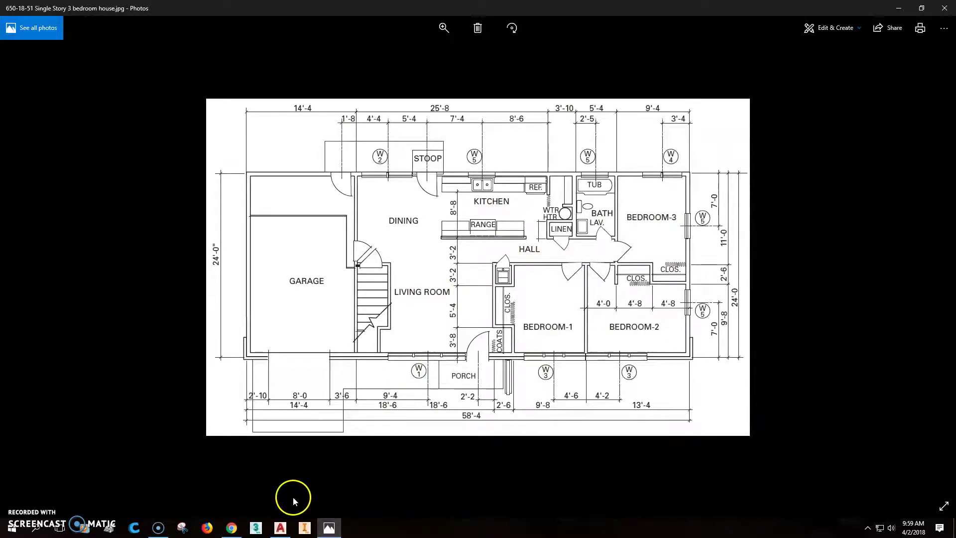
click(283, 530)
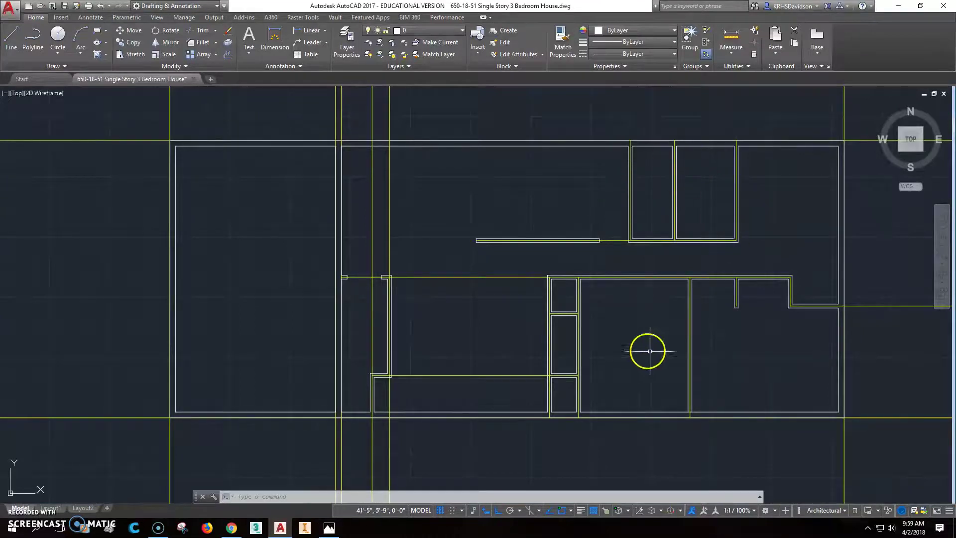
scroll(745, 313, up, 1)
scroll(689, 308, down, 1)
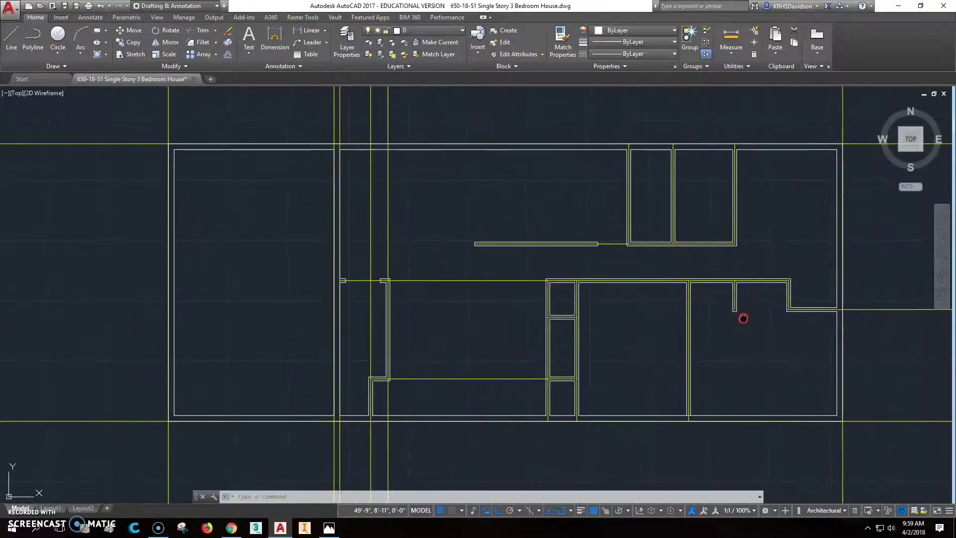
scroll(358, 266, up, 6)
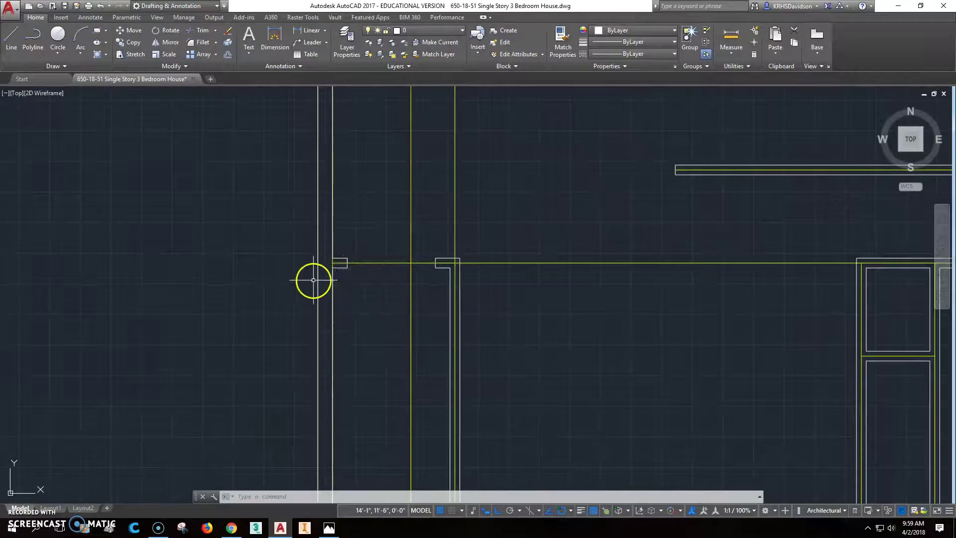
scroll(523, 356, down, 6)
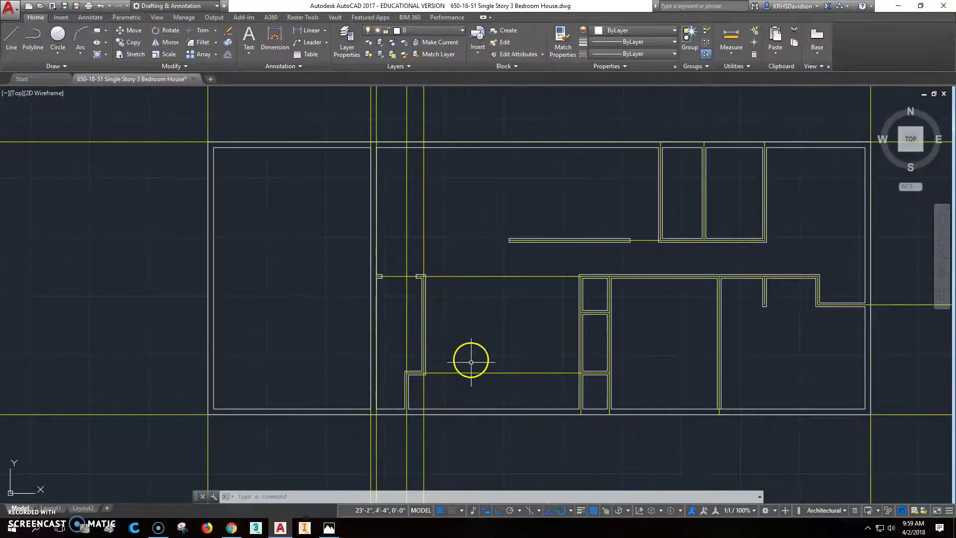
scroll(435, 313, up, 2)
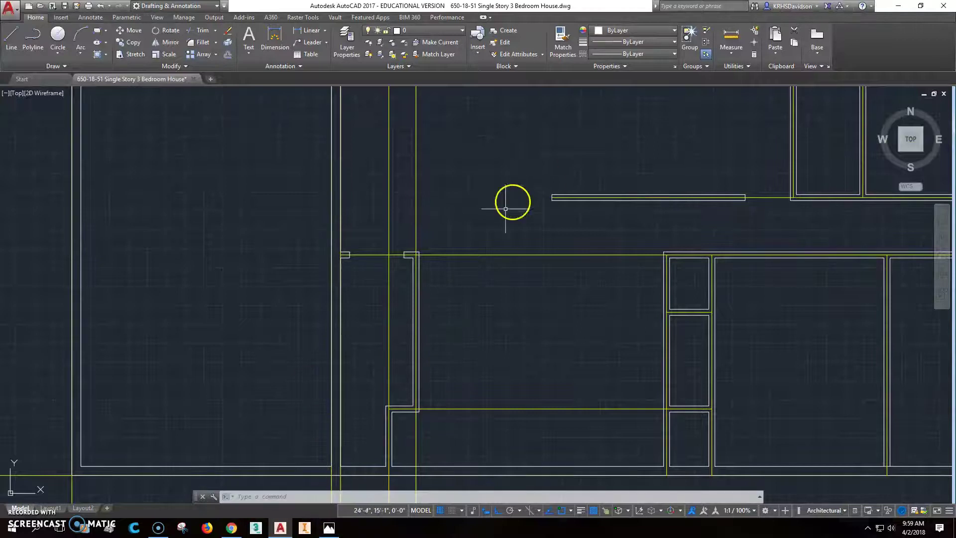
Draw the top stair line from the garage wall to the stair wall's inner face, along the wall stubs' lower edge
click(12, 38)
scroll(360, 259, down, 2)
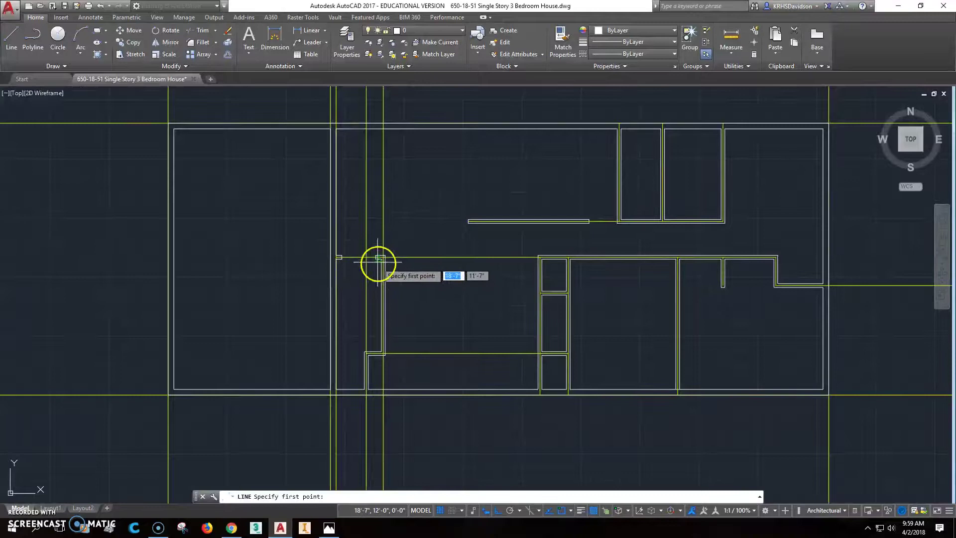
scroll(376, 262, up, 4)
click(268, 252)
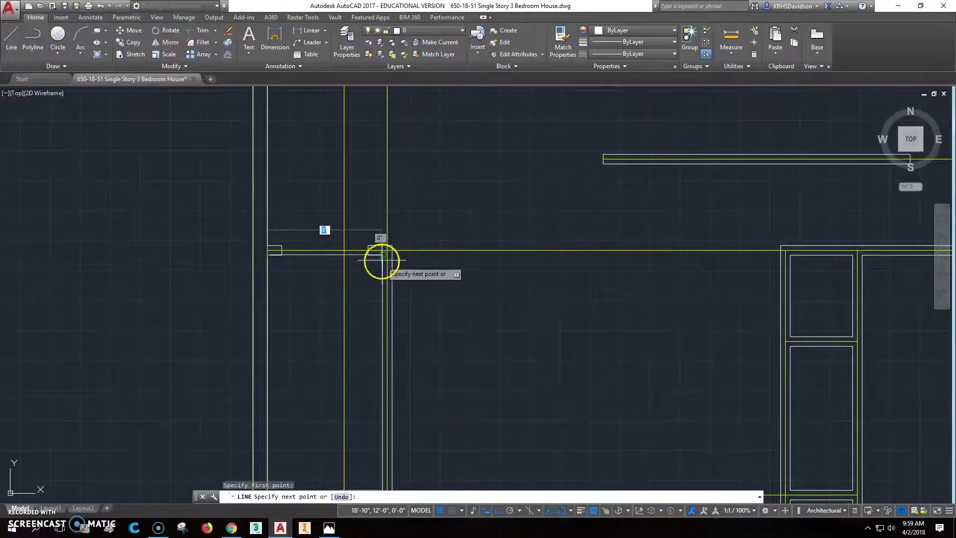
click(382, 259)
key(Escape)
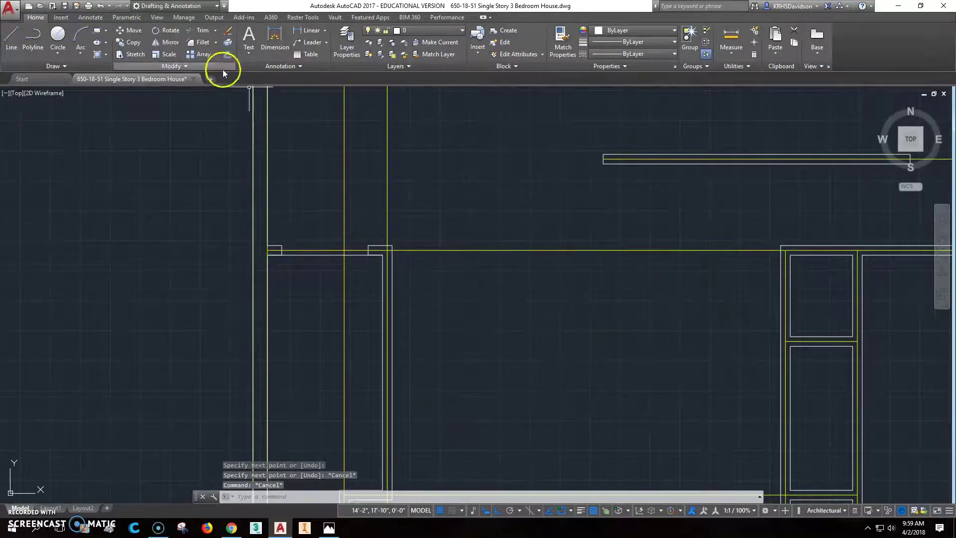
Offset the top stair line 9" downward ten times in succession to draw the stair treads
click(228, 54)
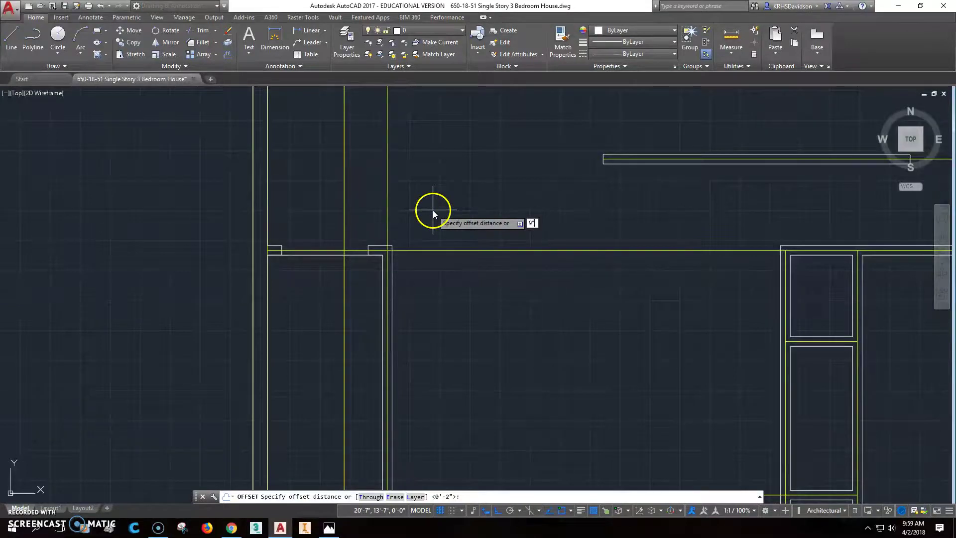
text(9")
key(Return)
click(315, 255)
click(315, 297)
click(321, 277)
click(320, 301)
click(323, 298)
click(324, 335)
click(321, 319)
click(326, 341)
click(326, 340)
click(320, 369)
click(321, 362)
click(320, 394)
scroll(327, 381, up, 2)
scroll(327, 380, down, 3)
scroll(331, 386, up, 1)
click(364, 292)
click(360, 310)
click(367, 301)
click(362, 313)
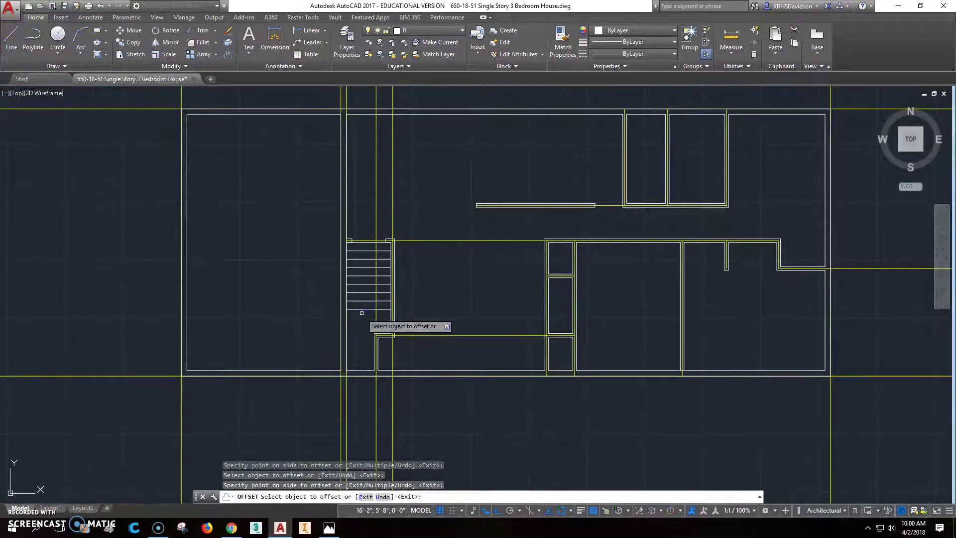
click(363, 309)
click(364, 315)
click(363, 317)
click(364, 329)
scroll(383, 312, up, 2)
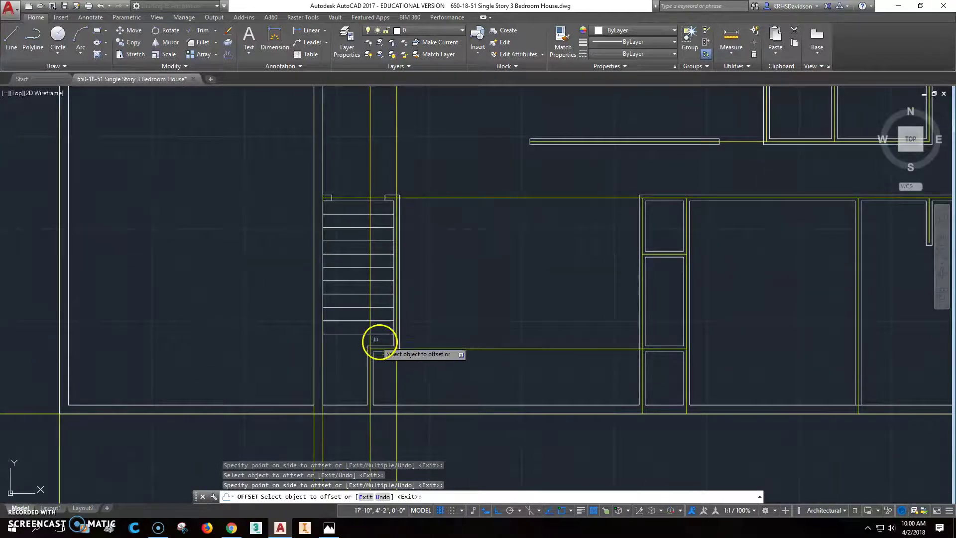
key(Escape)
Draw a zigzag break line diagonally across the lower stair treads, extending past the walls on both sides, with ortho off
middle_drag(362, 297, 350, 330)
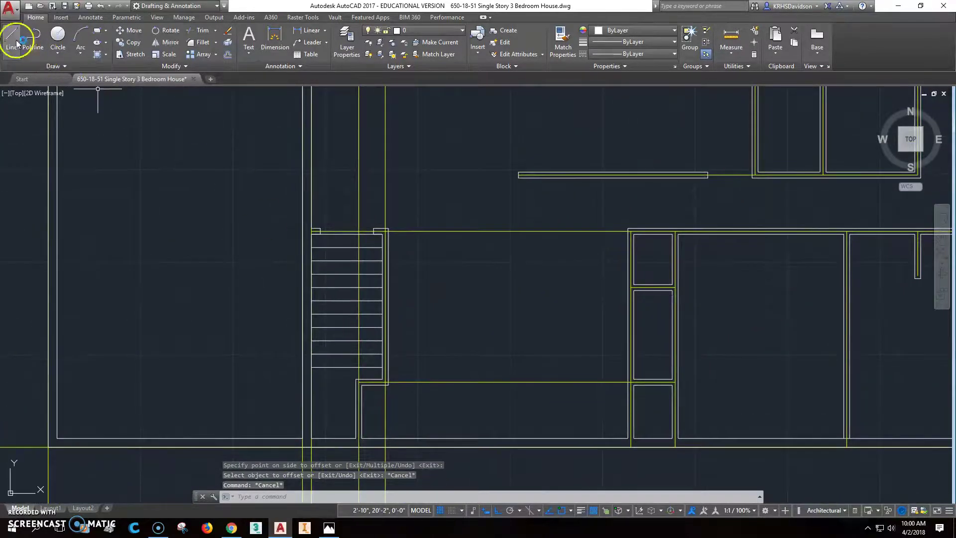
click(12, 38)
click(289, 374)
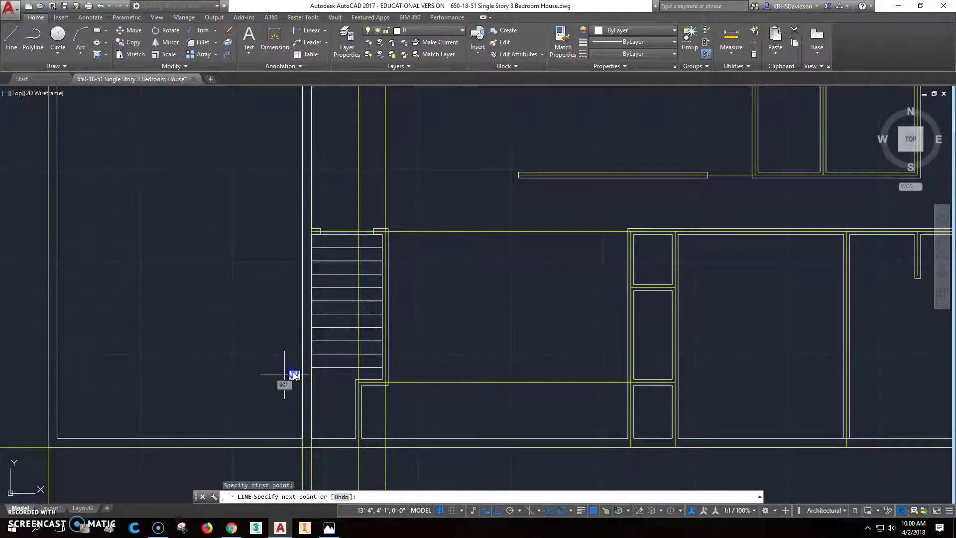
scroll(335, 331, up, 4)
shift+right_click(336, 331)
click(348, 311)
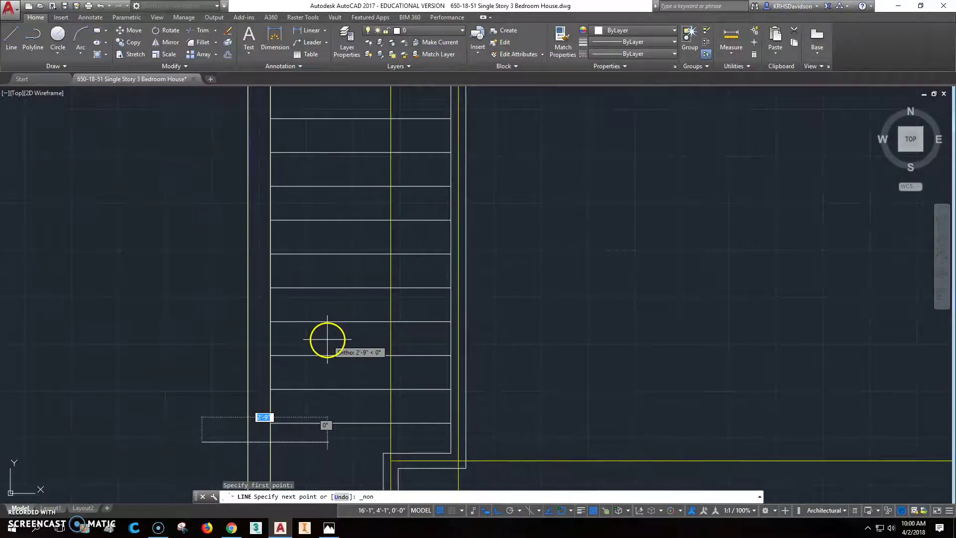
key(F8)
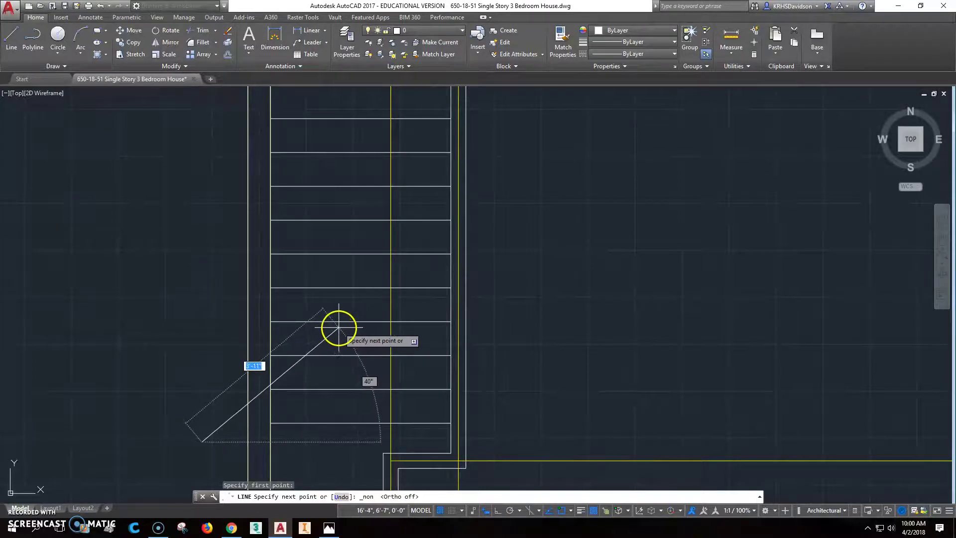
click(339, 329)
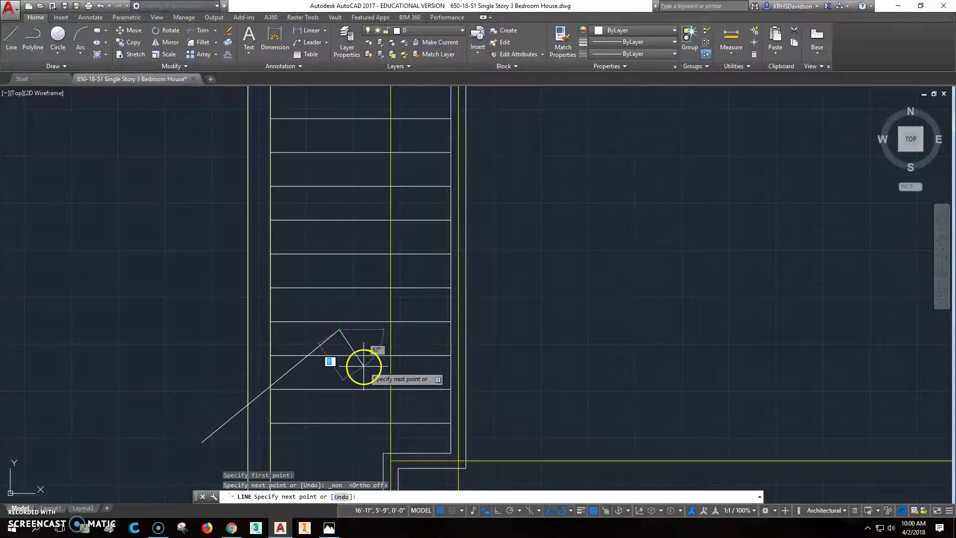
click(373, 347)
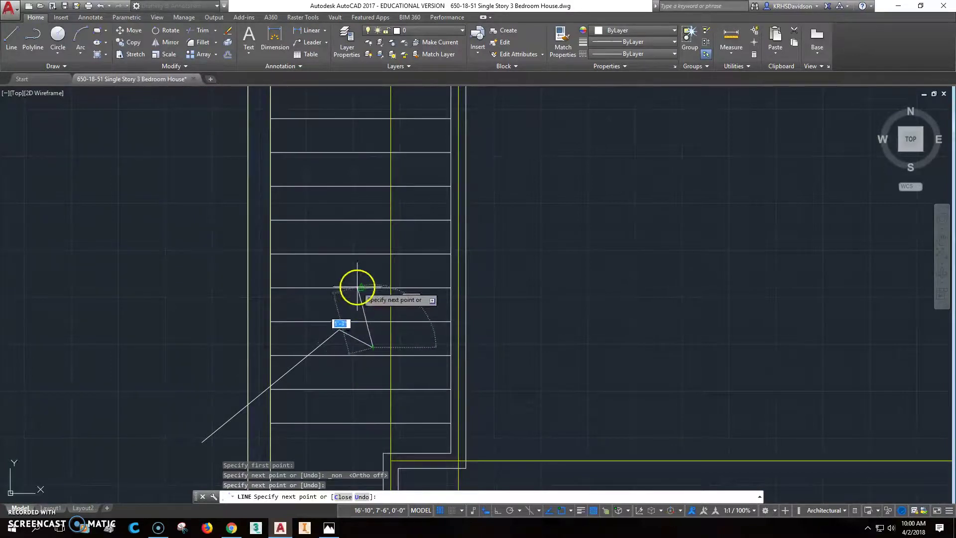
click(351, 265)
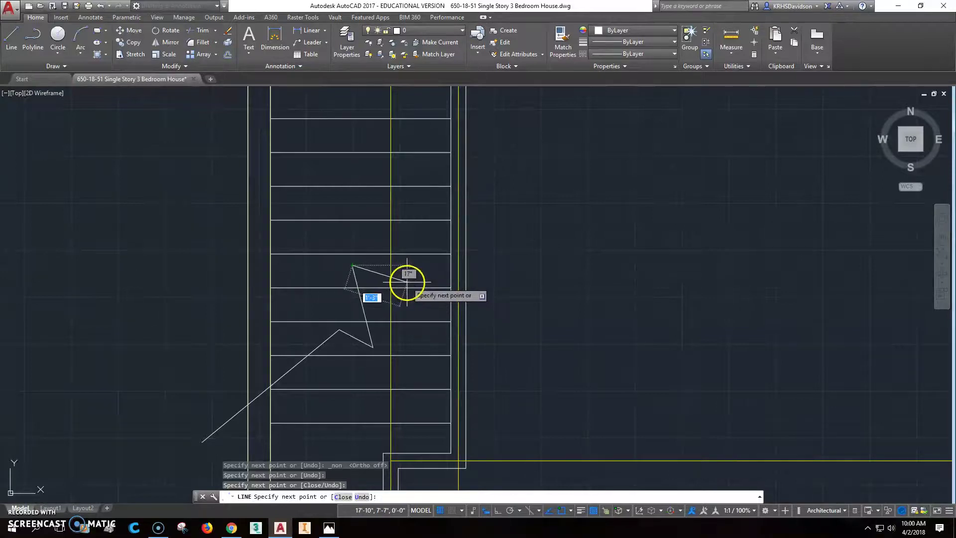
click(407, 282)
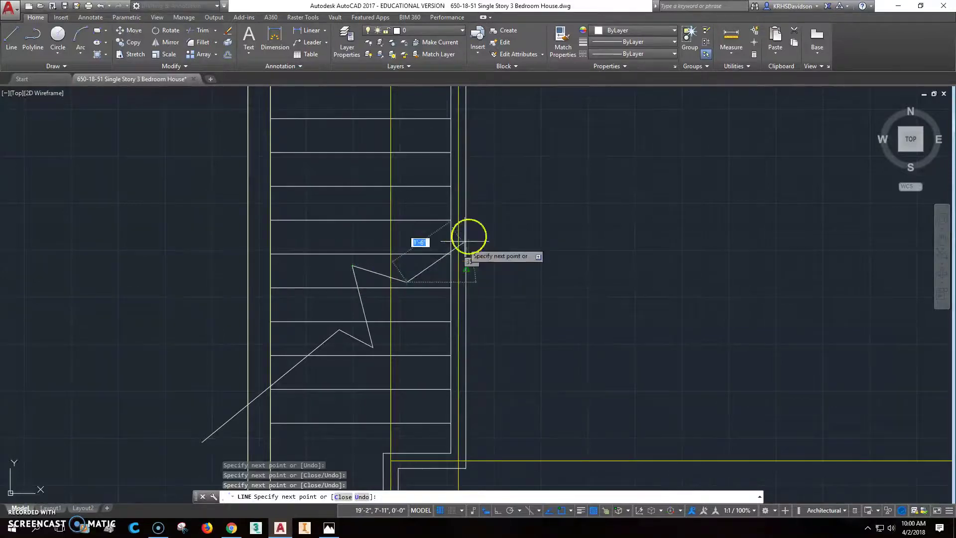
click(516, 188)
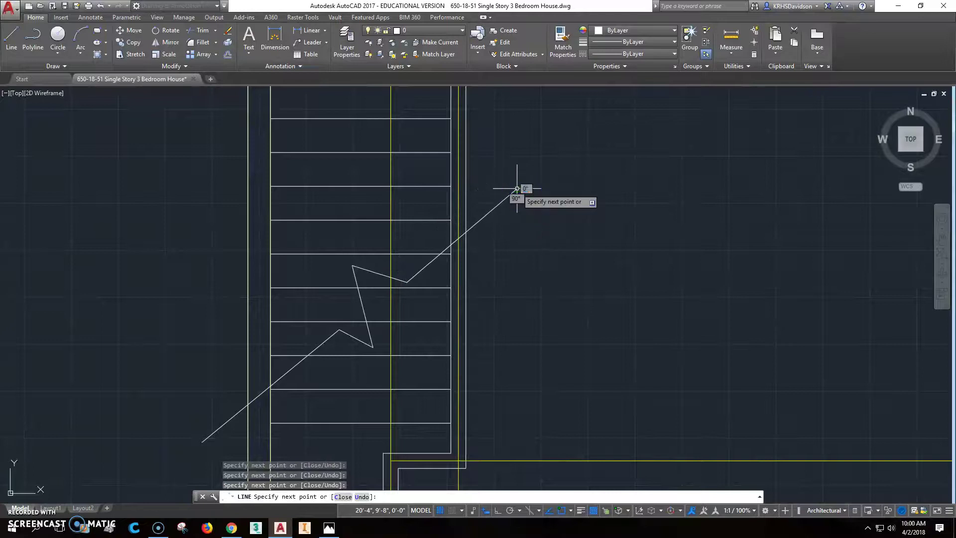
key(Escape)
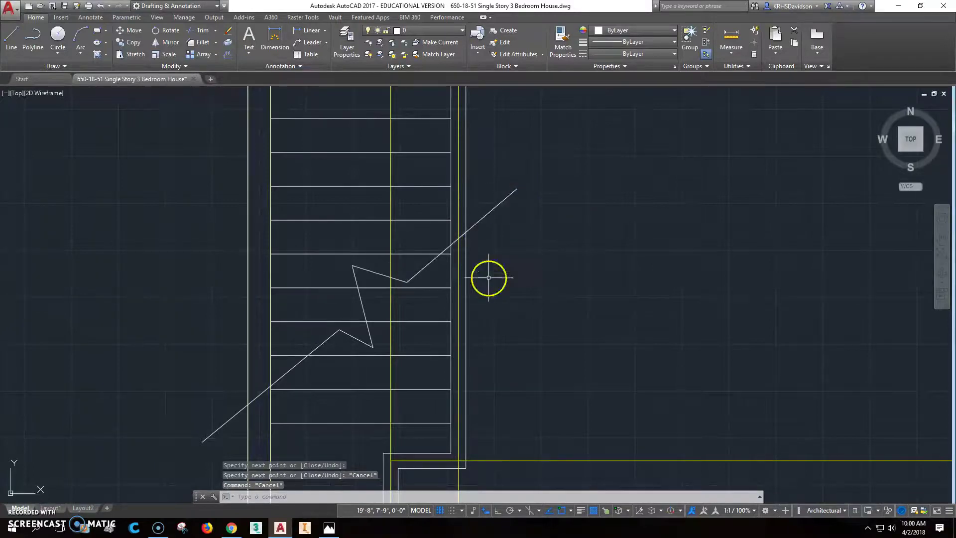
Trim the four stair treads crossing the zigzag back to it, using all five break line segments as cutting edges
click(206, 31)
click(328, 339)
click(350, 334)
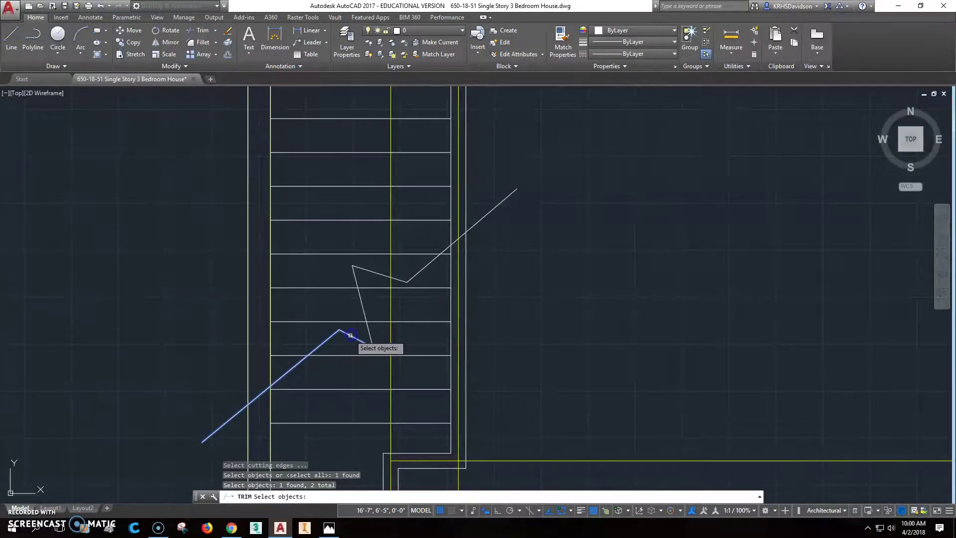
click(361, 311)
click(371, 272)
click(416, 275)
key(Return)
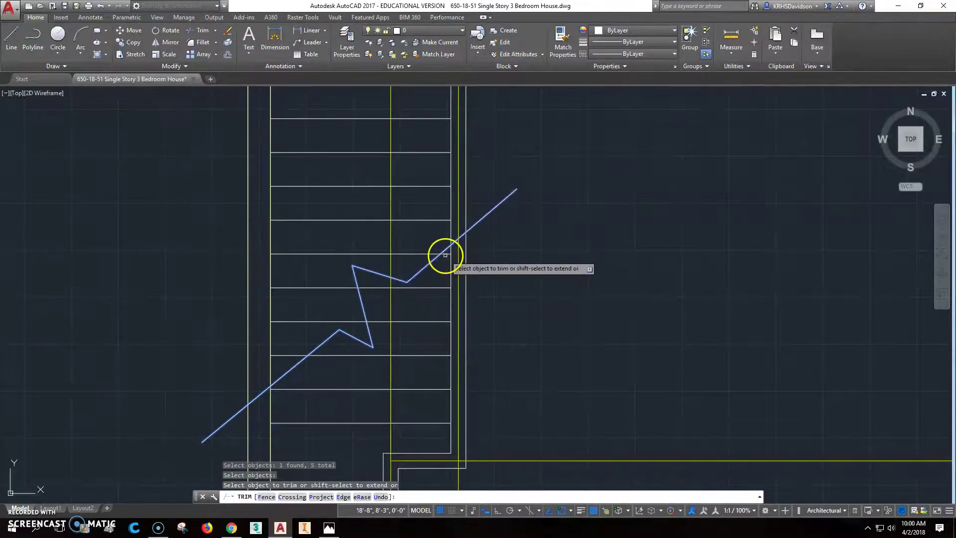
click(444, 254)
click(437, 288)
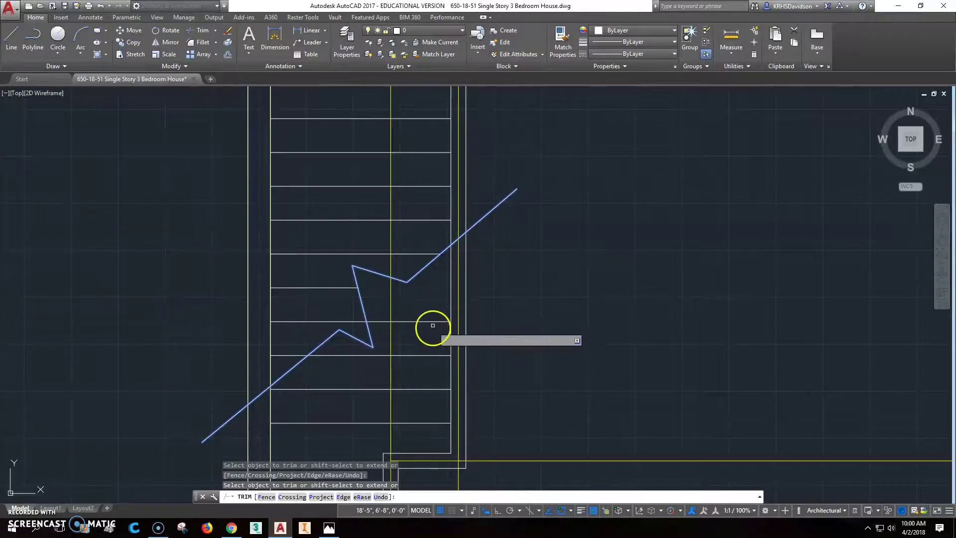
click(434, 321)
click(425, 355)
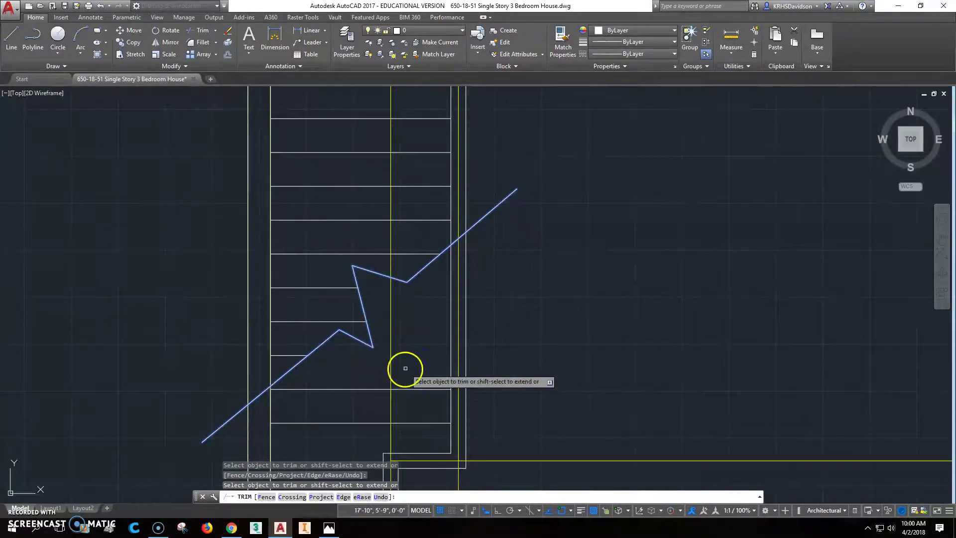
key(Escape)
Erase the two lowest stair treads, below the break line
click(353, 434)
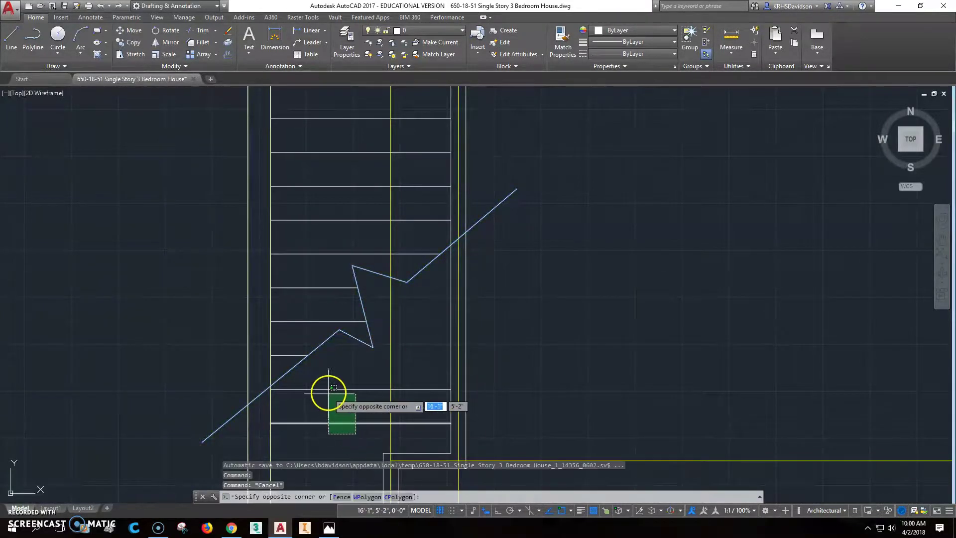
click(328, 387)
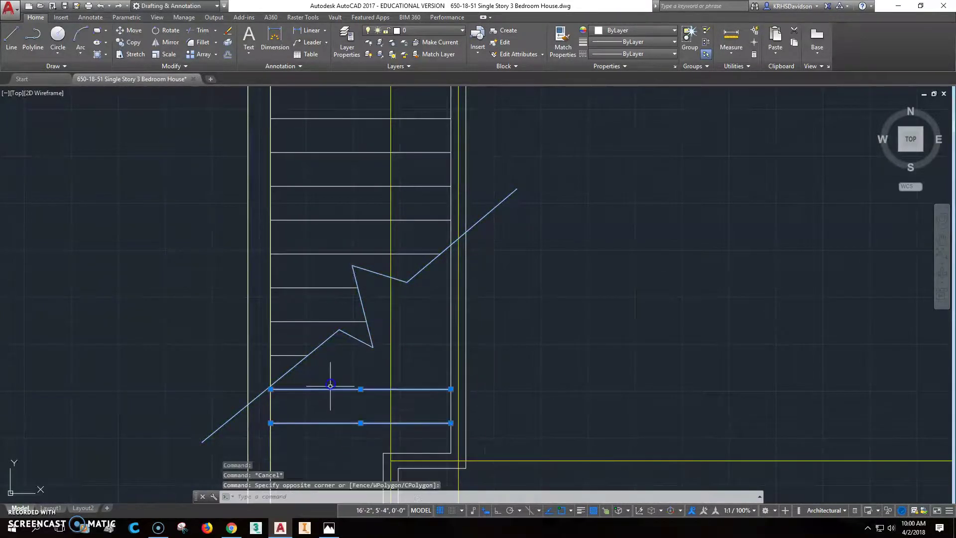
click(227, 30)
scroll(587, 331, down, 5)
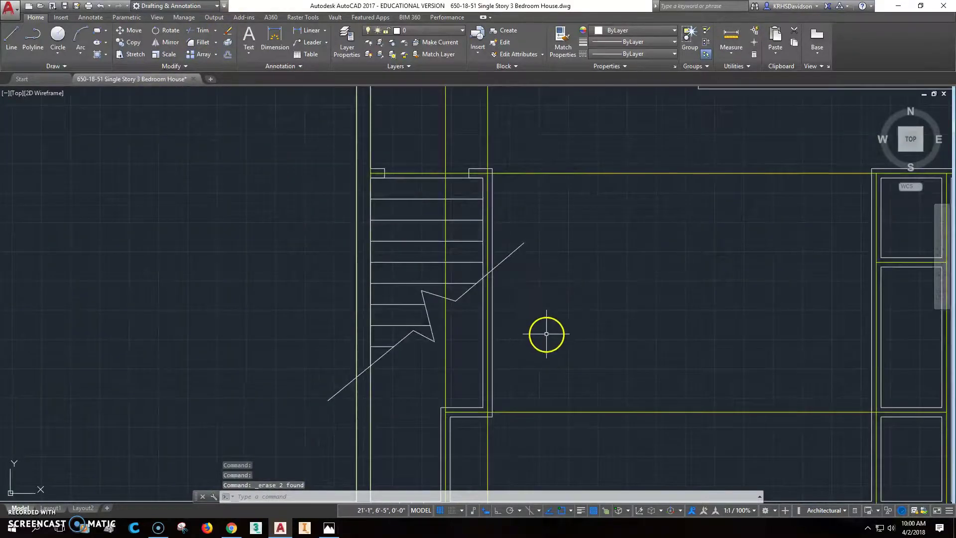
middle_drag(522, 352, 474, 344)
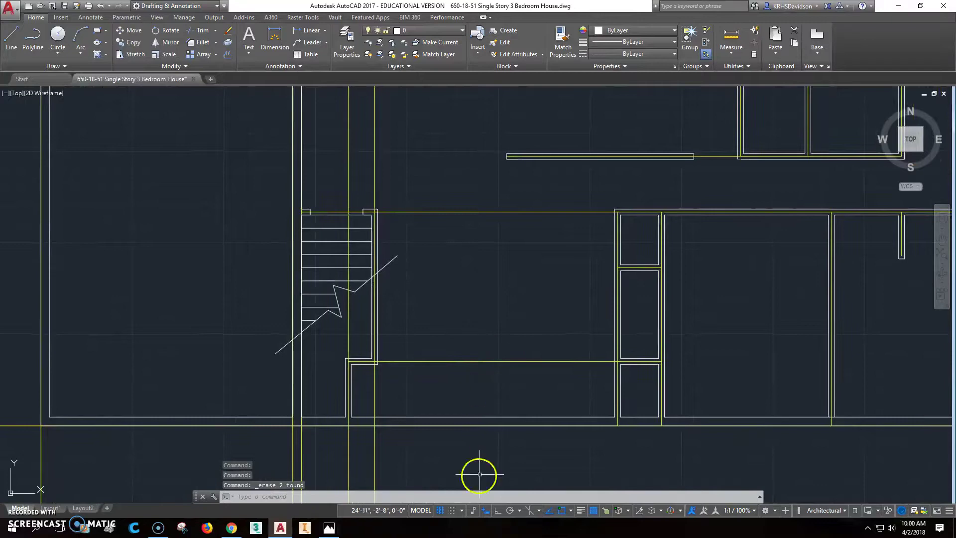
Check the linen closet on the reference plan in Photos, and offset its hall-side wall centerline 24" upward in AutoCAD
click(328, 528)
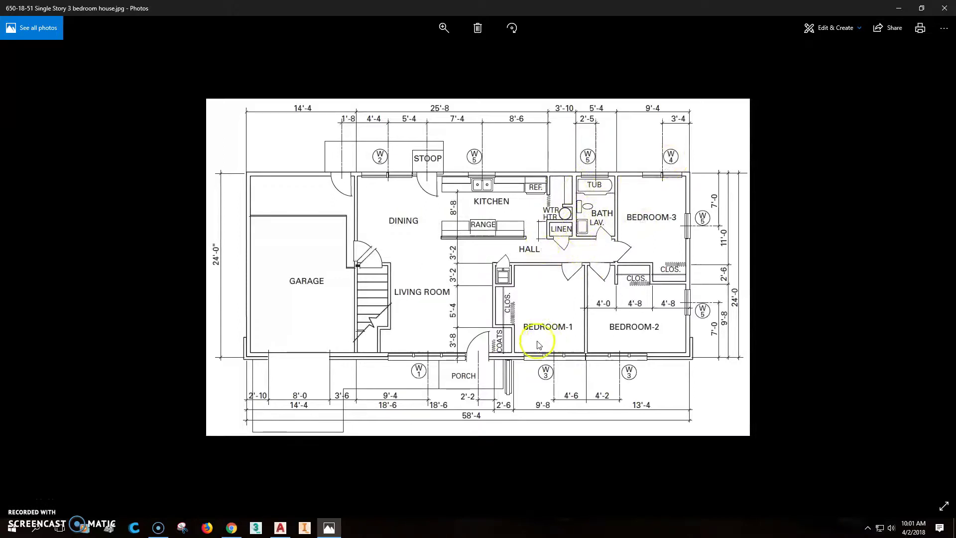
click(279, 528)
mouse_move(657, 268)
middle_down()
mouse_move(637, 377)
mouse_move(640, 270)
middle_up()
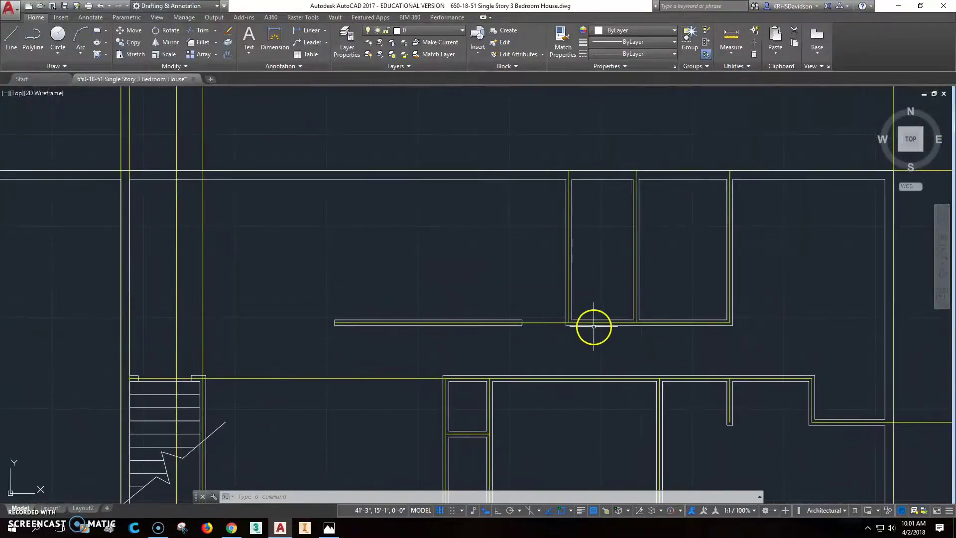
click(228, 55)
text(24)
key(Return)
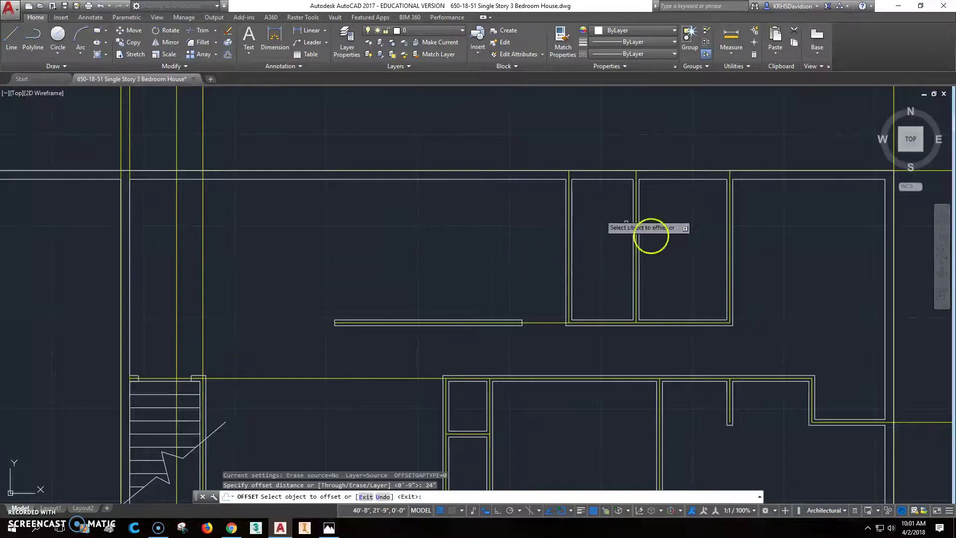
click(539, 322)
click(547, 299)
key(Escape)
Copy the two faces of the closet's hall-side wall up to the offset centerline, based on the wall centerline intersection
scroll(595, 312, up, 2)
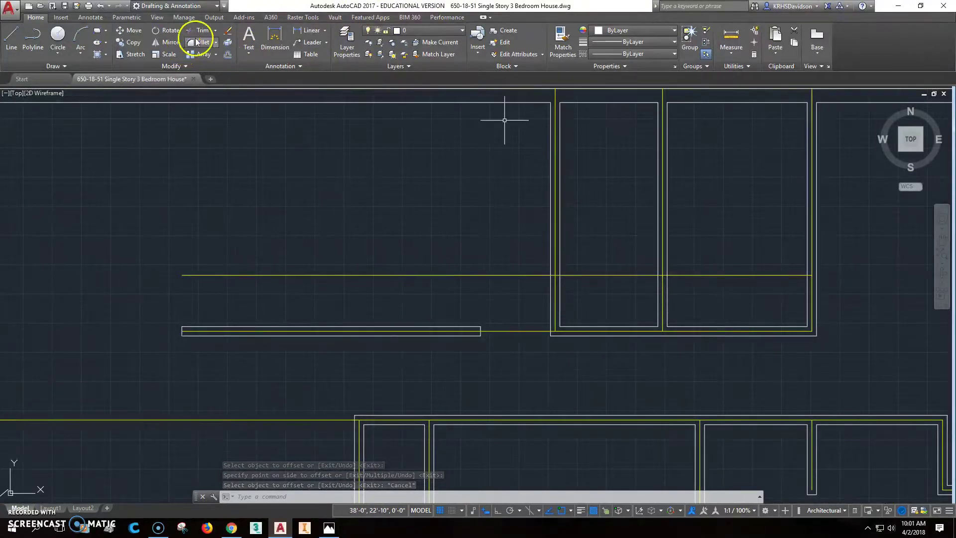
click(126, 42)
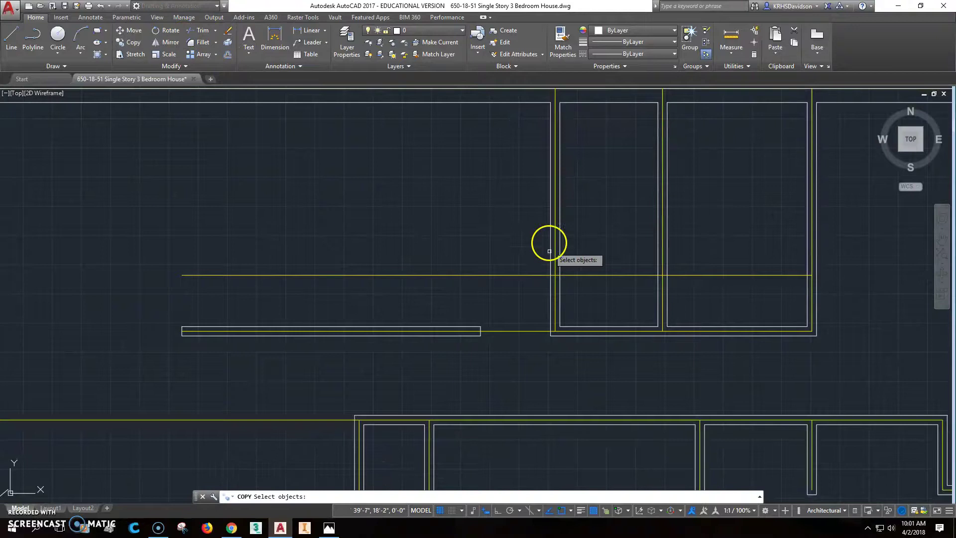
click(600, 326)
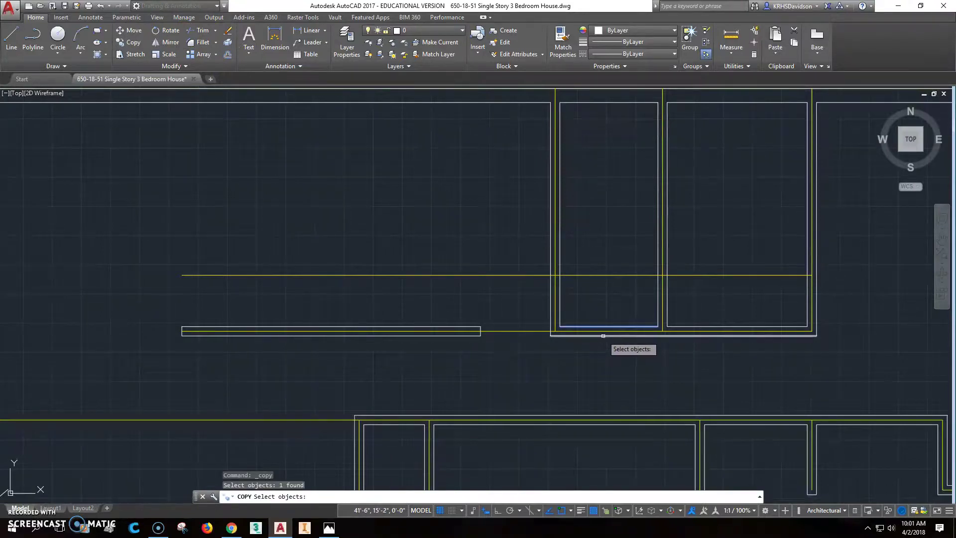
click(604, 335)
key(Return)
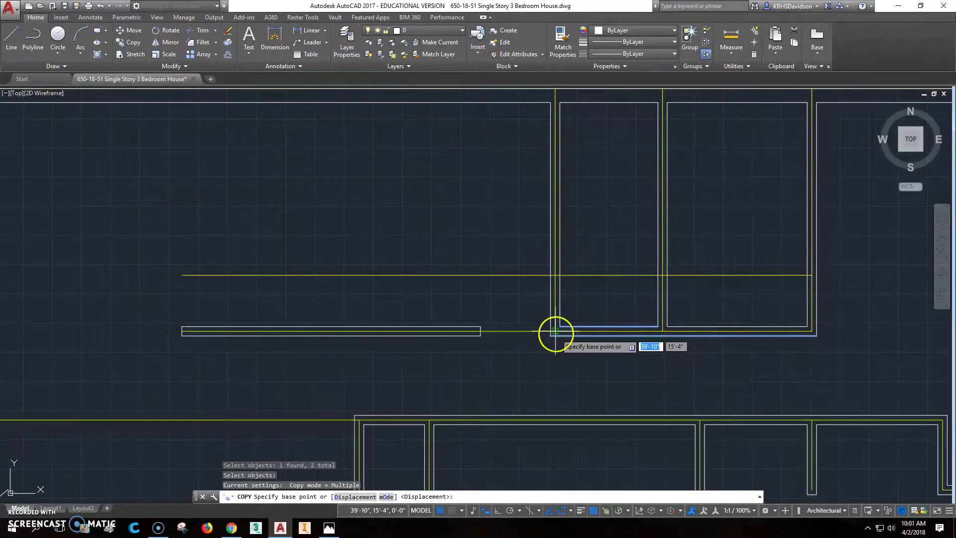
click(554, 335)
click(555, 278)
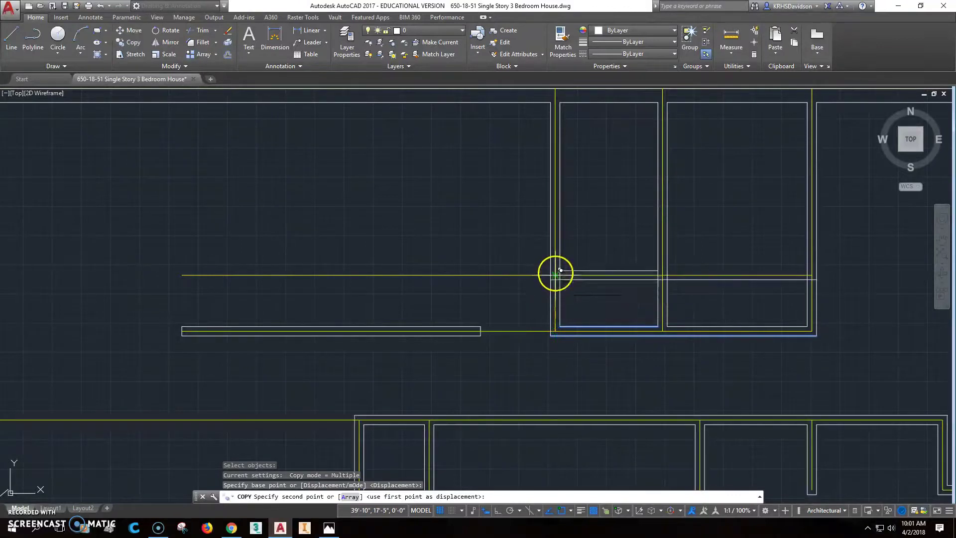
key(Escape)
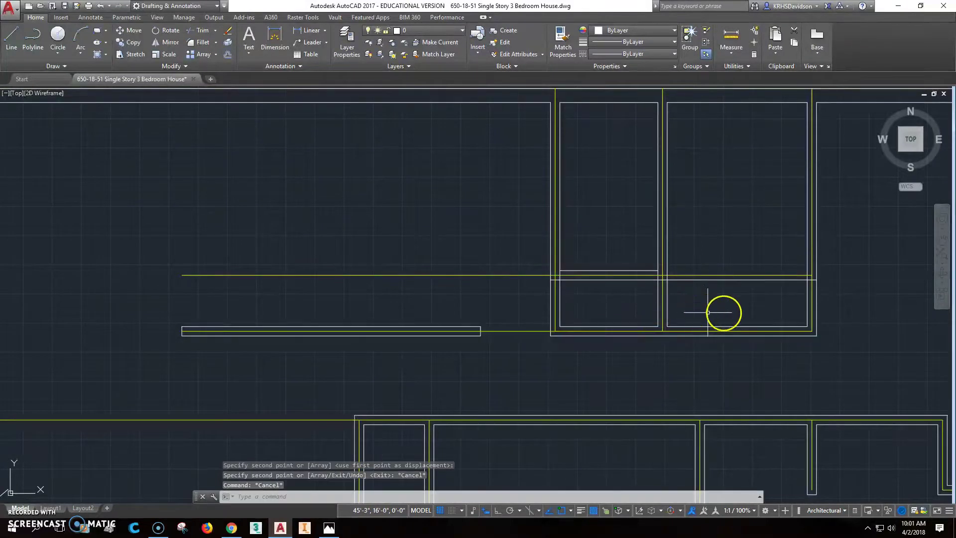
Stretch both ends of the copied lower wall line to the closet side walls' inner faces
scroll(687, 286, up, 4)
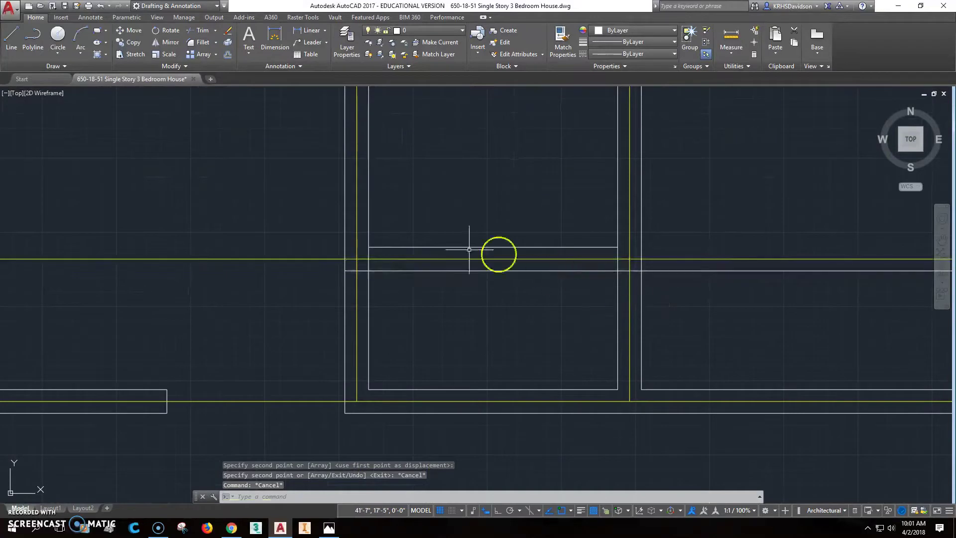
click(365, 271)
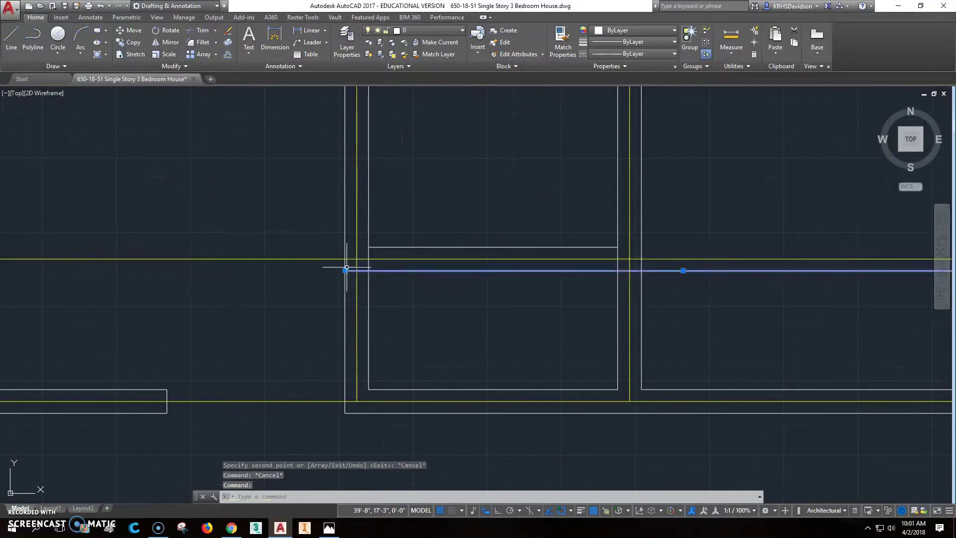
click(347, 271)
scroll(557, 283, down, 4)
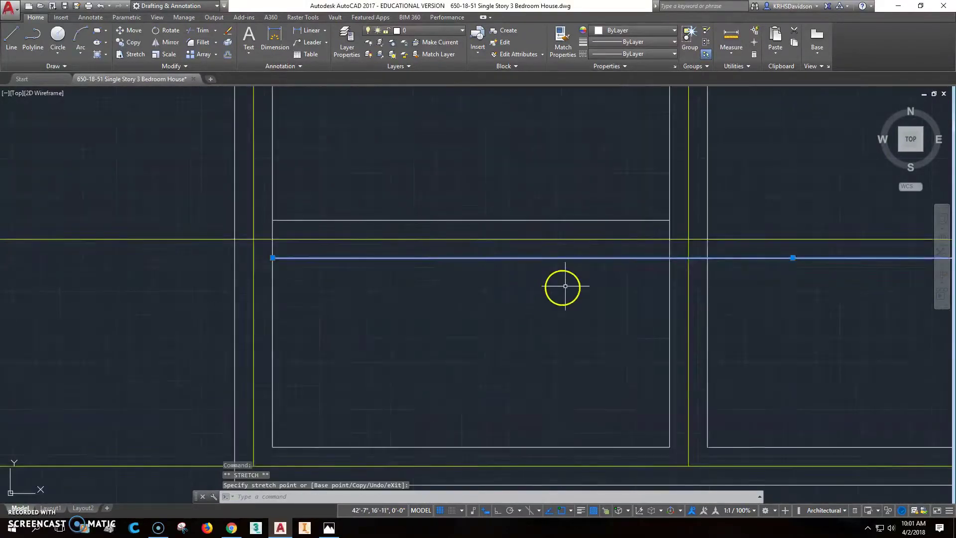
scroll(590, 279, up, 6)
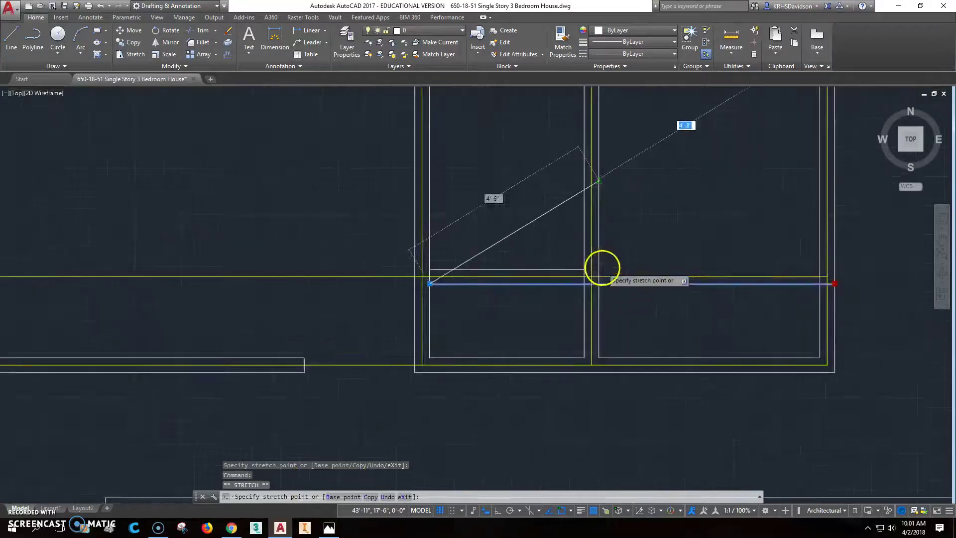
click(552, 307)
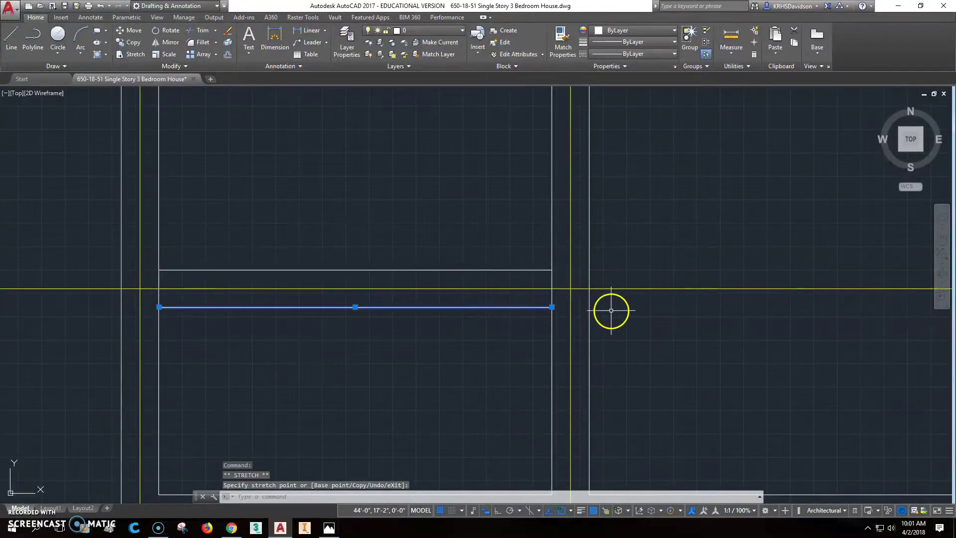
key(Escape)
key(Escape)
Trim the closet side walls' inner faces between the two new partition lines, using those lines as cutting edges
scroll(479, 335, down, 3)
scroll(453, 345, up, 2)
middle_drag(453, 345, 544, 334)
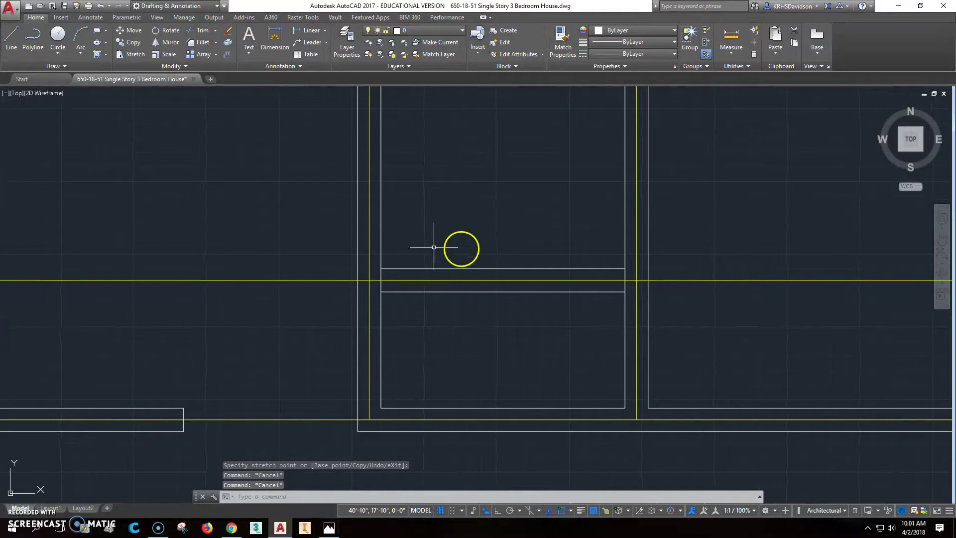
click(201, 31)
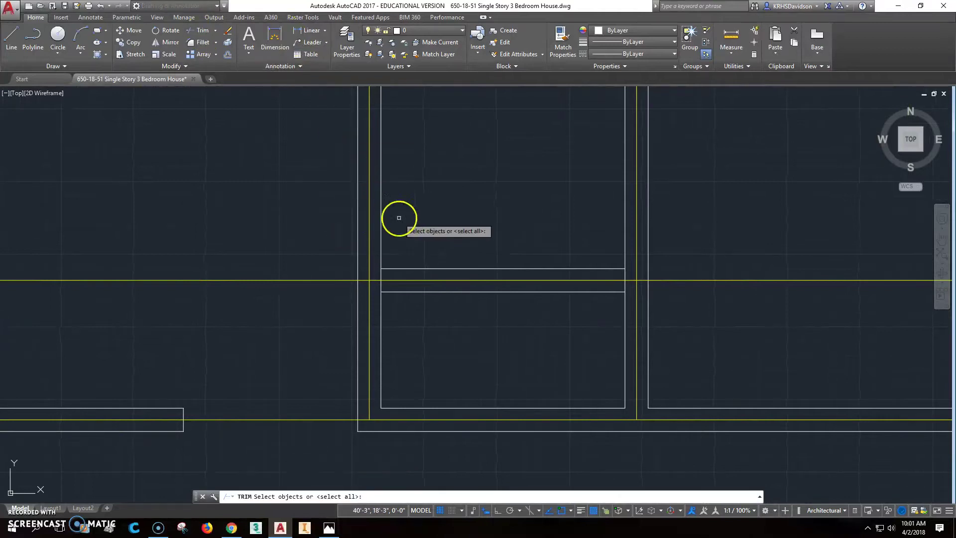
click(412, 269)
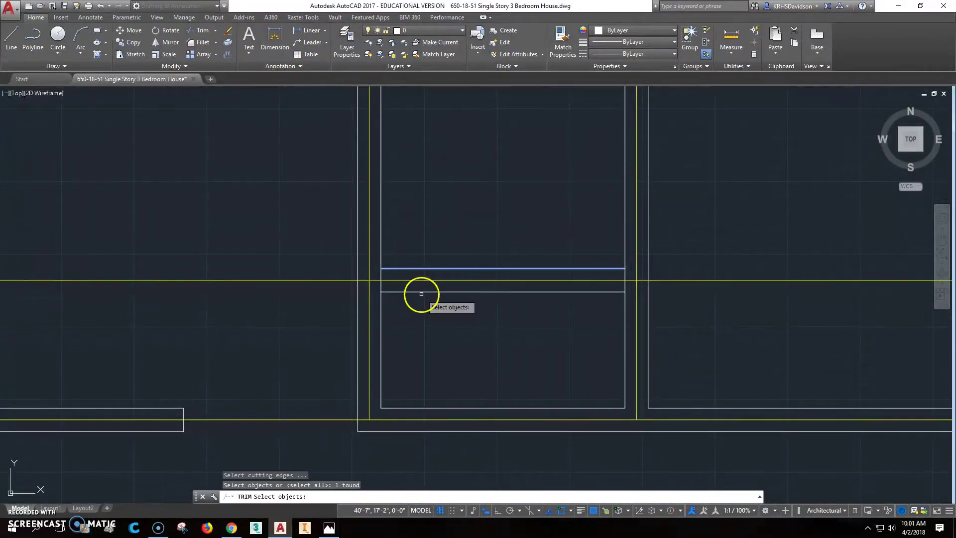
click(421, 292)
key(Return)
click(381, 282)
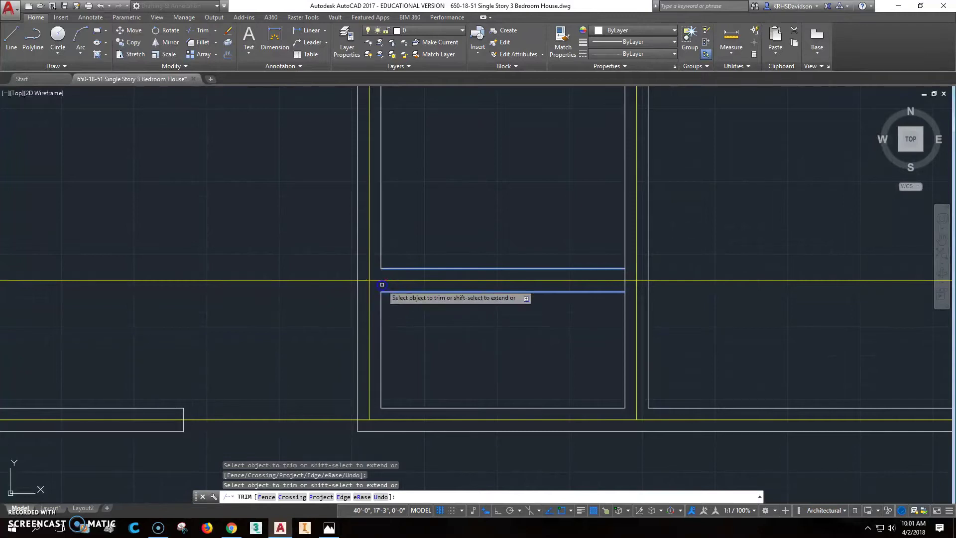
click(626, 286)
key(Escape)
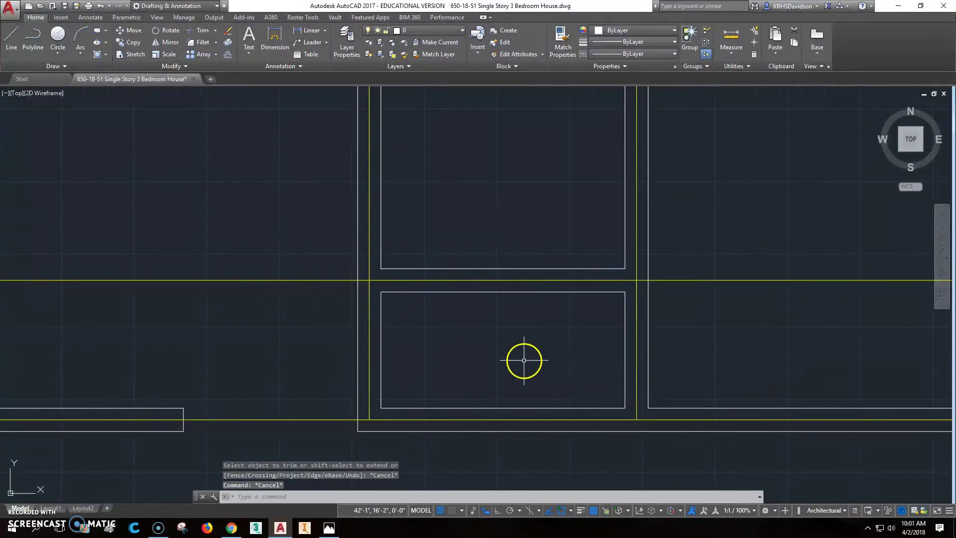
scroll(533, 346, down, 3)
middle_drag(533, 346, 674, 312)
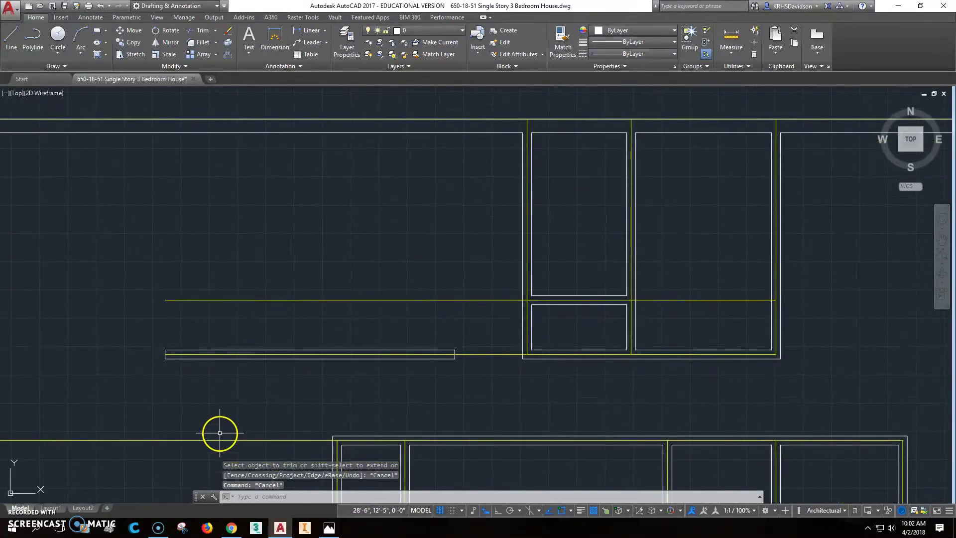
middle_drag(563, 368, 516, 391)
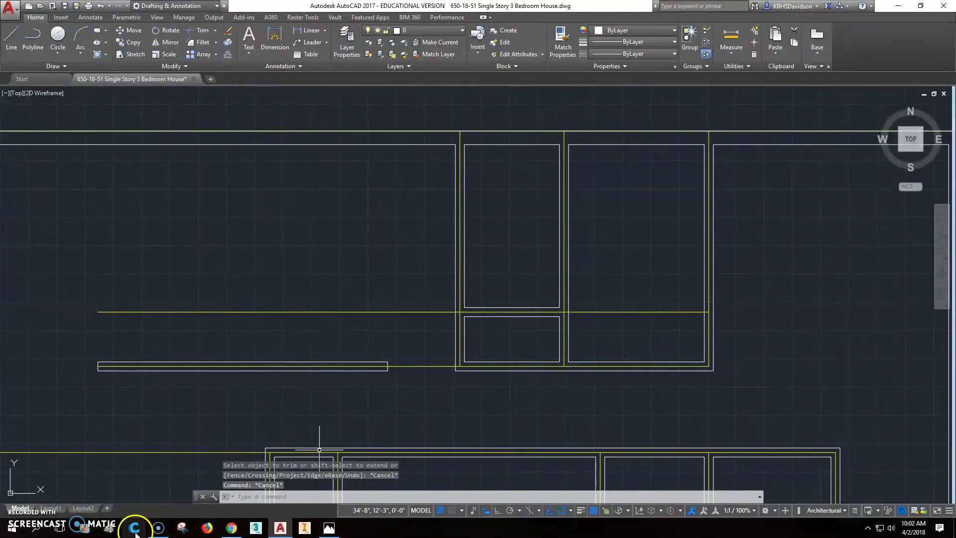